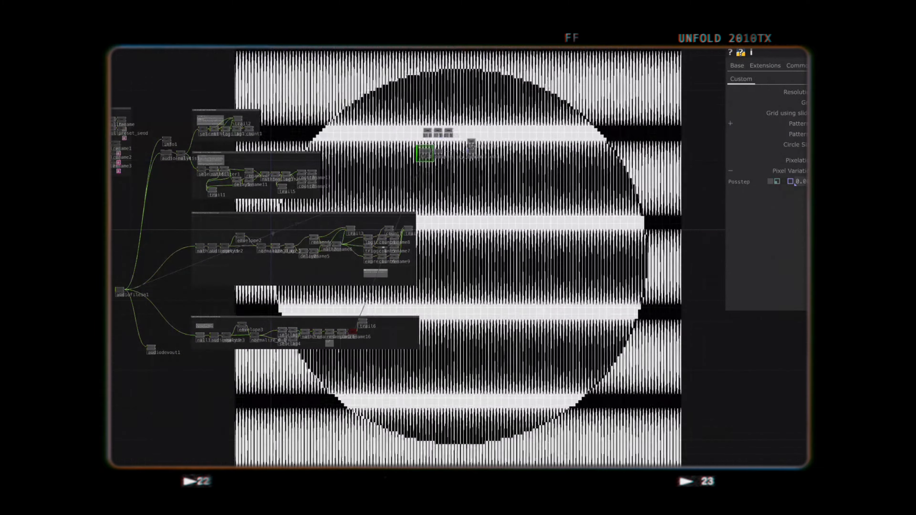
Toggle the Pixelation option of the GridPatternStudy_circle component off and back on.
drag(614, 217, 442, 233)
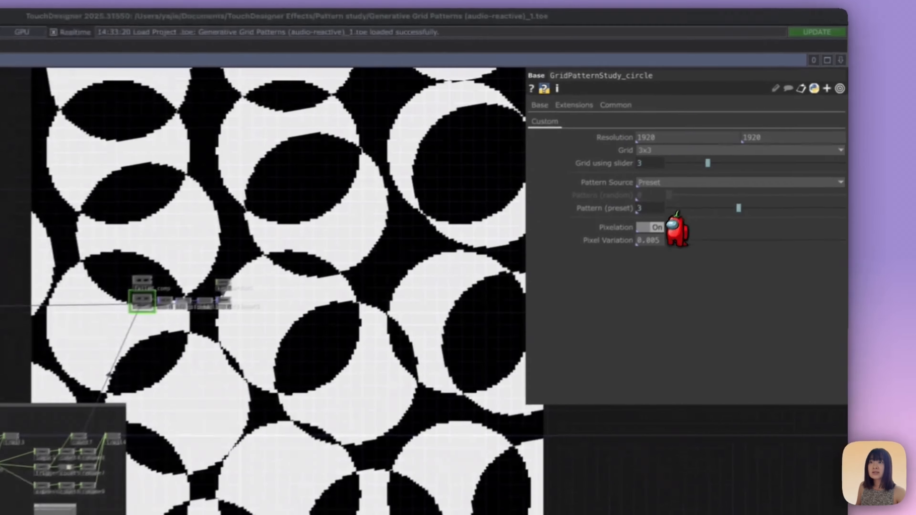
click(706, 174)
click(706, 174)
click(706, 174)
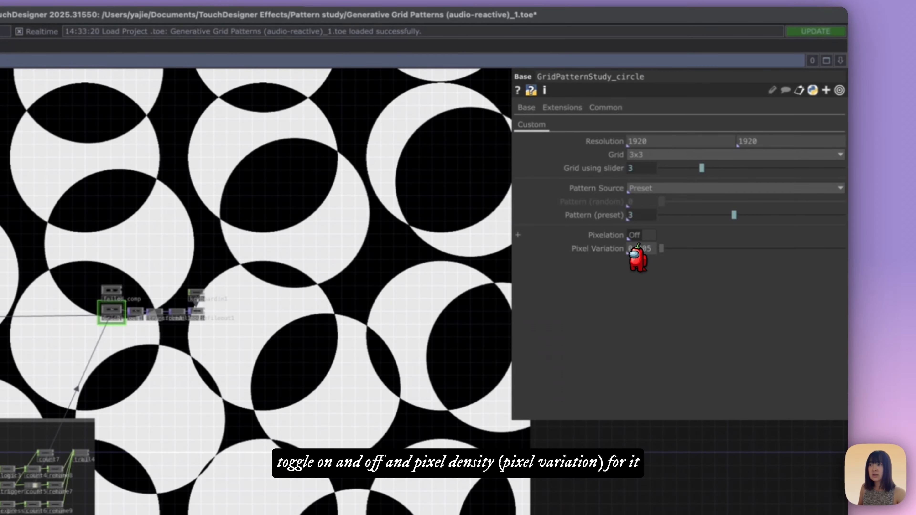
click(640, 235)
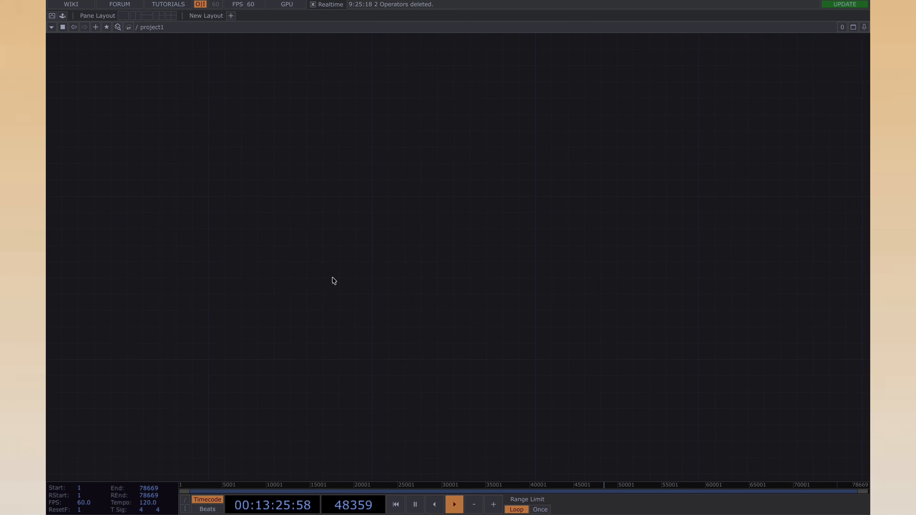
Add a GLSL TOP to the empty network.
double_click(333, 281)
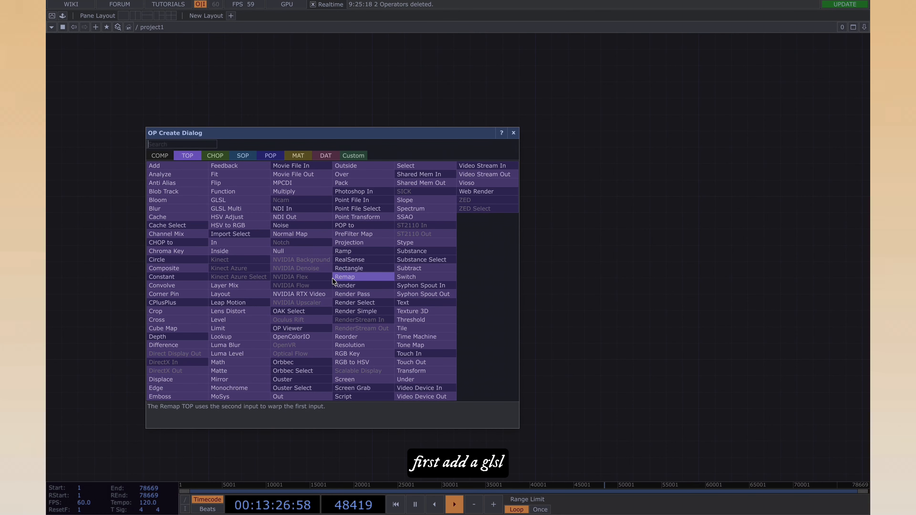
text(gls)
click(222, 181)
click(318, 234)
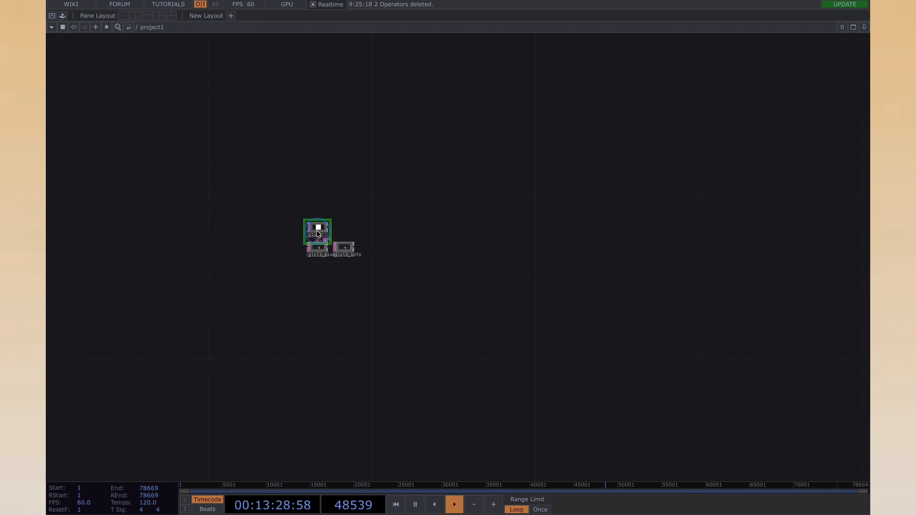
Enlarge the glsl1_pixel DAT and replace its example shader with the prepared grid pattern code.
scroll(306, 223, up, 10)
drag(595, 301, 571, 204)
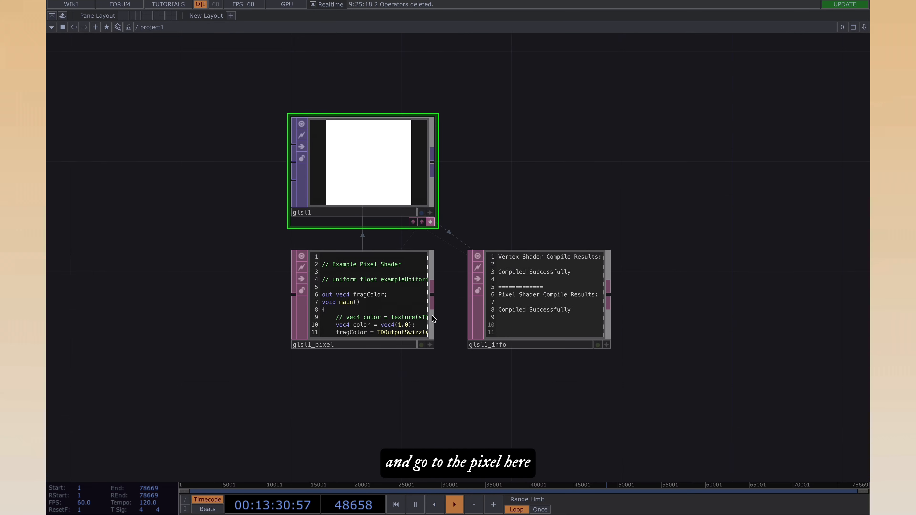
drag(292, 348, 93, 437)
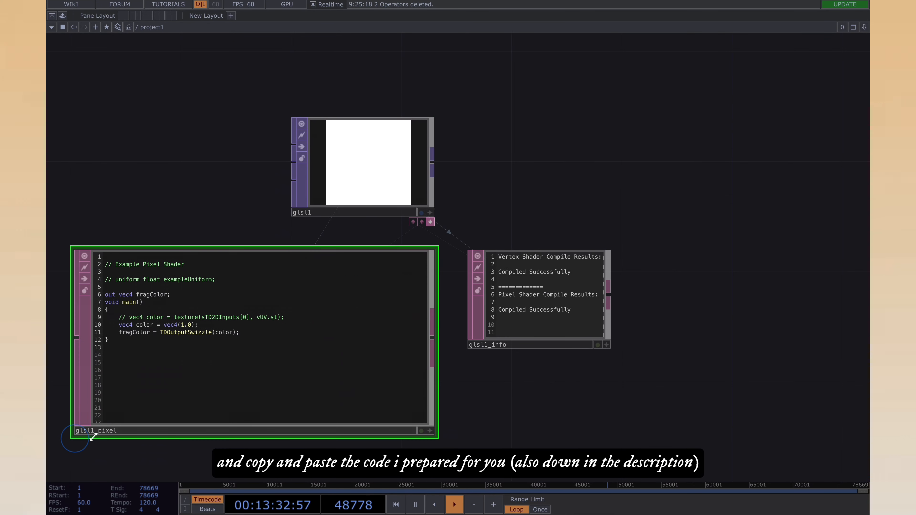
click(430, 431)
drag(325, 375, 48, 168)
key(super+v)
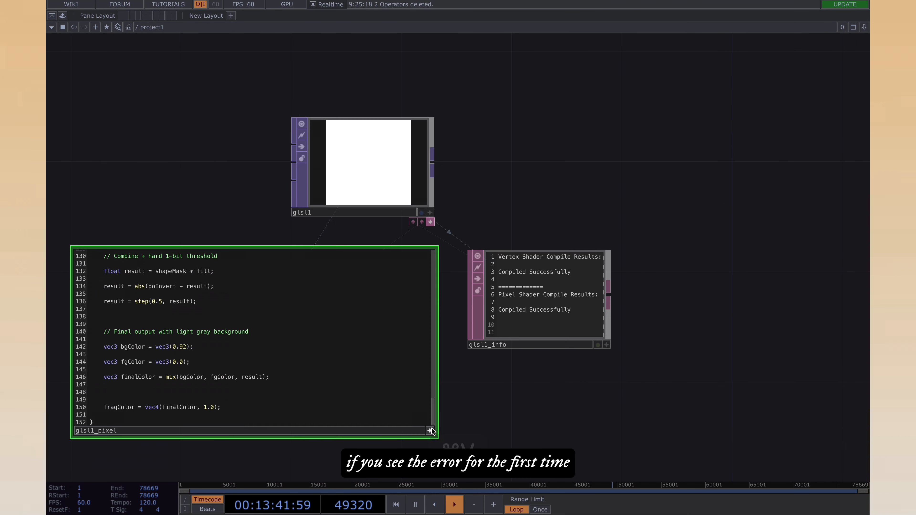
click(430, 431)
click(343, 364)
Load the uniform names in the glsl1 operator's parameters.
click(377, 165)
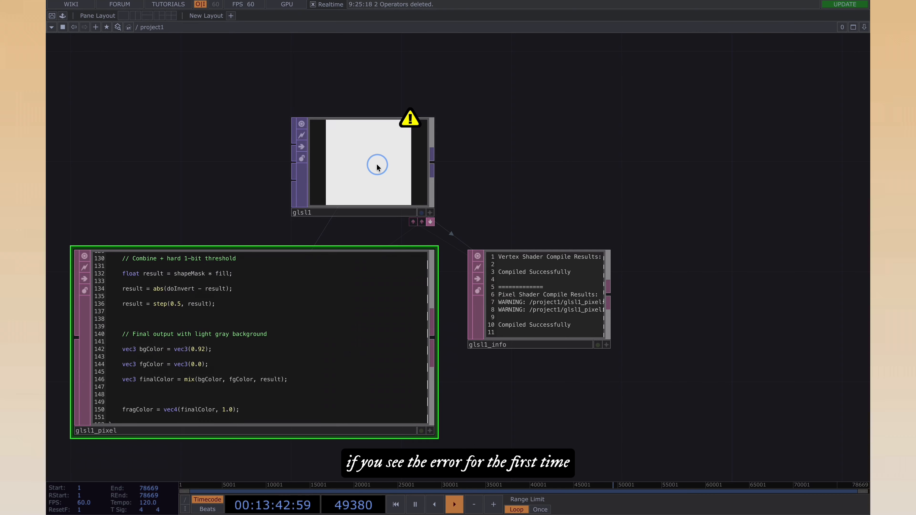
middle_click(377, 166)
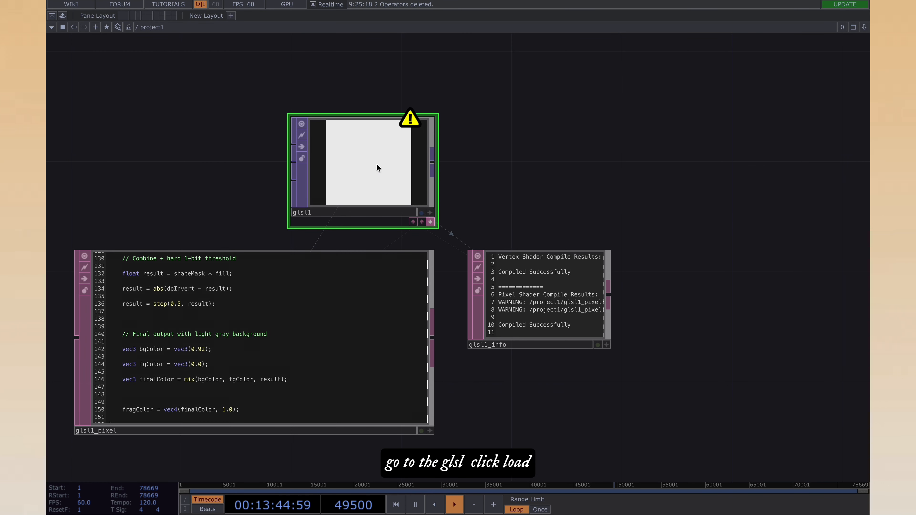
key(p)
click(742, 162)
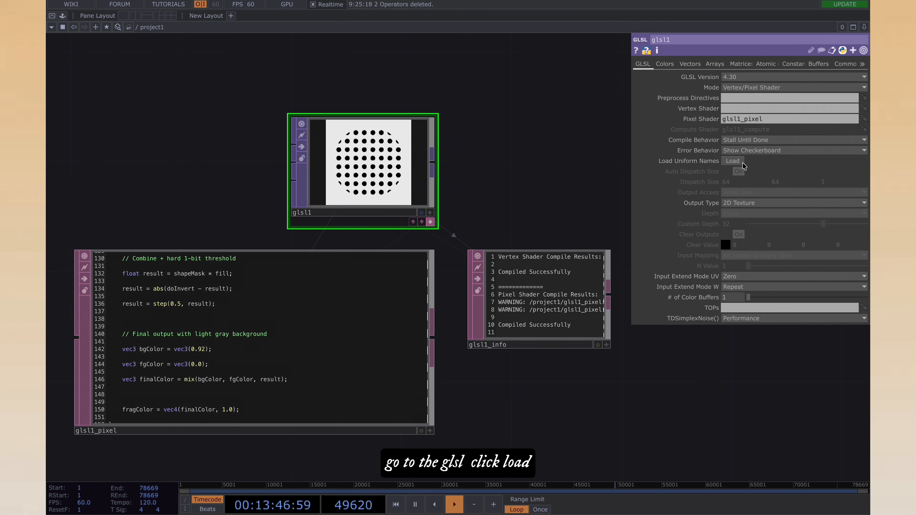
Add a Null TOP after glsl1 and display its output in the network background.
right_click(432, 163)
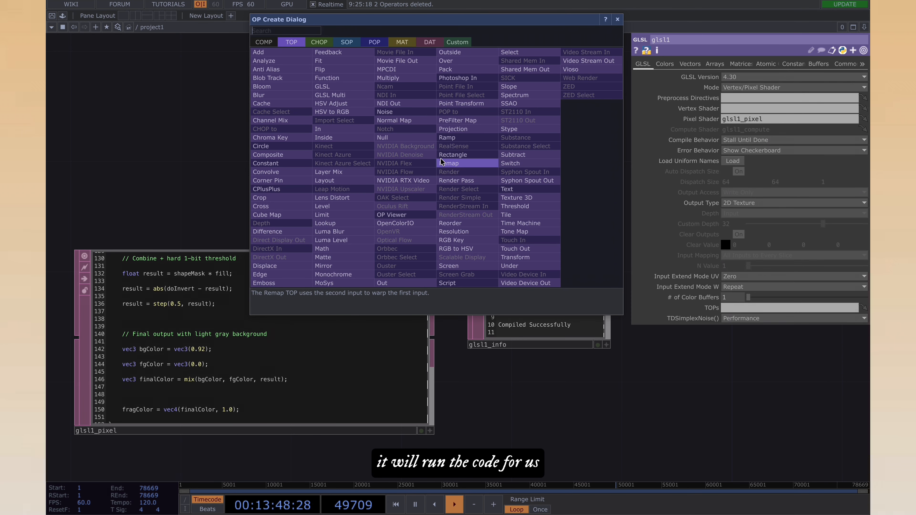
click(407, 138)
click(557, 169)
click(614, 211)
drag(707, 277, 572, 275)
scroll(574, 275, down, 3)
drag(317, 188, 249, 188)
Set the output resolution of glsl1 to 1280 by 1280.
click(249, 191)
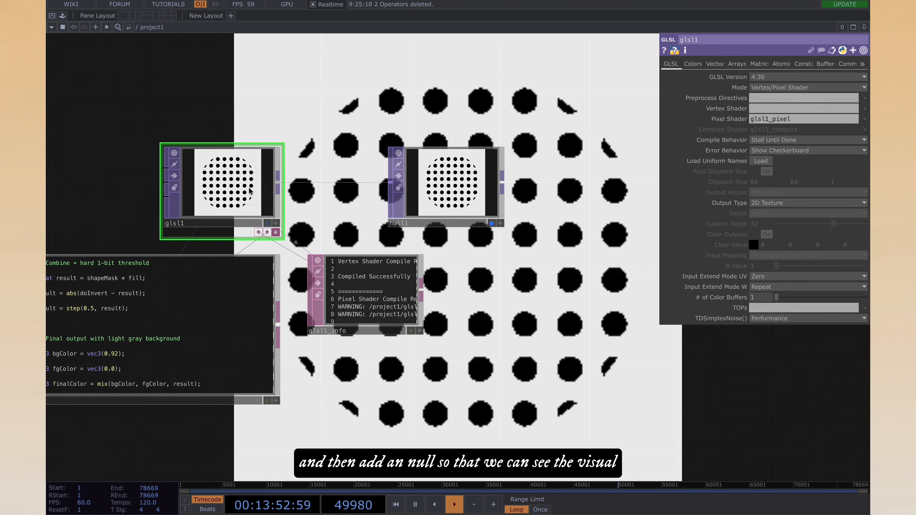
click(842, 64)
text(12)
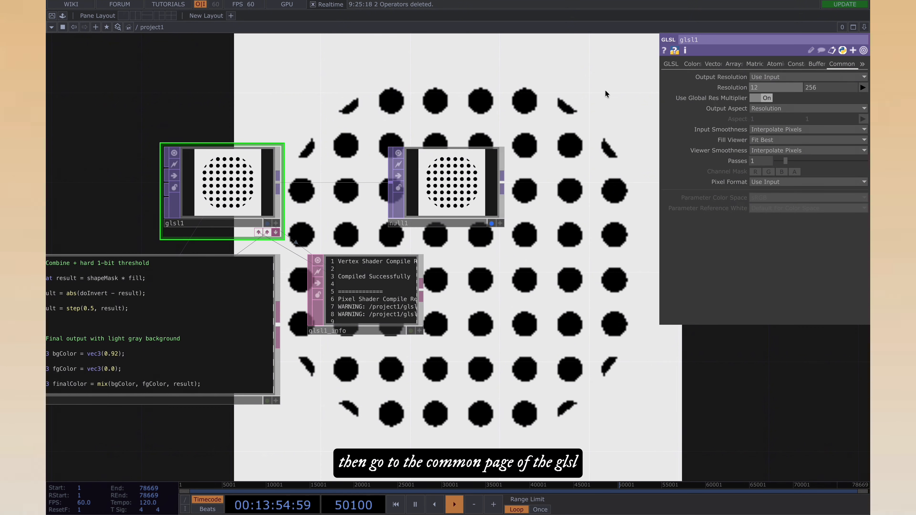
text(80)
key(Return)
click(821, 88)
text(12)
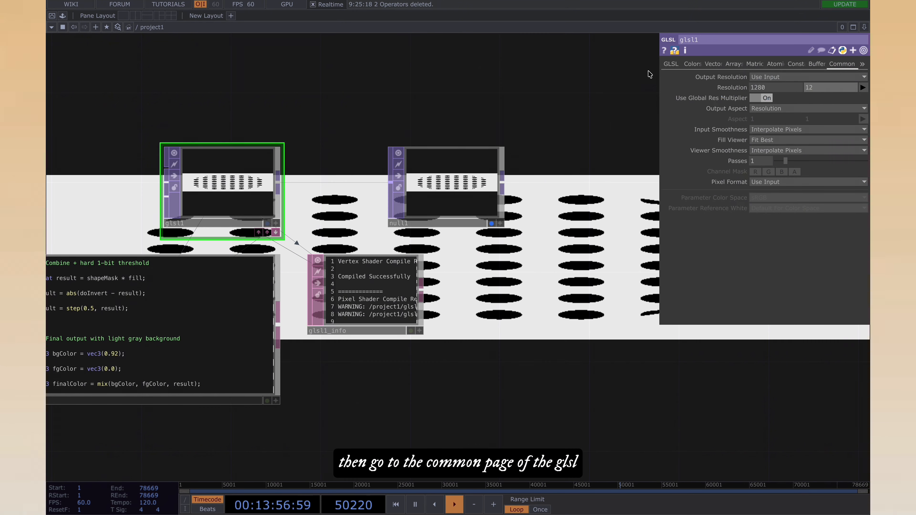
text(80)
key(Return)
Set the first value of the uGridCount vector in glsl1 to 5.
click(710, 69)
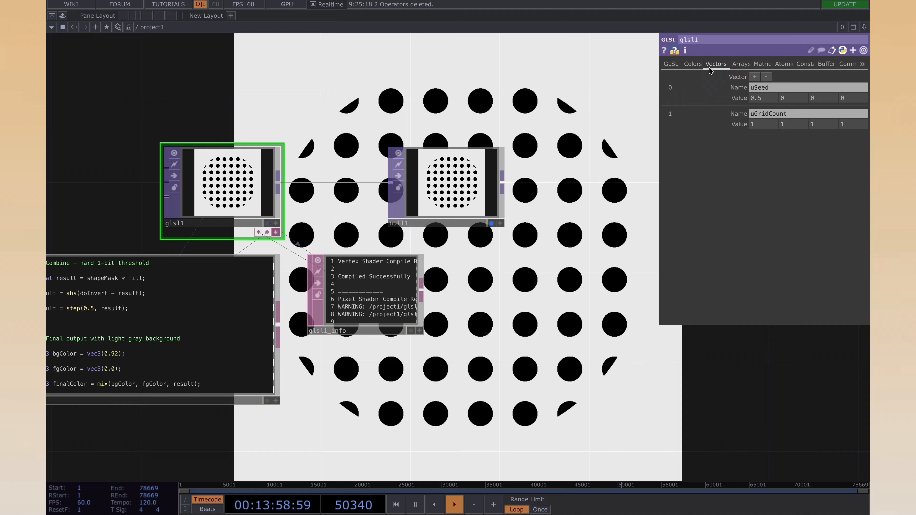
drag(763, 125, 699, 130)
text(5)
key(Return)
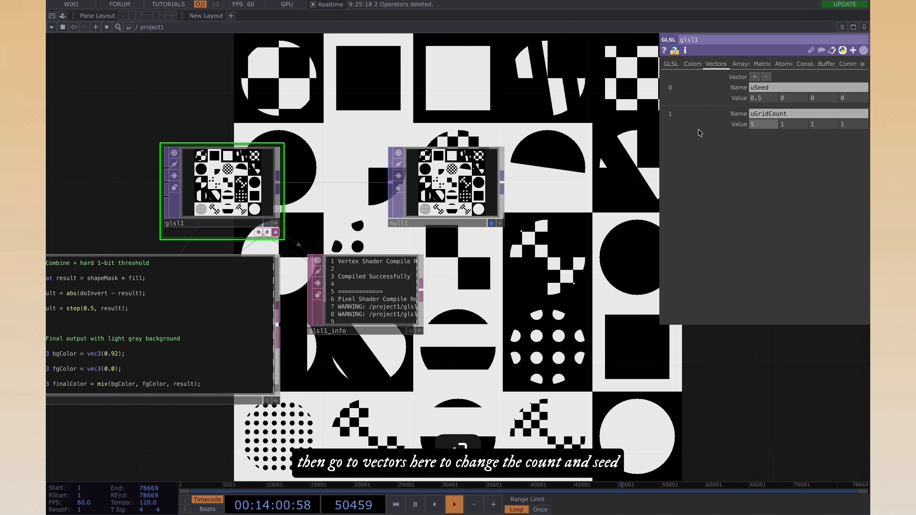
Try a uGridCount of 10, set it to 3, and set the first uSeed value to 0.8.
drag(763, 126, 682, 130)
text(10)
key(Return)
text(3)
key(Return)
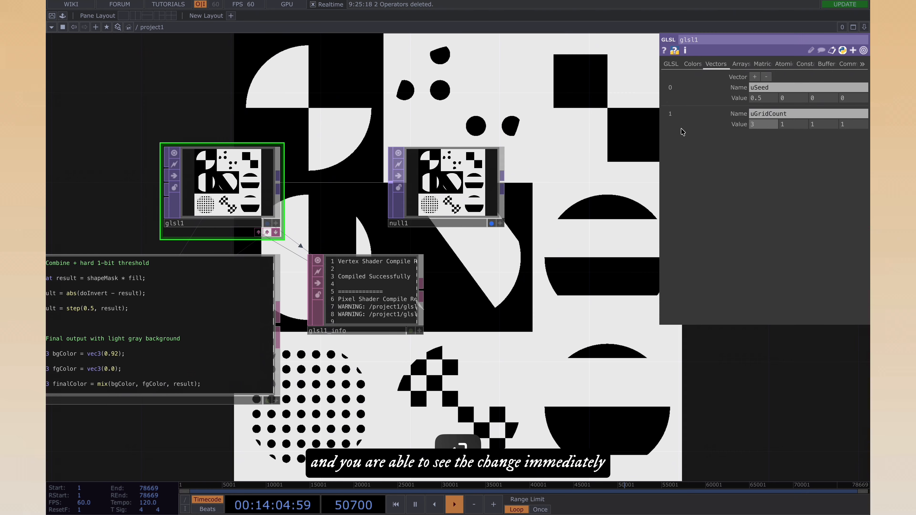
drag(764, 100, 690, 103)
drag(764, 99, 787, 94)
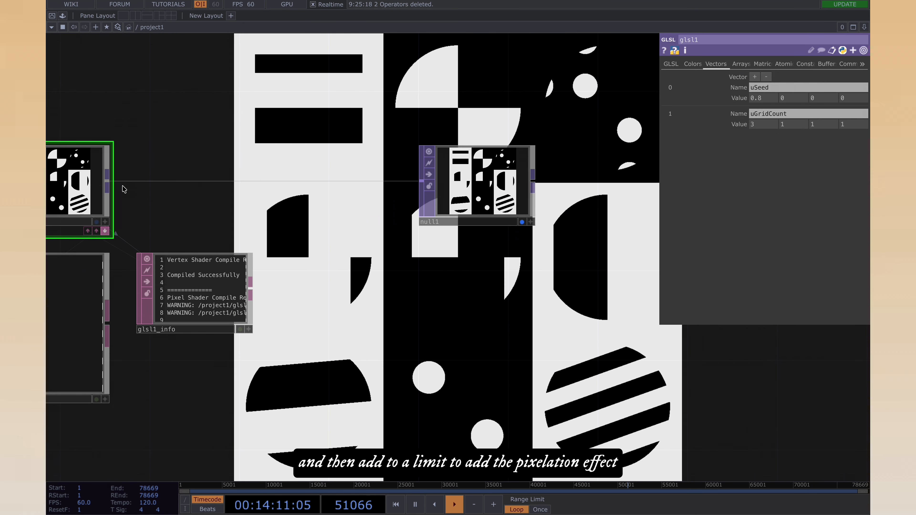
Insert a Limit TOP on the connection between glsl1 and null1.
right_click(152, 181)
click(170, 169)
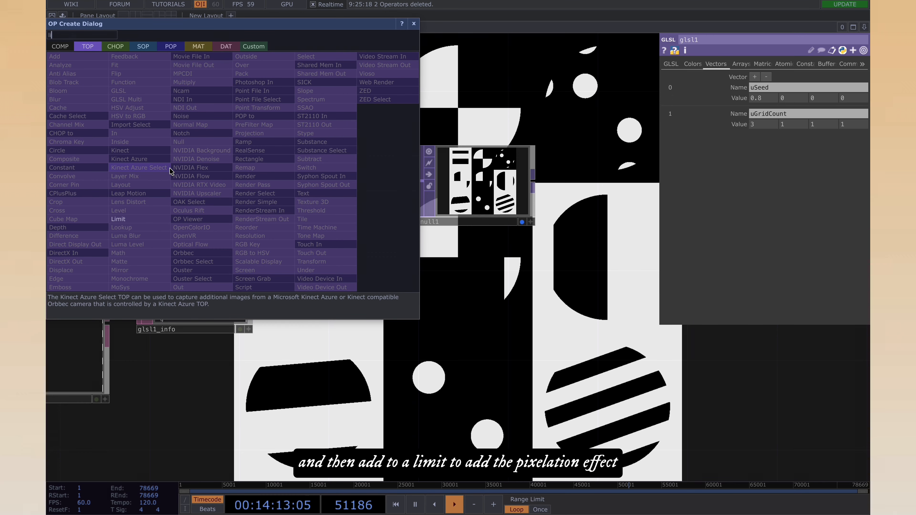
text(li)
click(119, 218)
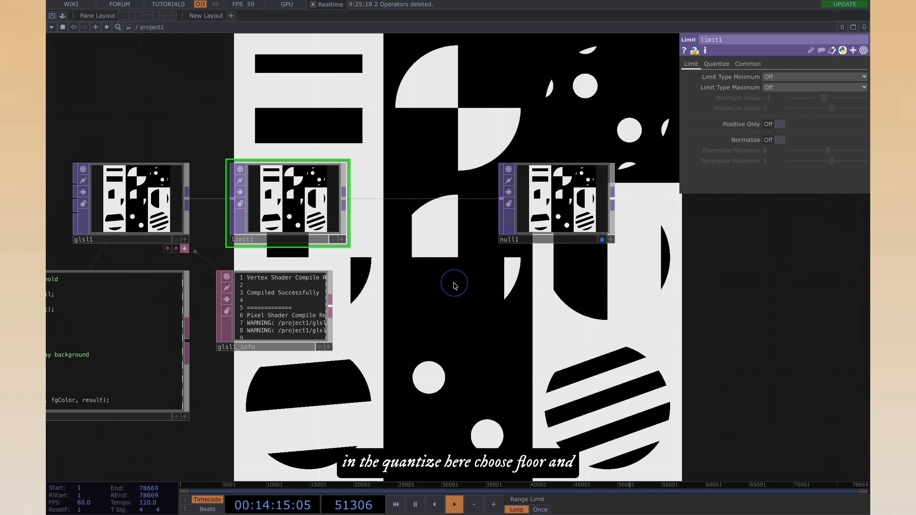
Set the Limit TOP's Quantize Position to Floor with a Position Step of 0.005.
click(716, 64)
click(775, 114)
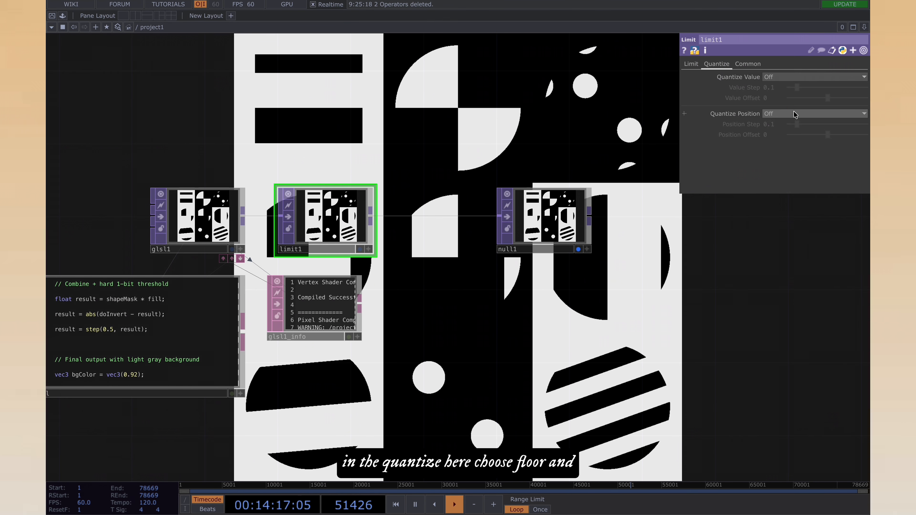
click(774, 144)
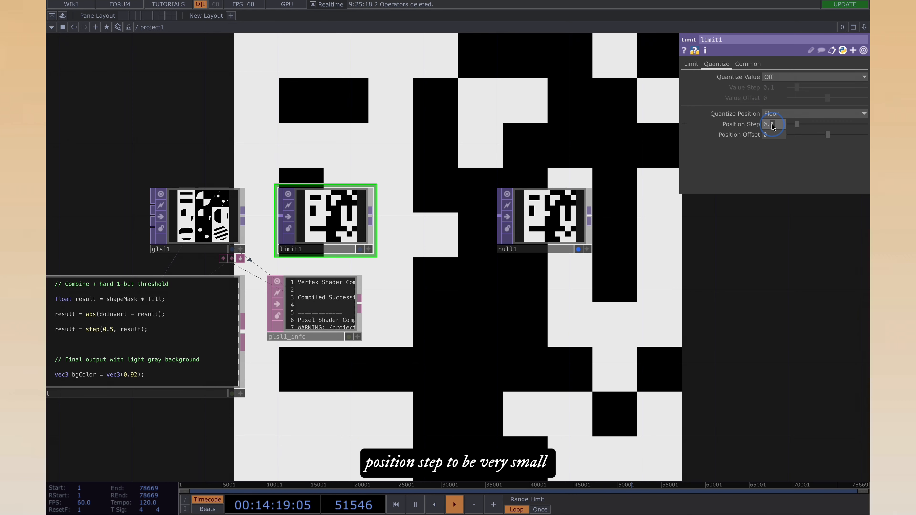
click(771, 125)
text(0.005)
key(Return)
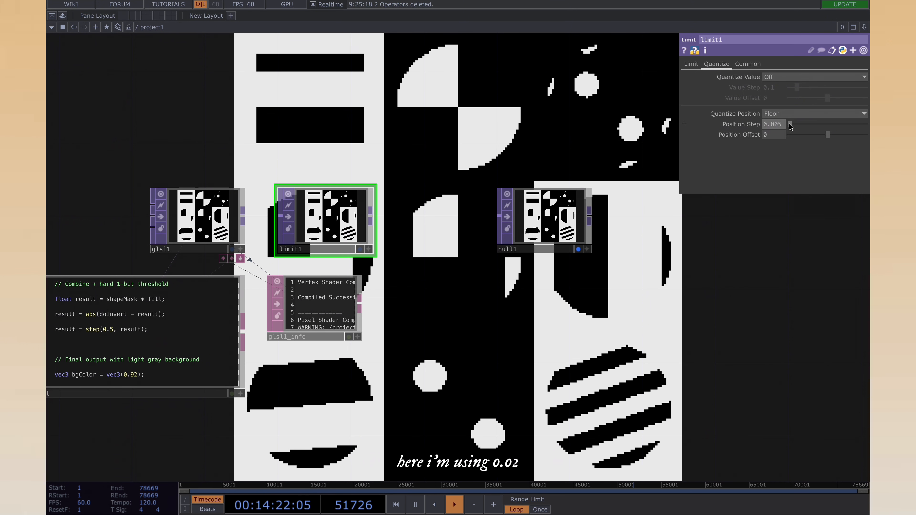
Try coarser pixelation values and set the Limit TOP's Position Step to 0.02.
drag(790, 125, 792, 124)
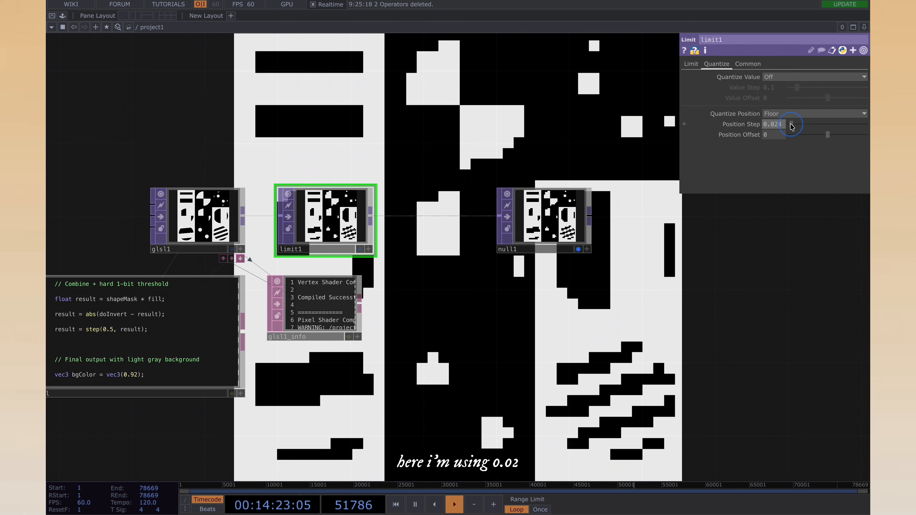
click(777, 124)
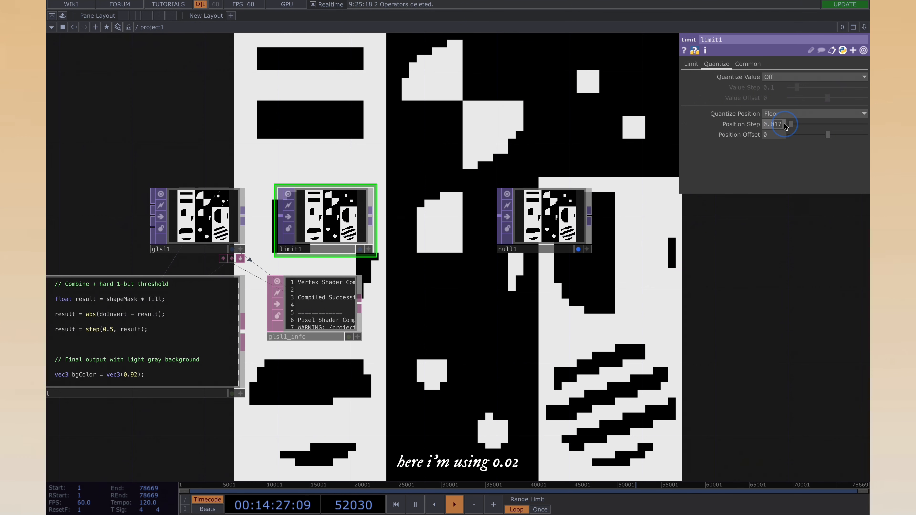
text(2)
click(650, 309)
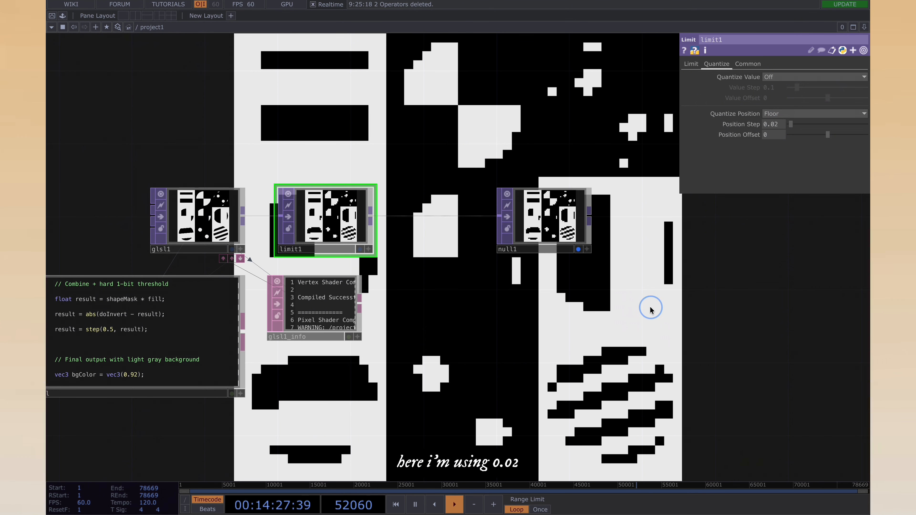
Insert a second Null TOP between limit1 and null1, moving null1 farther along to make room.
scroll(607, 297, down, 5)
drag(583, 314, 498, 313)
drag(476, 235, 610, 236)
right_click(424, 239)
click(437, 229)
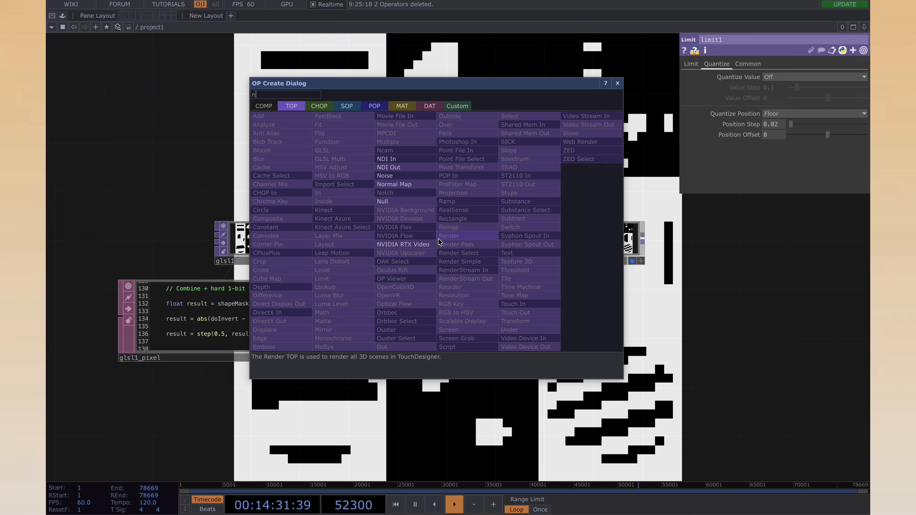
click(382, 202)
click(415, 241)
drag(604, 315, 473, 309)
drag(497, 247, 631, 247)
drag(385, 304, 467, 305)
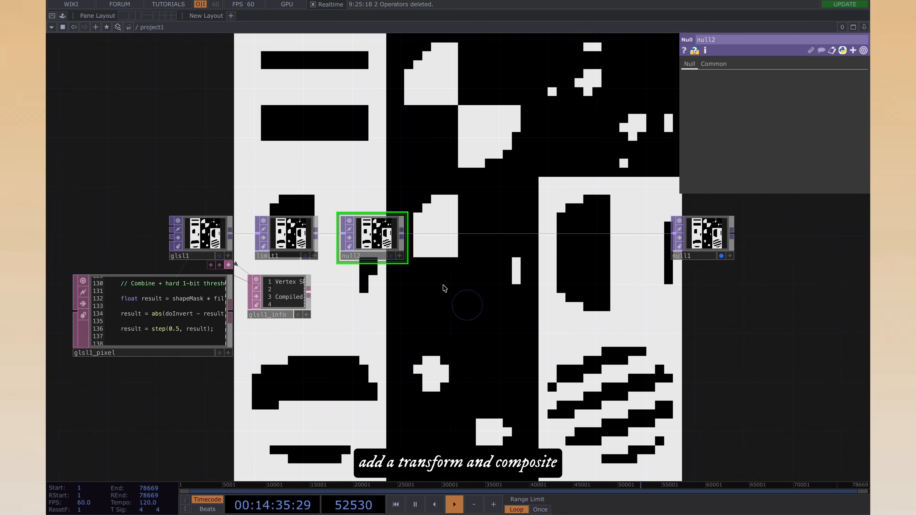
Insert a Transform TOP between null2 and null1, placing it above the main chain.
right_click(438, 234)
click(453, 223)
text(t)
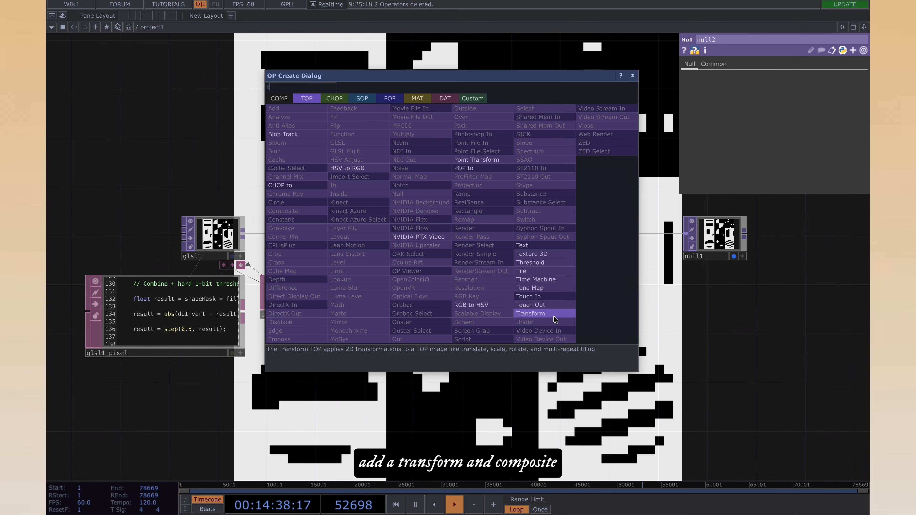
click(555, 316)
click(499, 184)
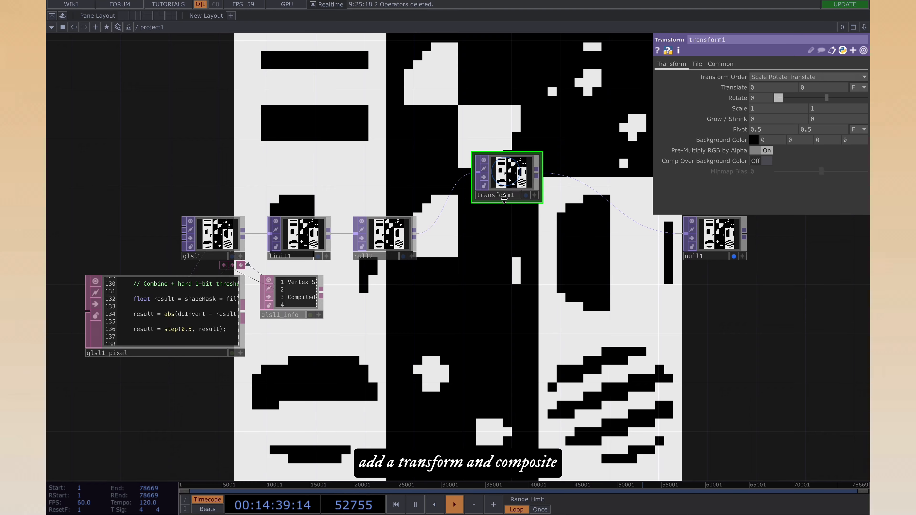
Add a Composite TOP after null2 and connect null2 and transform1 as its inputs.
key(Tab)
text(com)
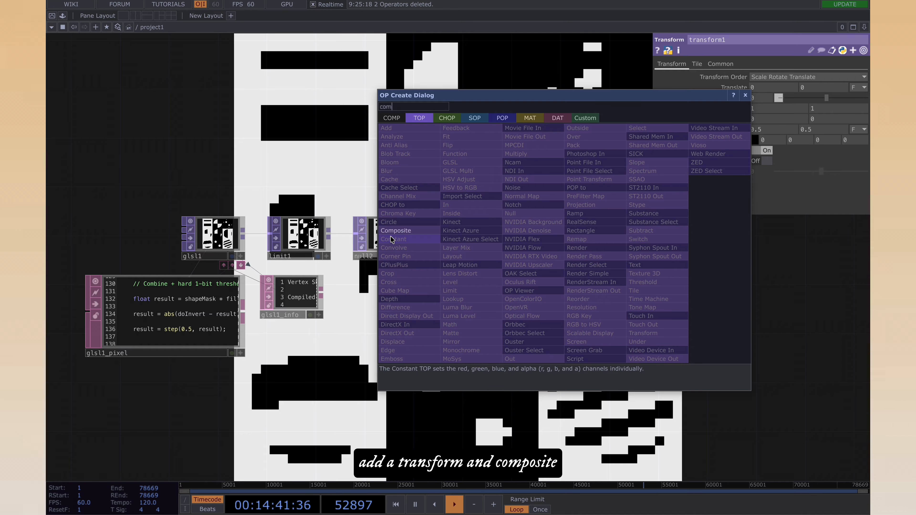
key(Return)
click(577, 241)
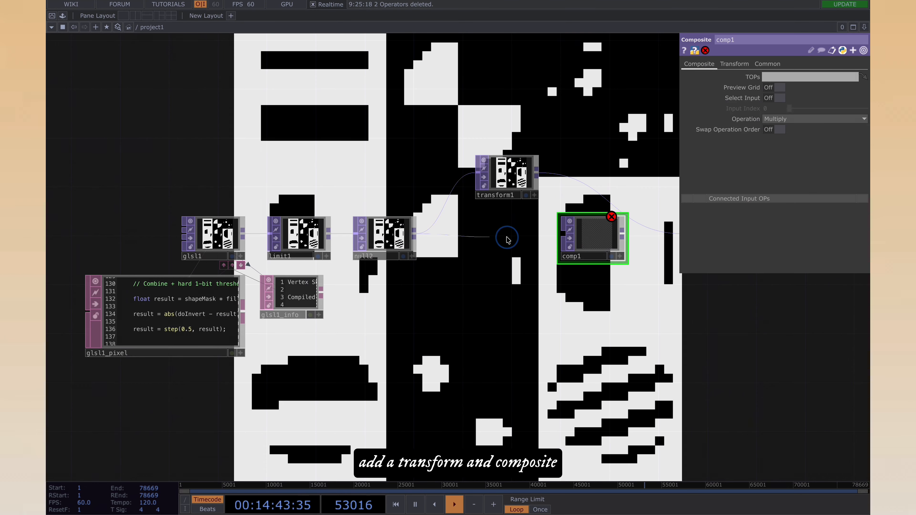
click(563, 234)
click(536, 173)
click(563, 235)
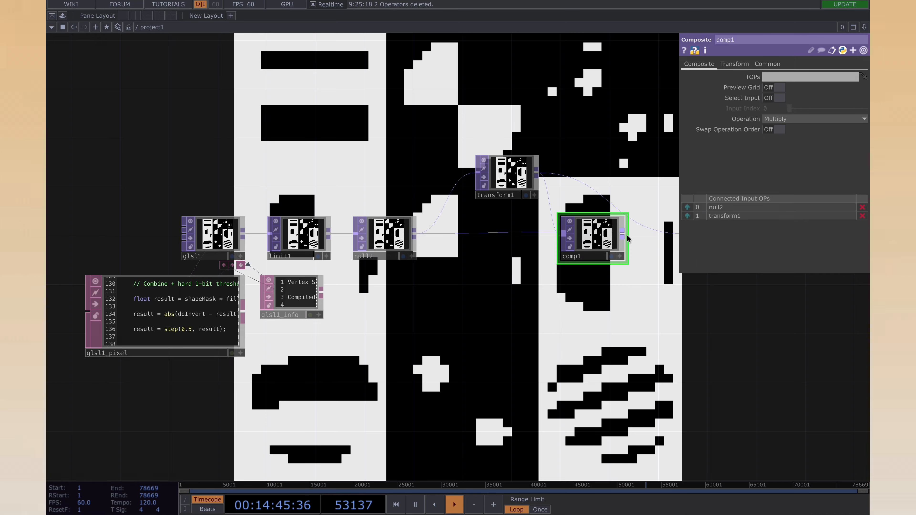
Connect the Composite TOP's output to null1.
click(625, 236)
click(659, 232)
drag(581, 299, 452, 302)
scroll(516, 288, down, 1)
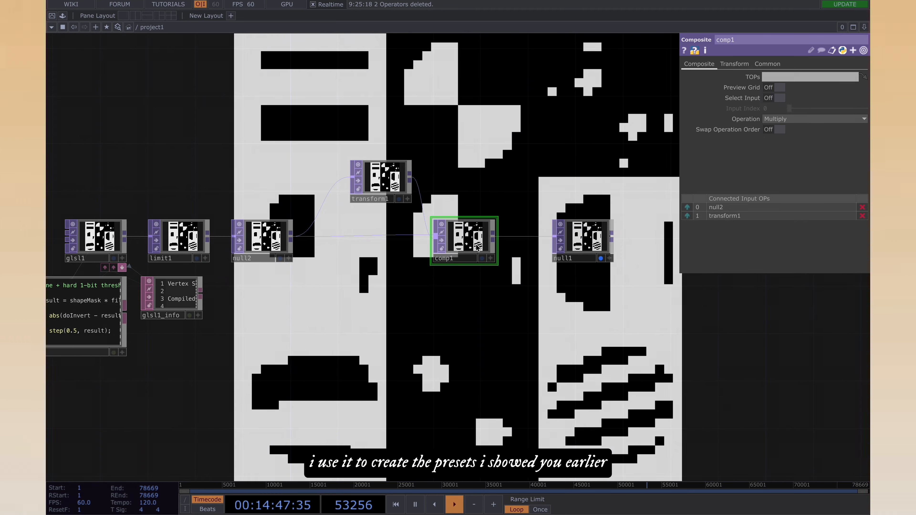
Set comp1's operation to Luminance Difference and rotate transform1 to -169.
click(813, 119)
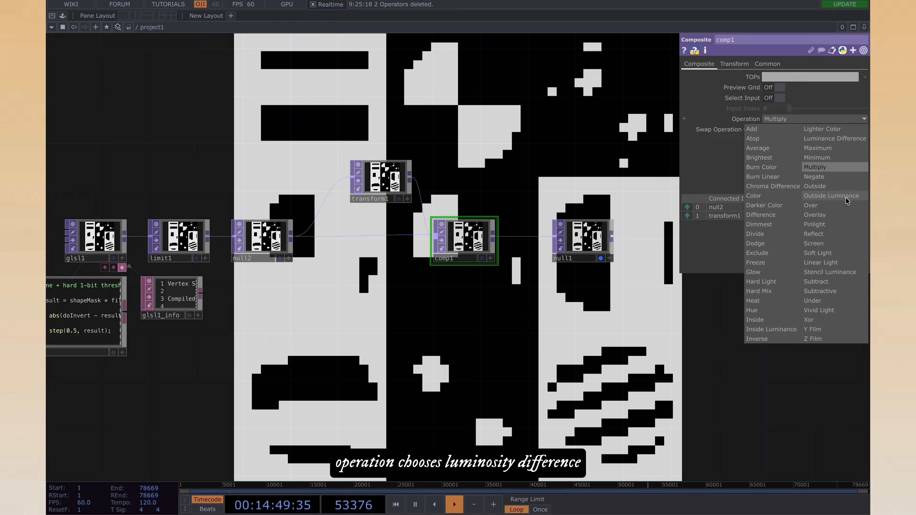
click(836, 139)
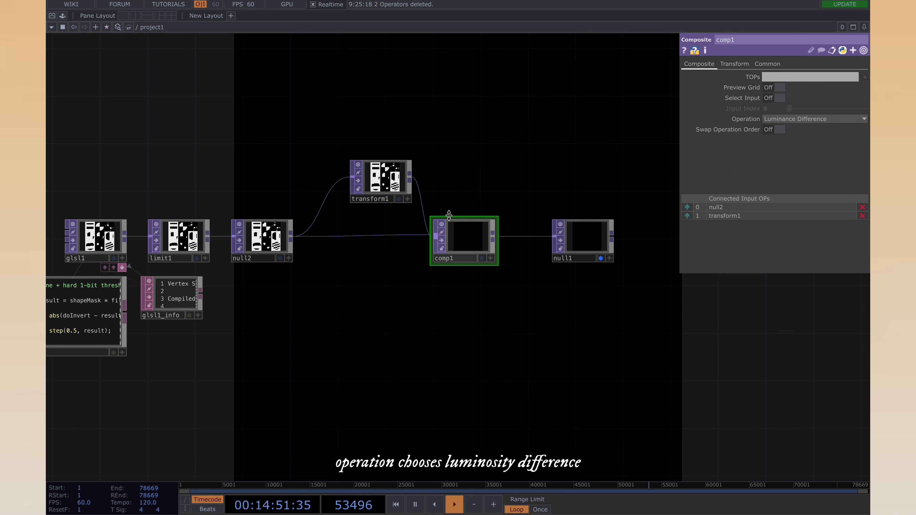
click(382, 176)
drag(797, 104, 803, 104)
drag(393, 340, 476, 296)
Add a Table DAT below the TOP chain with the header rotate and the values -356, 90, -260, -48, 82 and -304.
double_click(438, 325)
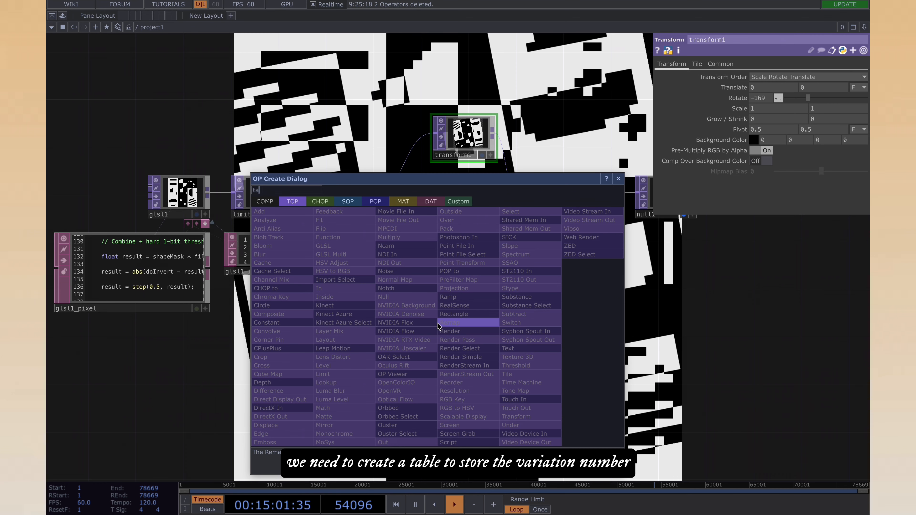
text(ta)
click(388, 210)
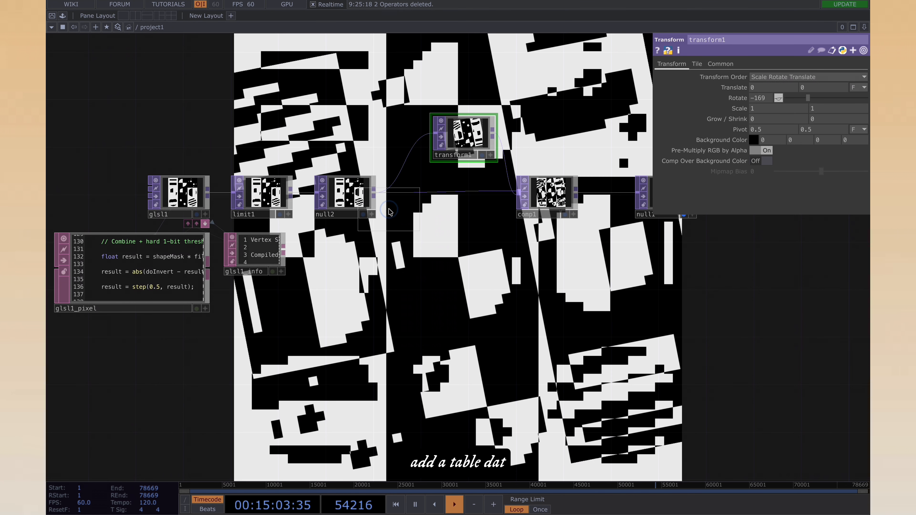
click(443, 335)
click(467, 359)
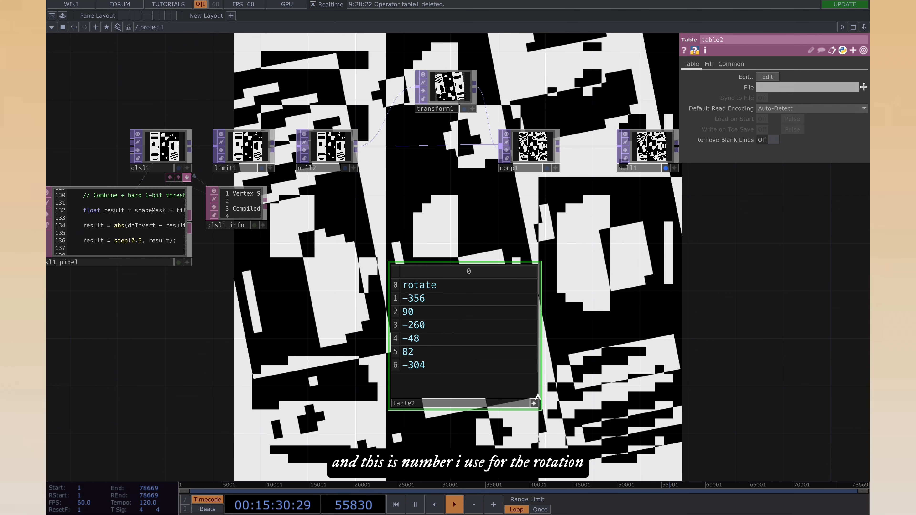
click(537, 401)
Add a Select DAT fed by the rotation table's output.
right_click(536, 331)
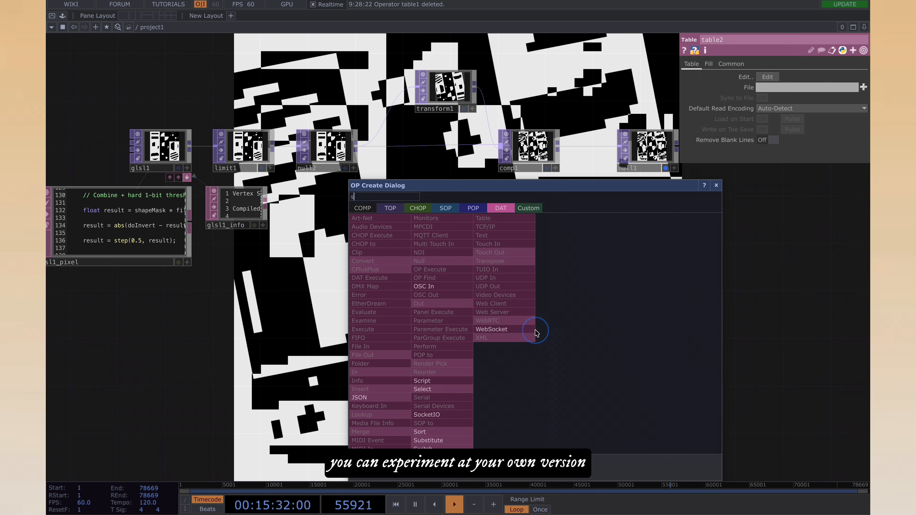
click(437, 392)
click(601, 330)
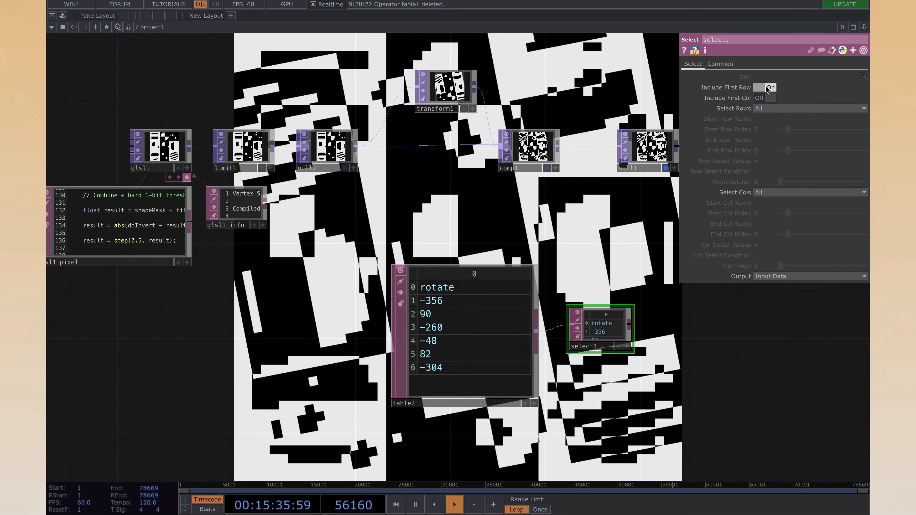
Configure select1 to exclude the first row and select rows by index, with the start and end row index both at 2.
click(766, 108)
click(773, 138)
drag(788, 129, 794, 131)
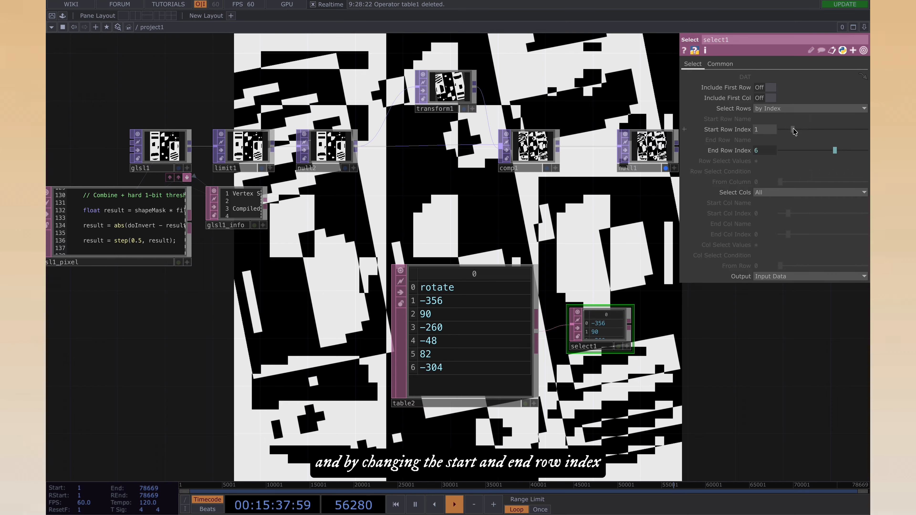
click(794, 150)
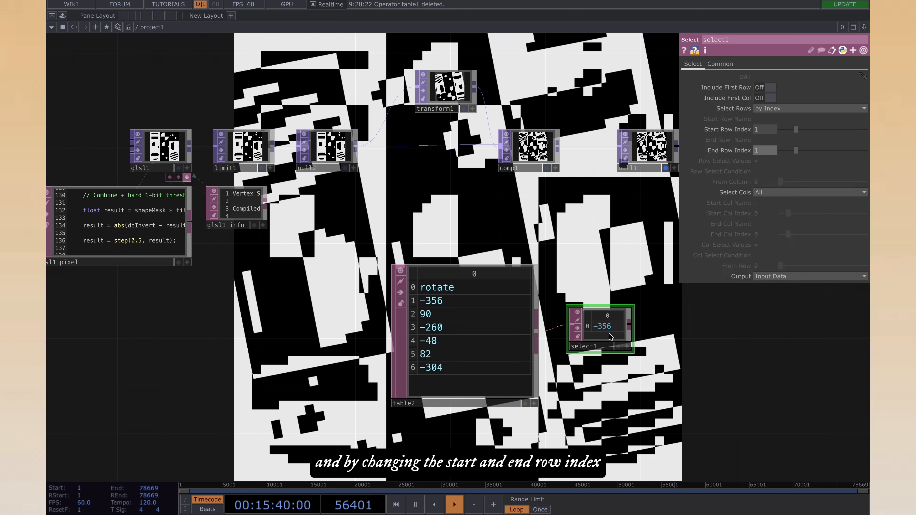
text(2)
drag(761, 130, 749, 151)
text(2)
click(710, 380)
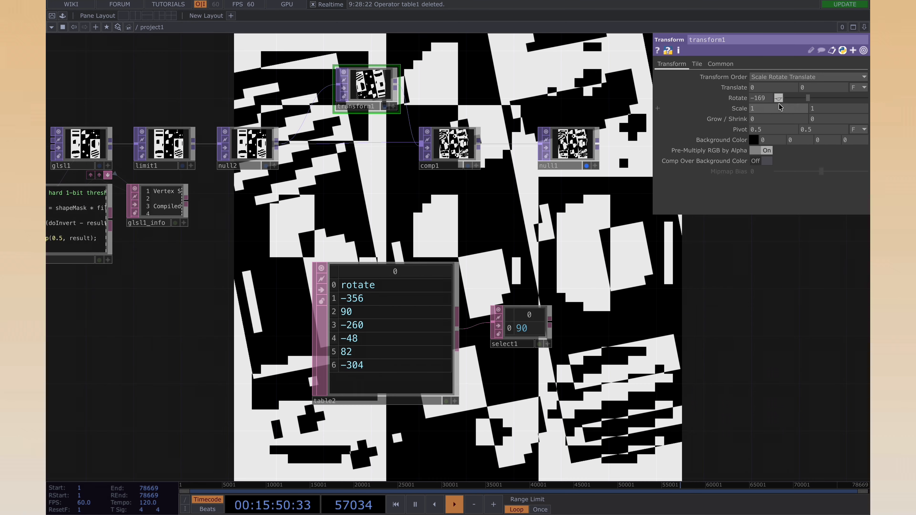
Drive transform1's Rotate parameter with the expression op('select1')[0,0].
drag(770, 98, 665, 93)
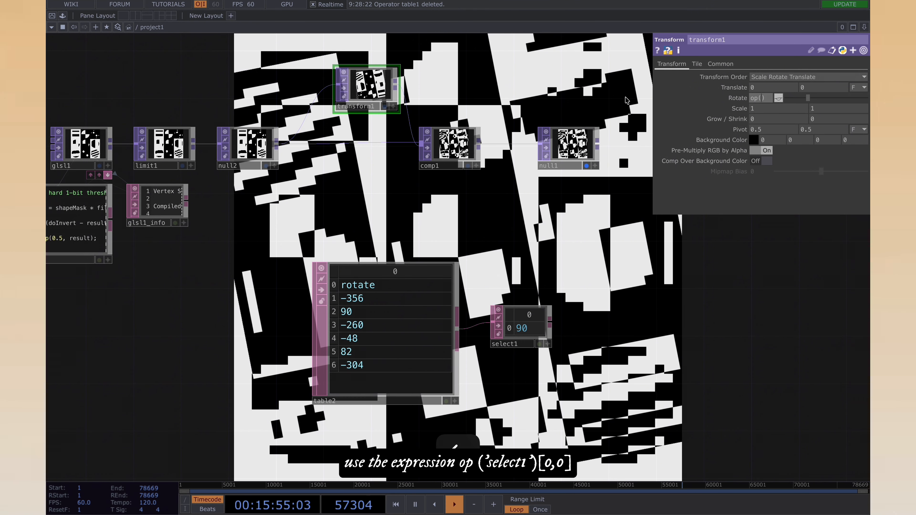
text(')
text(,0])
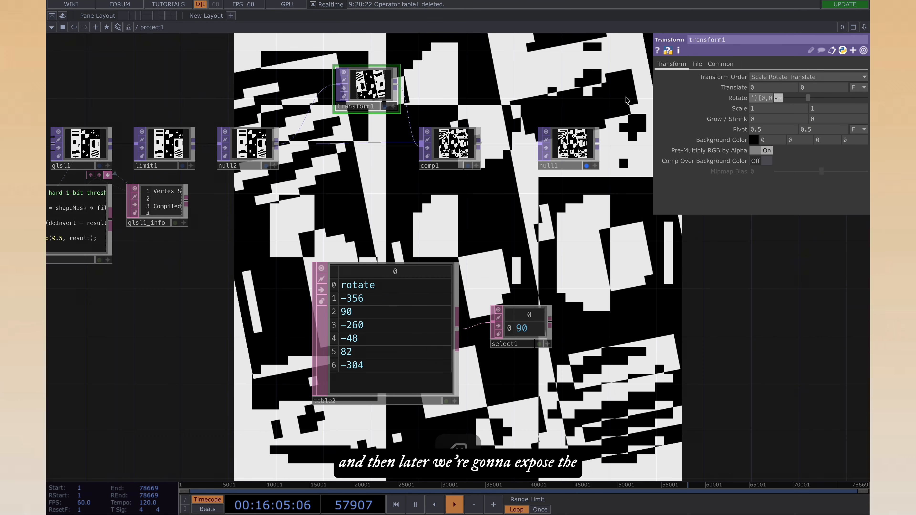
key(Return)
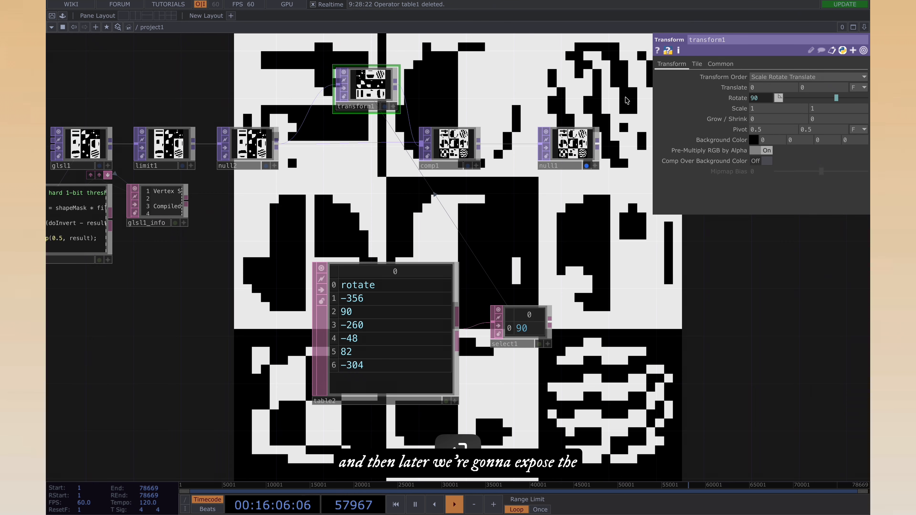
Paste a Level TOP with Invert 0.178, Black Level 0.22 and Brightness 1.21, and wire it between null2 and transform1.
drag(543, 249, 601, 304)
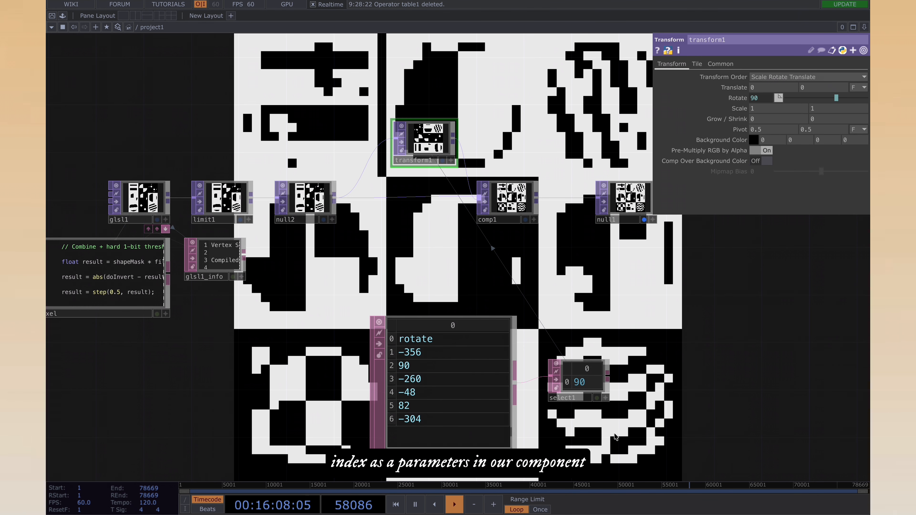
drag(615, 437, 364, 314)
drag(451, 397, 339, 413)
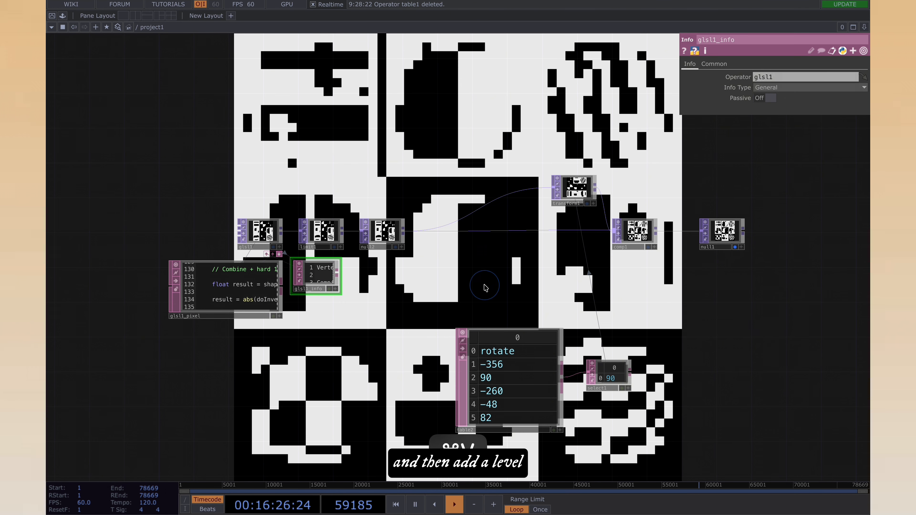
key(ctrl+v)
drag(501, 275, 495, 182)
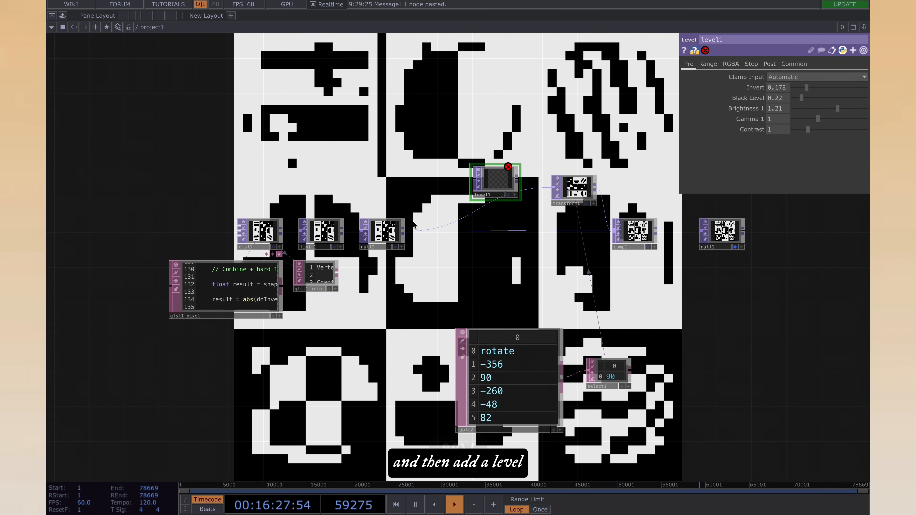
drag(413, 225, 495, 188)
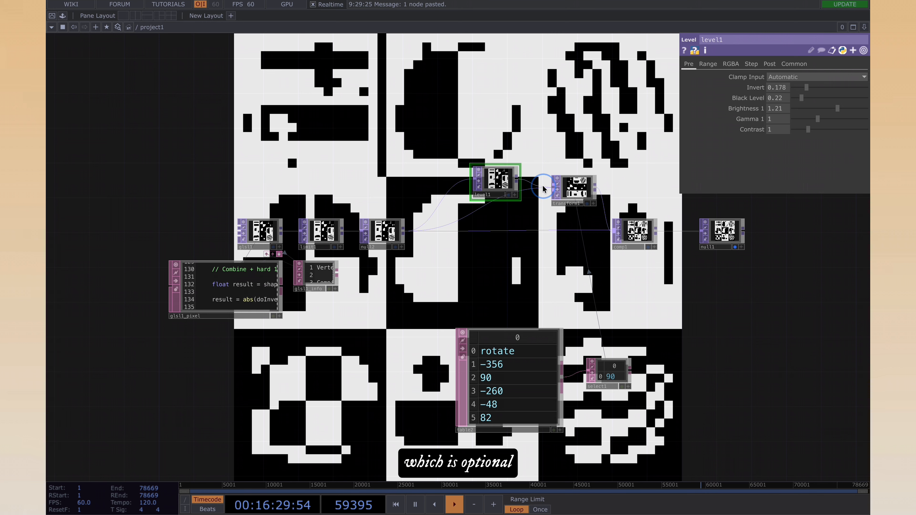
drag(521, 183, 538, 192)
drag(377, 188, 471, 192)
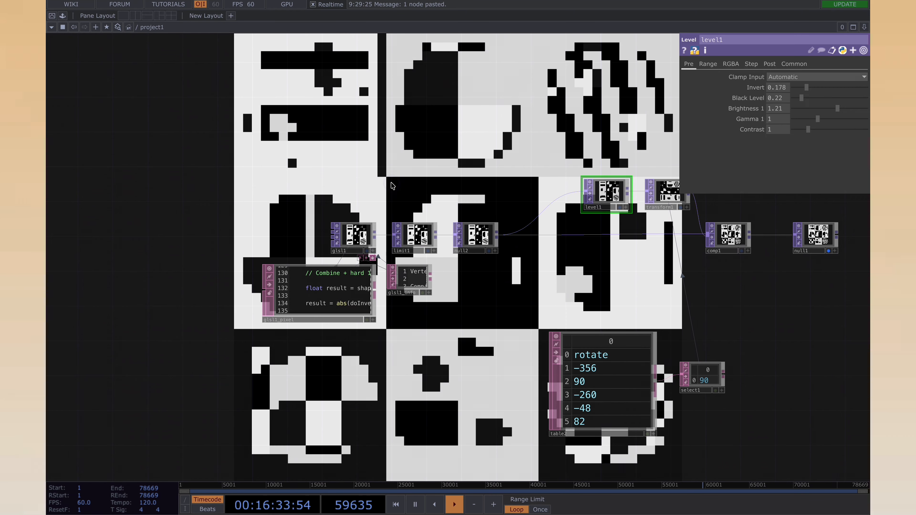
key(Tab)
text(t)
key(Escape)
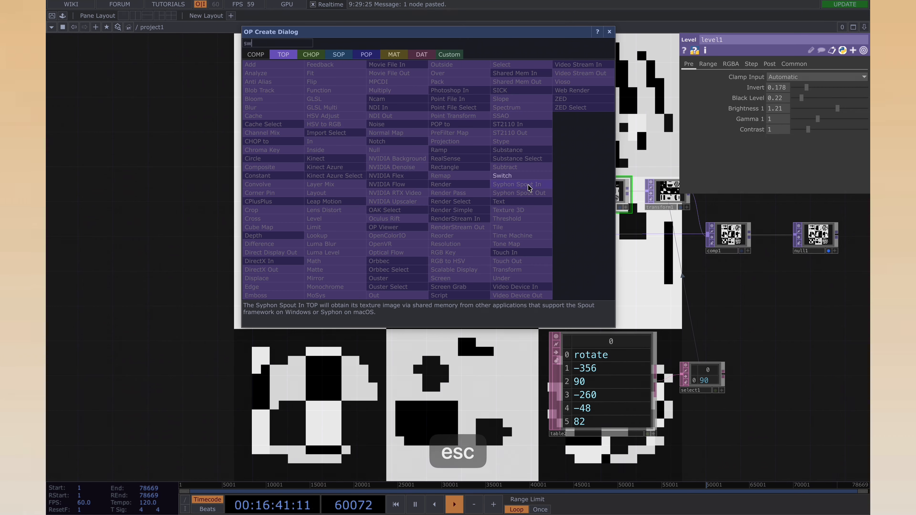
Add a Switch TOP above the chain and connect glsl1 and limit1 as its inputs.
click(457, 167)
drag(424, 204, 437, 166)
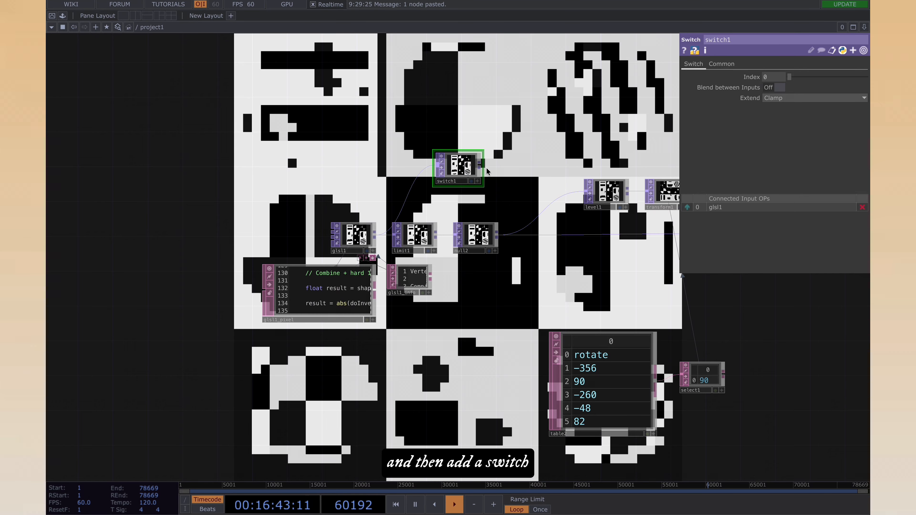
drag(440, 236, 437, 166)
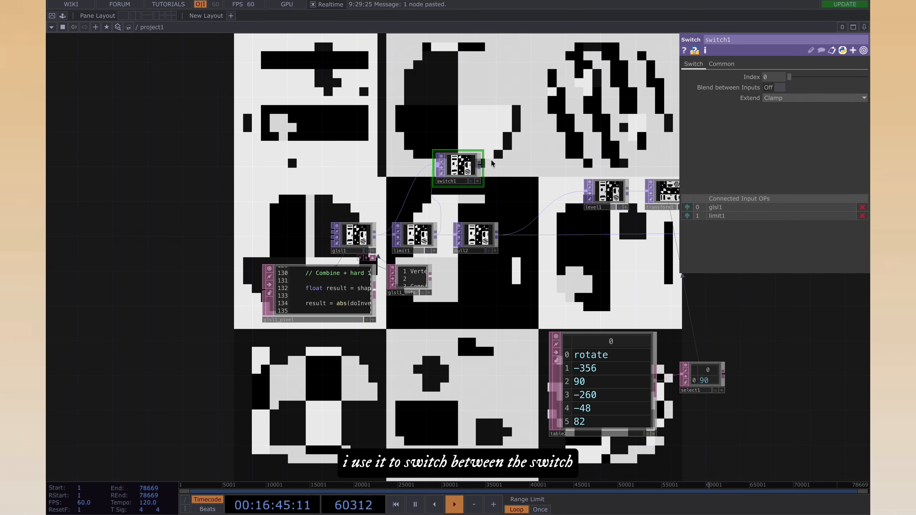
Connect switch1 to null2 and rearrange the nodes, with glsl1 and switch1 in line and limit1 above them.
right_drag(369, 254, 356, 239)
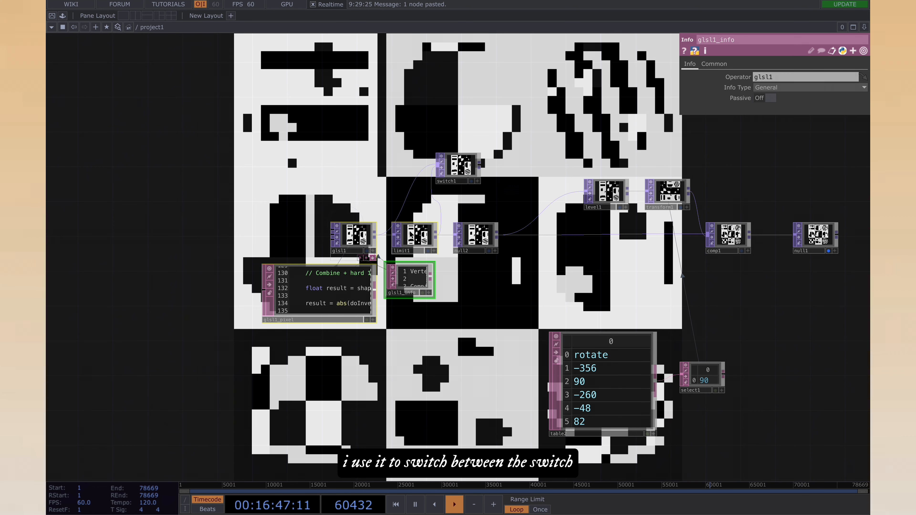
drag(355, 236, 277, 236)
click(339, 238)
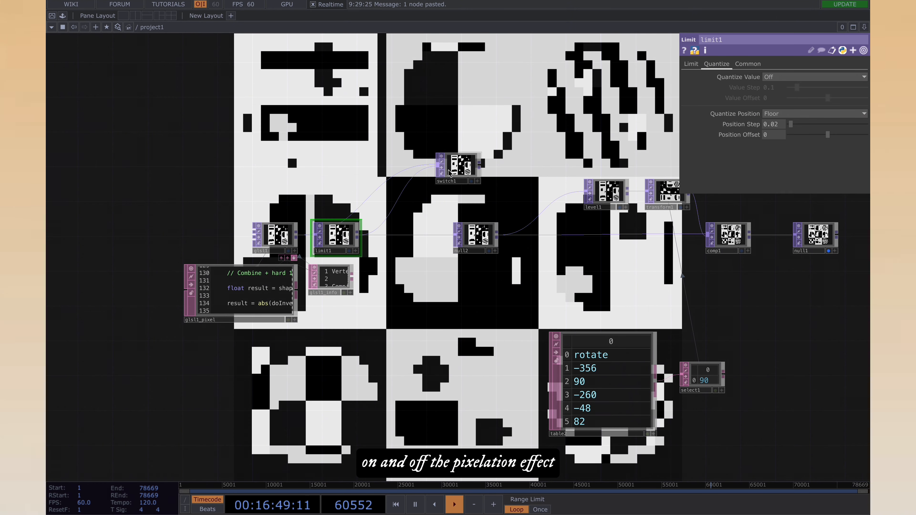
drag(450, 170, 456, 234)
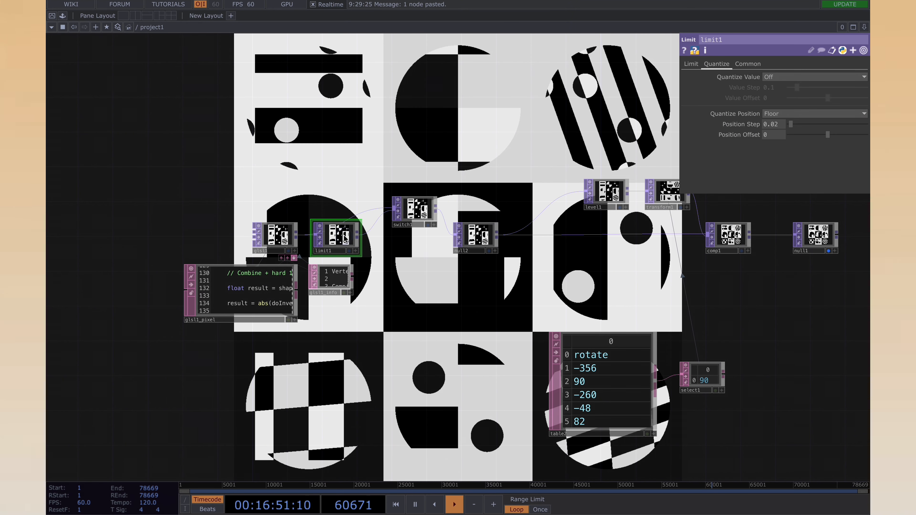
drag(343, 240, 343, 188)
drag(417, 214, 414, 241)
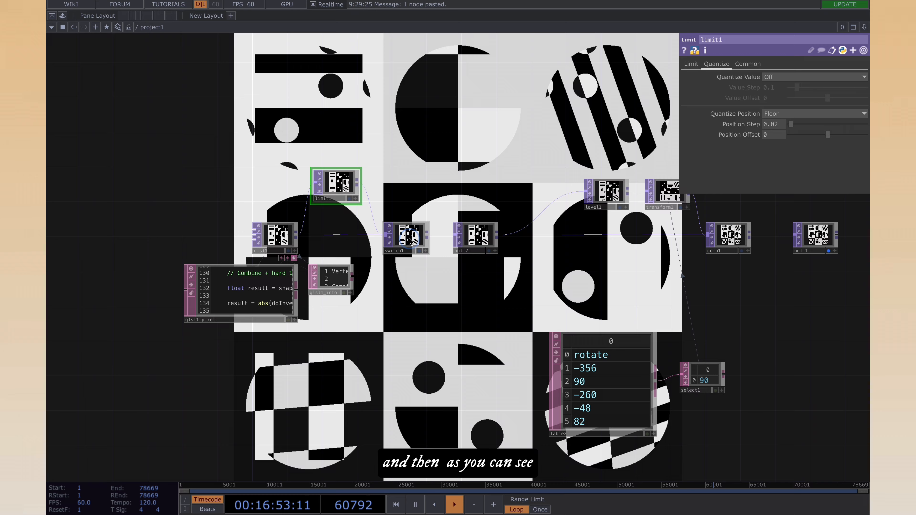
Set switch1's Index to 1 to turn on the pixelation effect.
click(410, 240)
drag(790, 83, 797, 80)
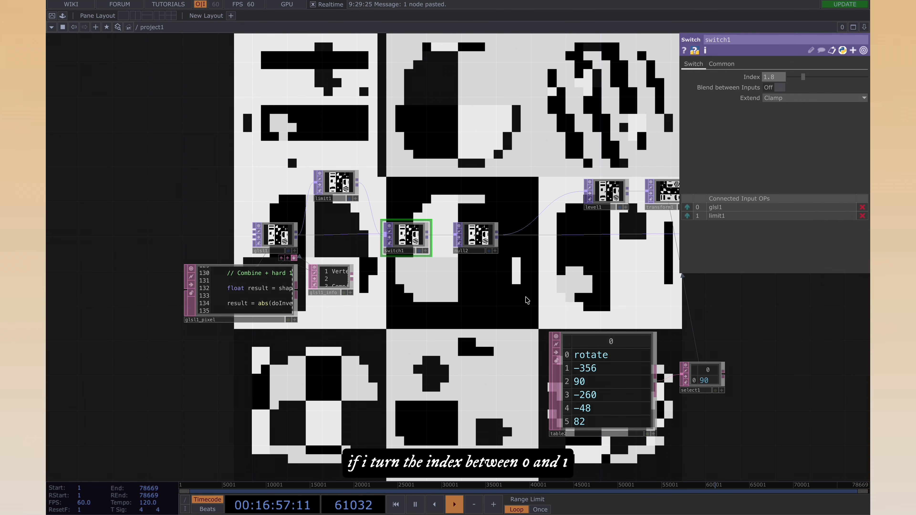
Add a second, unconnected Switch TOP below comp1.
drag(527, 300, 439, 283)
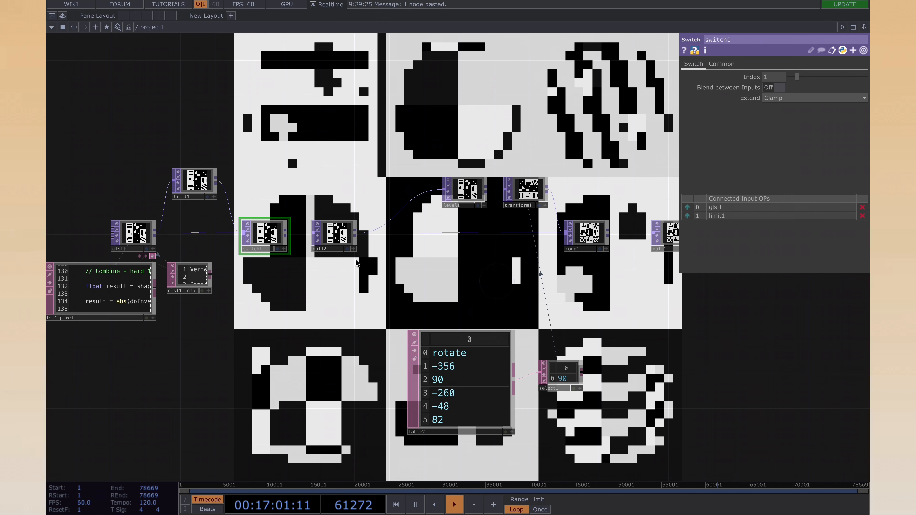
key(super+v)
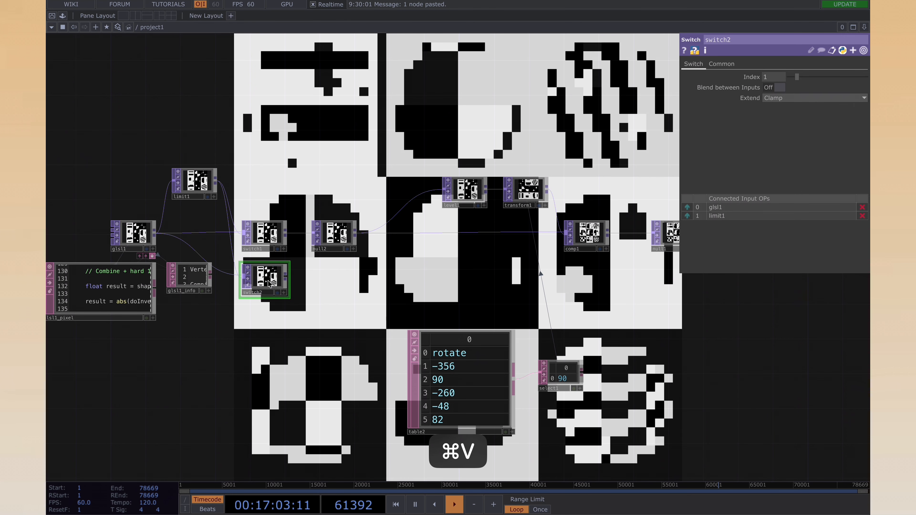
key(super+z)
drag(625, 152, 546, 159)
key(Tab)
text(sw)
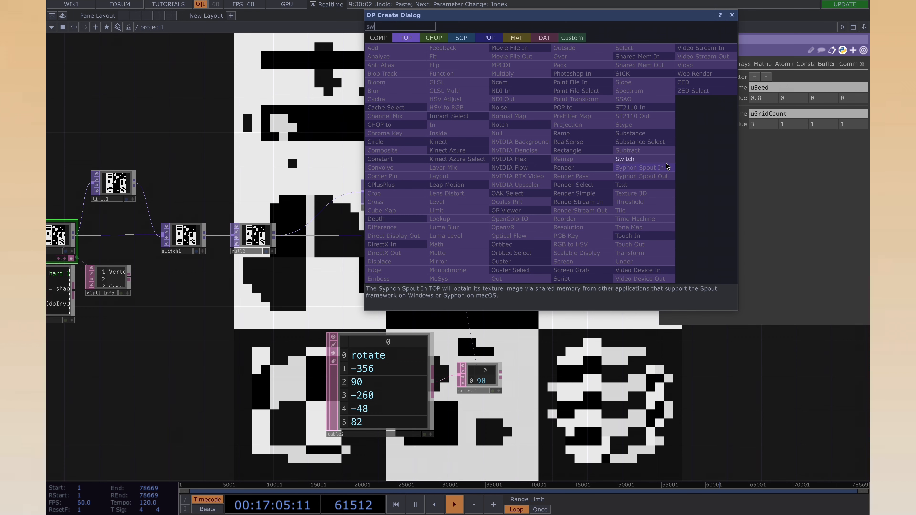
key(Return)
click(522, 299)
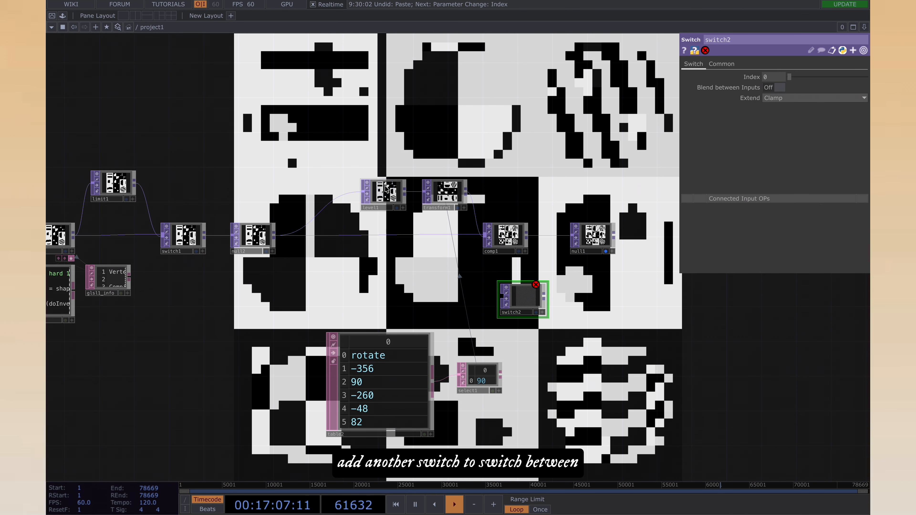
Duplicate level1 and place the copy below the chain, keeping its input from null2.
click(386, 188)
key(ctrl+c)
key(ctrl+v)
click(429, 301)
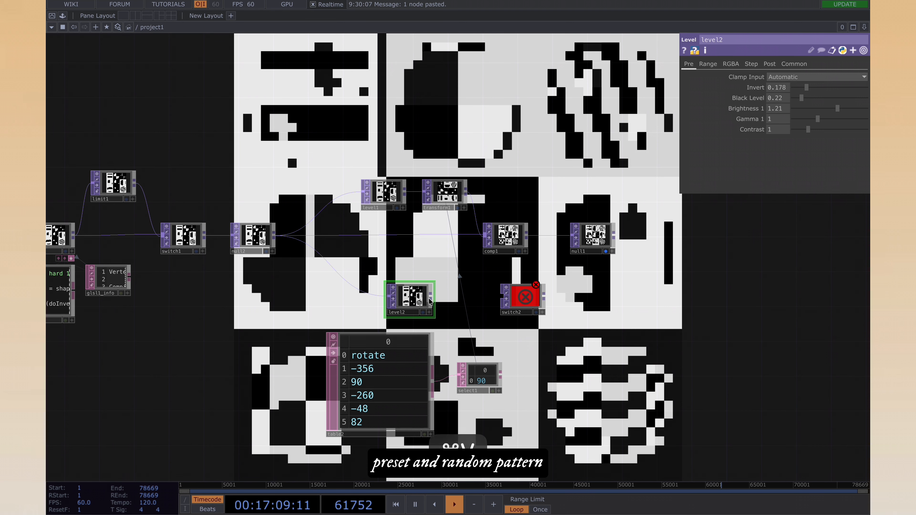
Connect level2 and comp1, in that order, as the inputs of switch2.
drag(430, 297, 556, 296)
drag(526, 236, 529, 296)
click(558, 296)
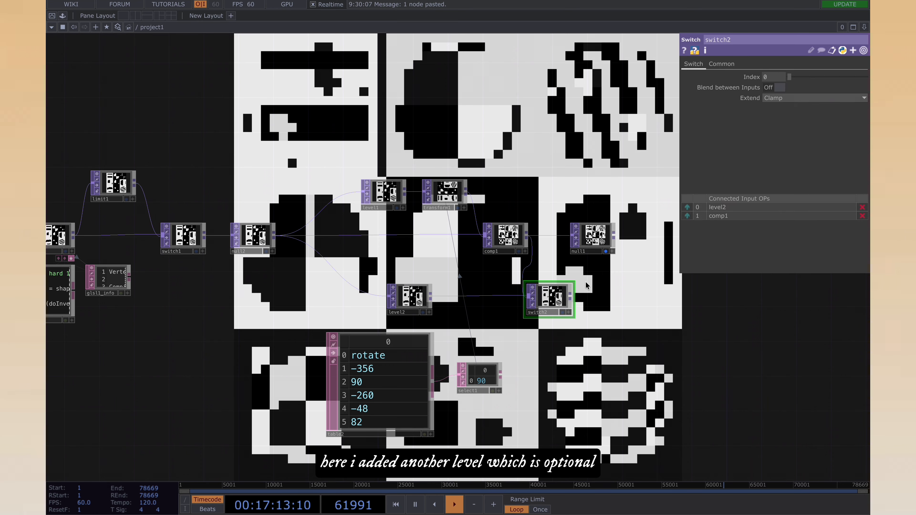
Move null1 farther along the chain and connect switch2's output to it.
drag(596, 239, 661, 241)
drag(562, 298, 596, 299)
drag(608, 316, 504, 310)
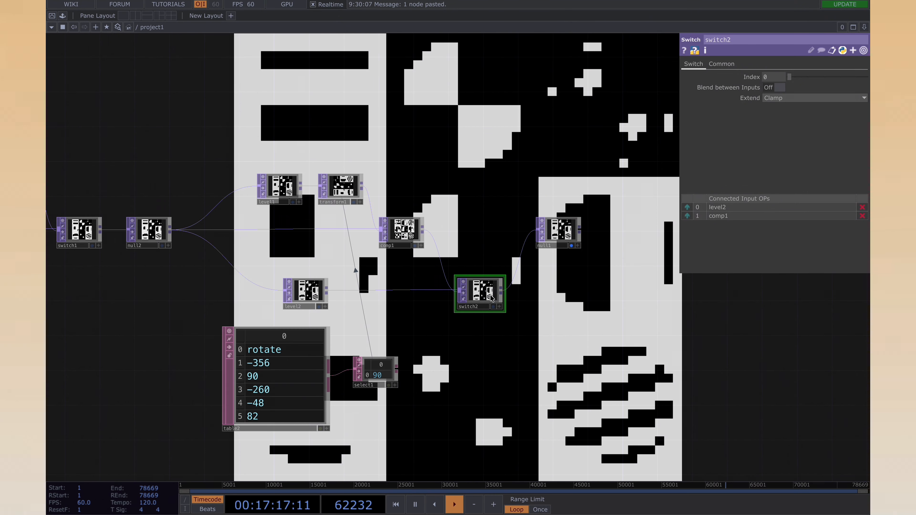
Raise switch2's Index to 1.8 so that it outputs the comp1 pattern.
mouse_move(789, 77)
mouse_down()
mouse_move(797, 77)
mouse_move(789, 77)
mouse_up()
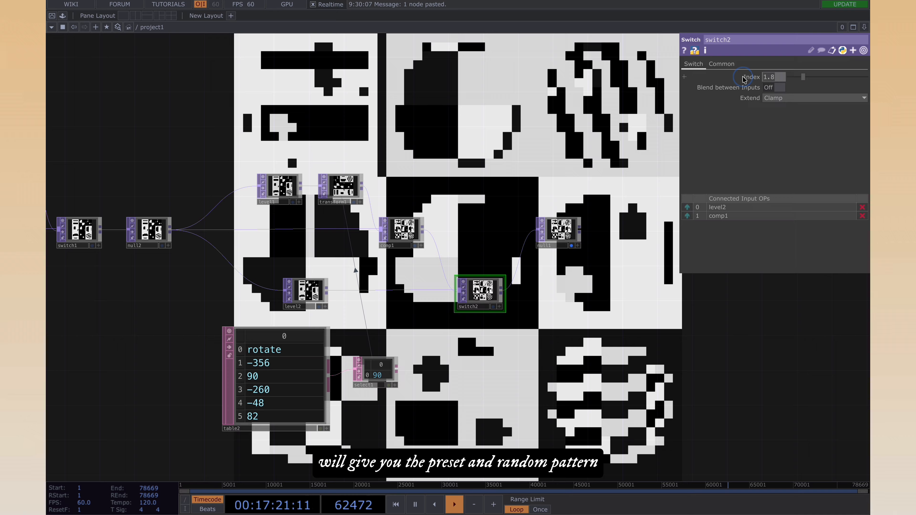
drag(615, 256, 654, 195)
drag(493, 332, 543, 310)
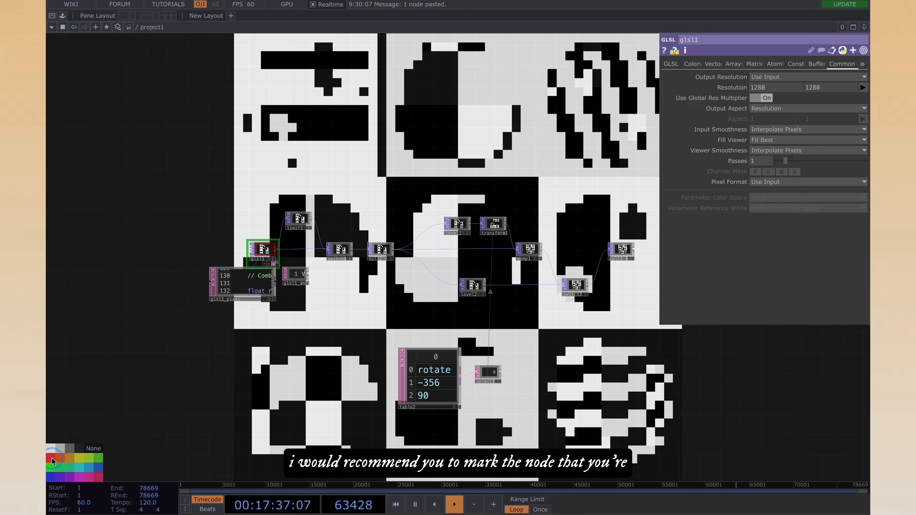
Colour the limit1, switch1, transform1 and switch2 nodes red and align level2 beneath level1.
click(298, 218)
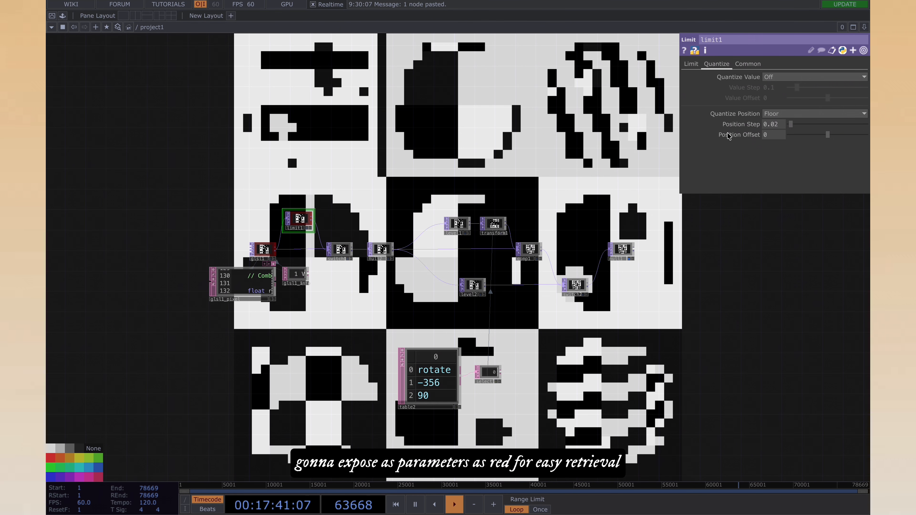
click(347, 253)
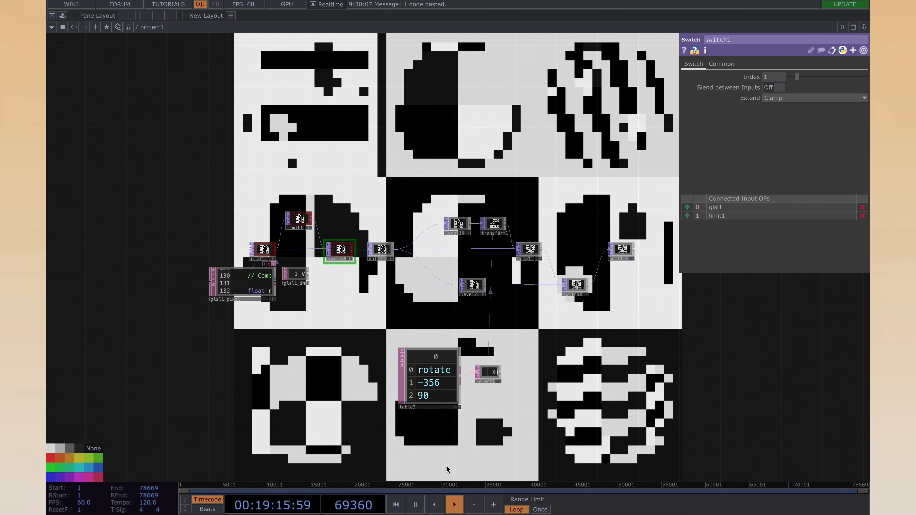
click(465, 227)
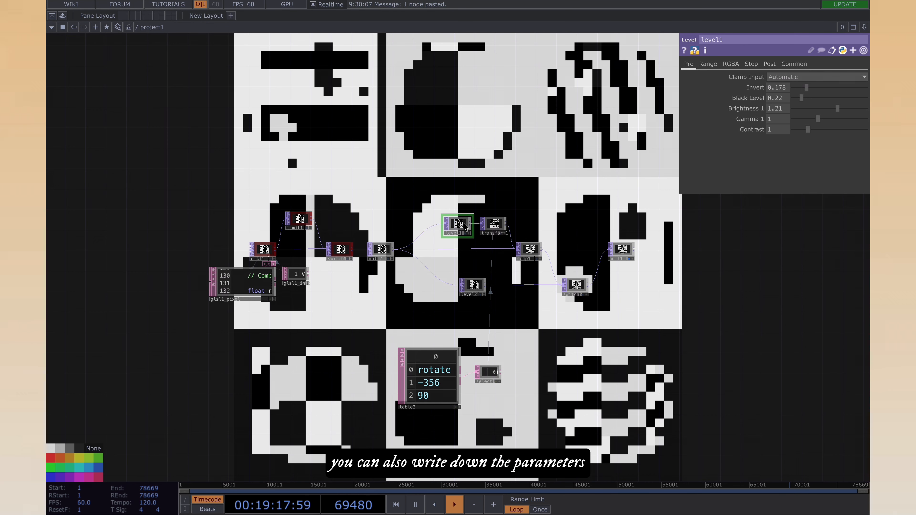
click(506, 227)
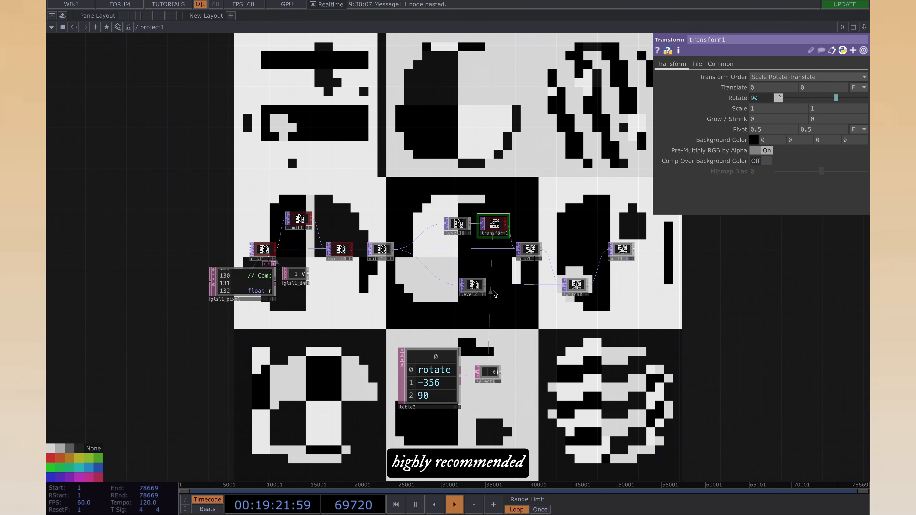
drag(477, 289, 460, 290)
click(577, 287)
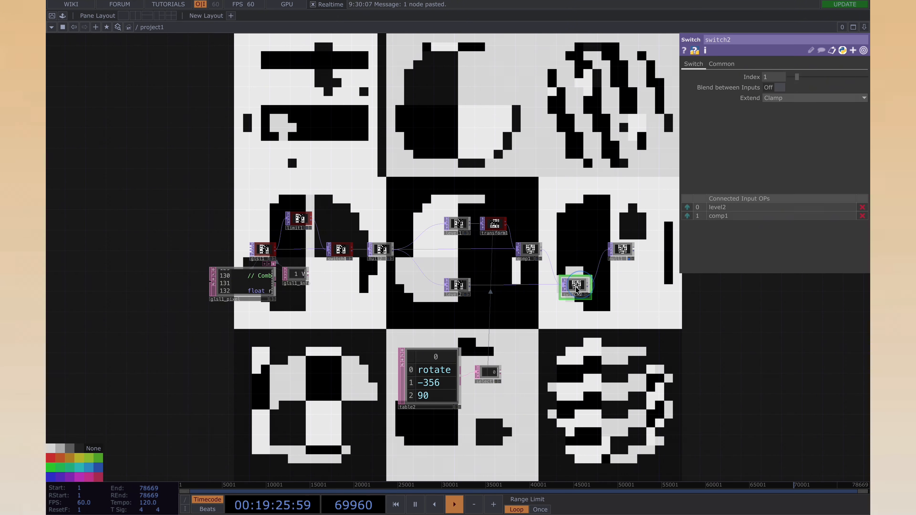
Append an Out TOP to null1 at the end of the network.
drag(623, 382, 609, 384)
right_click(621, 252)
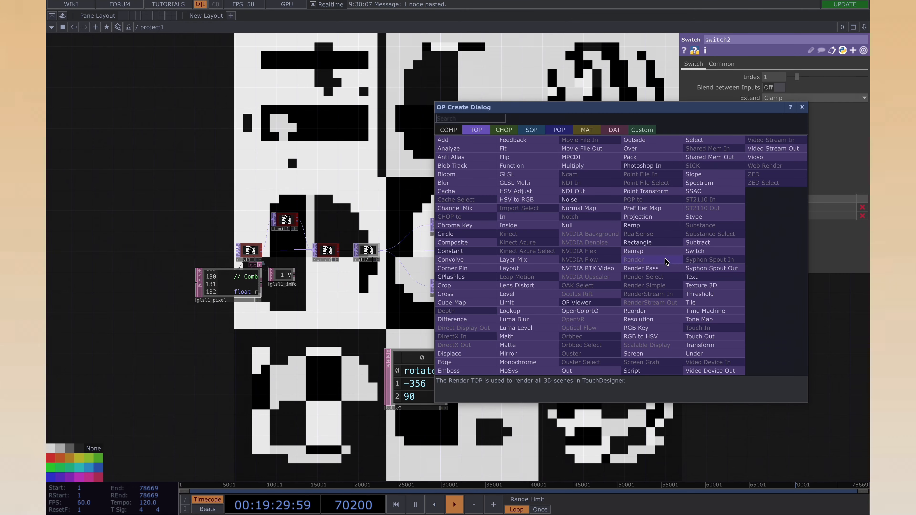
text(o)
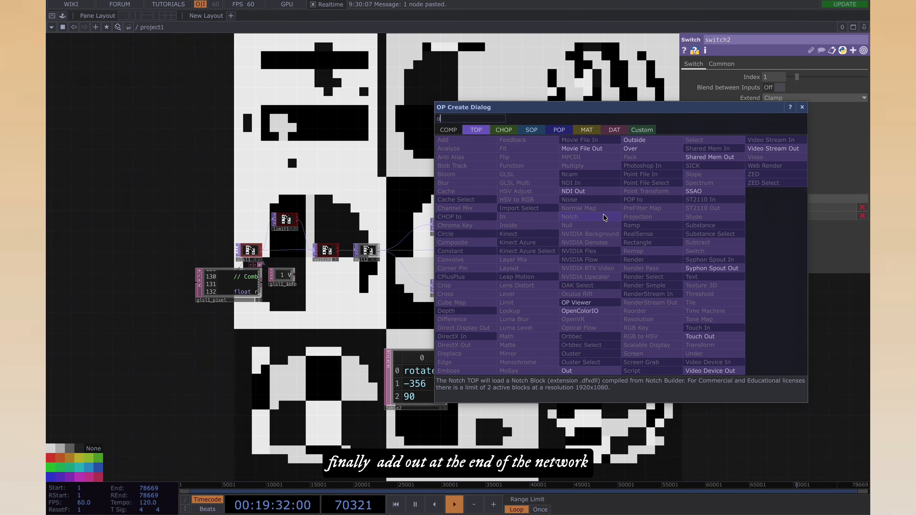
click(568, 371)
click(659, 248)
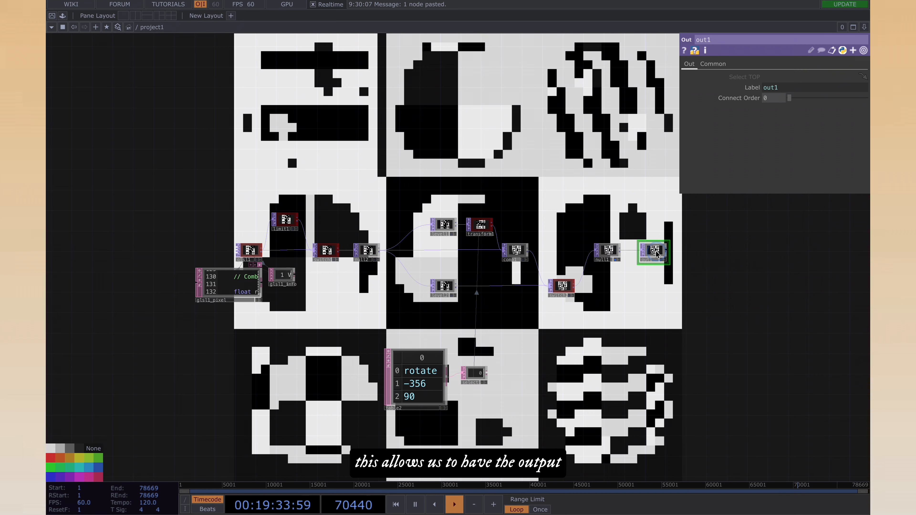
Collapse all network nodes except out1 into a Base component and place it close beside out1.
drag(619, 444, 152, 187)
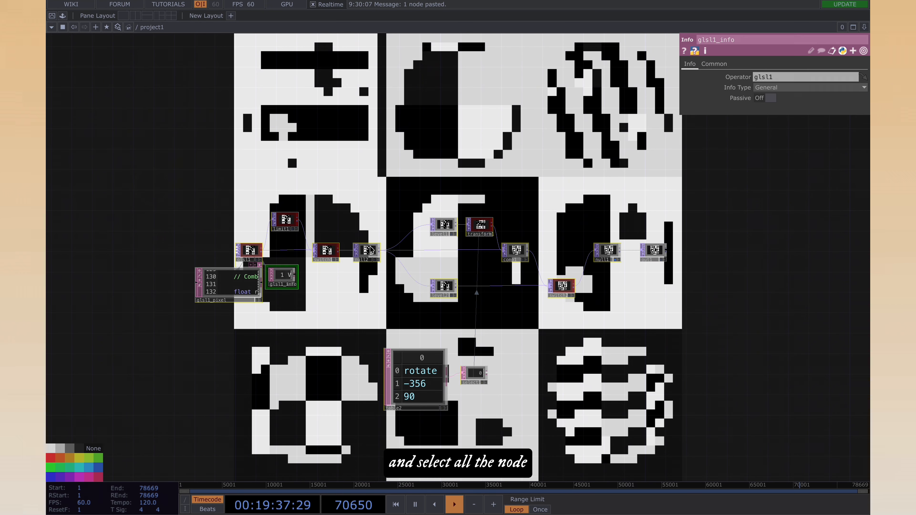
right_click(637, 314)
click(690, 456)
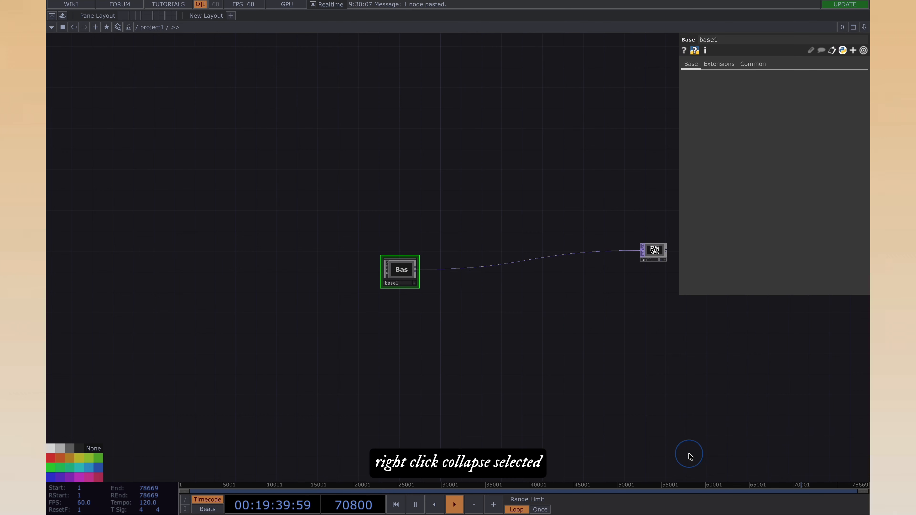
drag(629, 371, 554, 385)
drag(326, 279, 532, 260)
Rename the Base component to Generative_grid_pattern.
scroll(566, 282, up, 5)
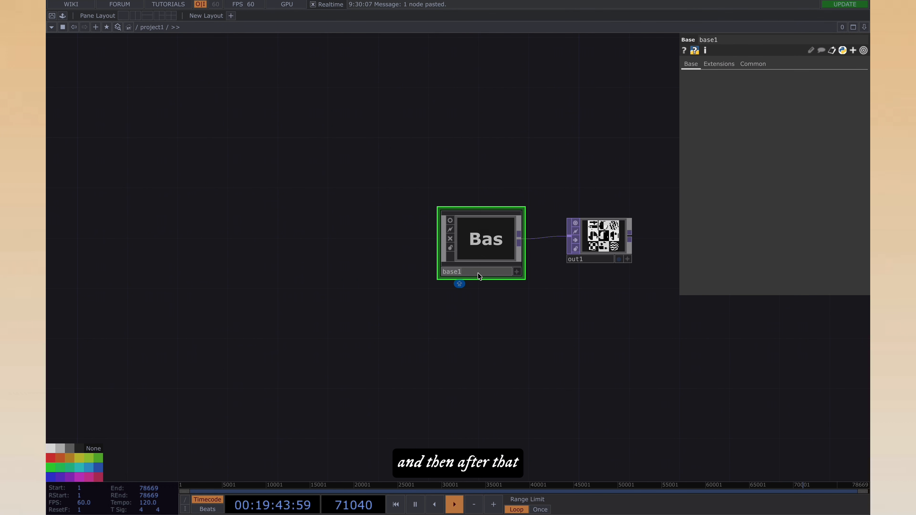
text(Generative_grid_pa)
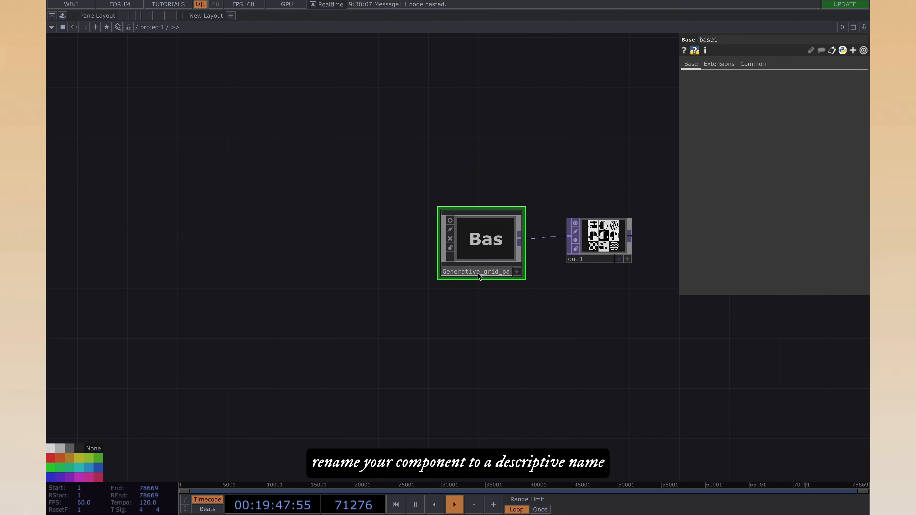
key(Return)
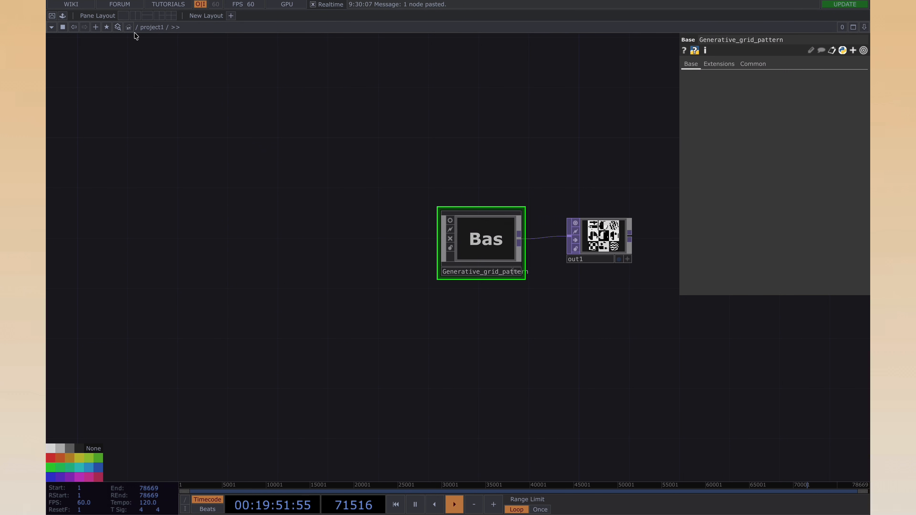
Split the workspace into two side-by-side network views and show the internal network of Generative_grid_pattern in the second one.
click(133, 16)
key(p)
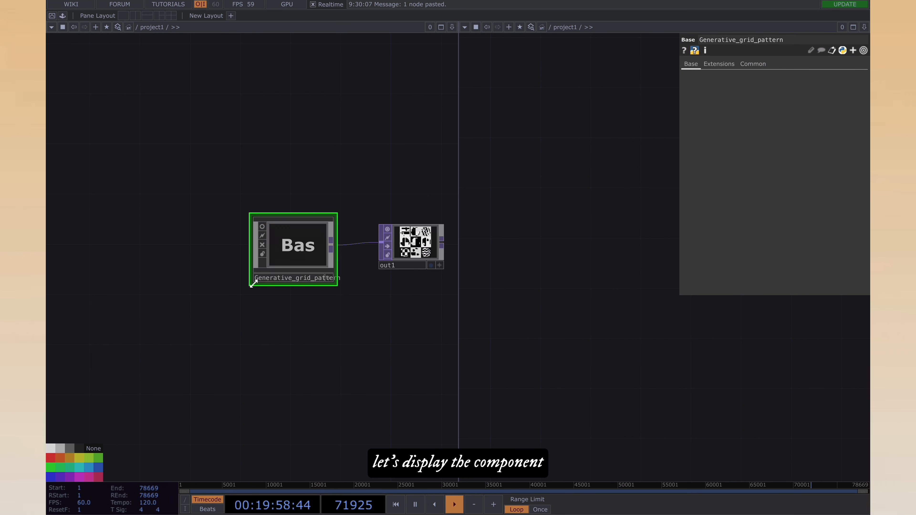
drag(250, 285, 223, 351)
key(p)
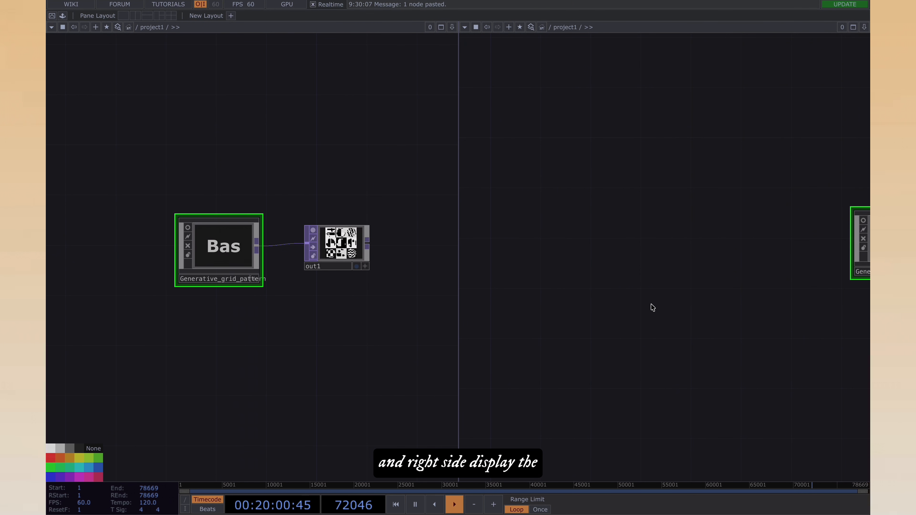
drag(610, 304, 517, 309)
drag(611, 336, 434, 361)
double_click(606, 281)
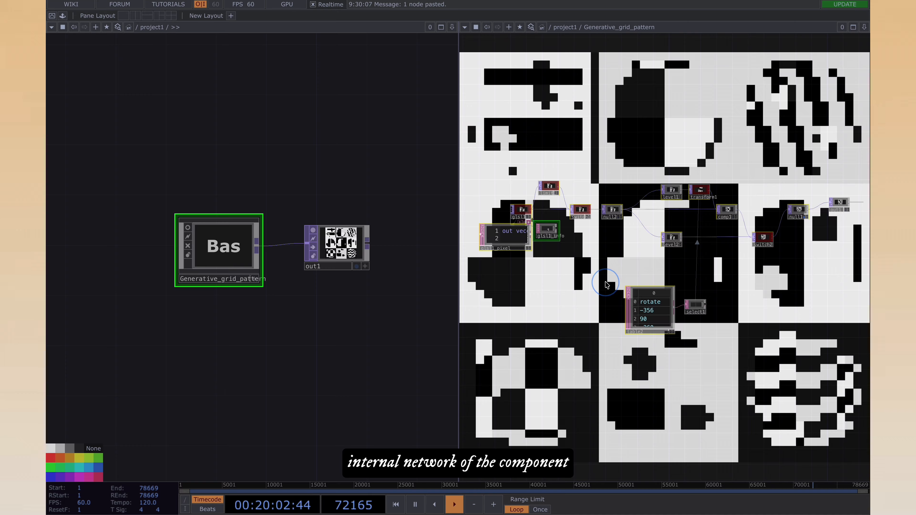
drag(582, 329, 576, 352)
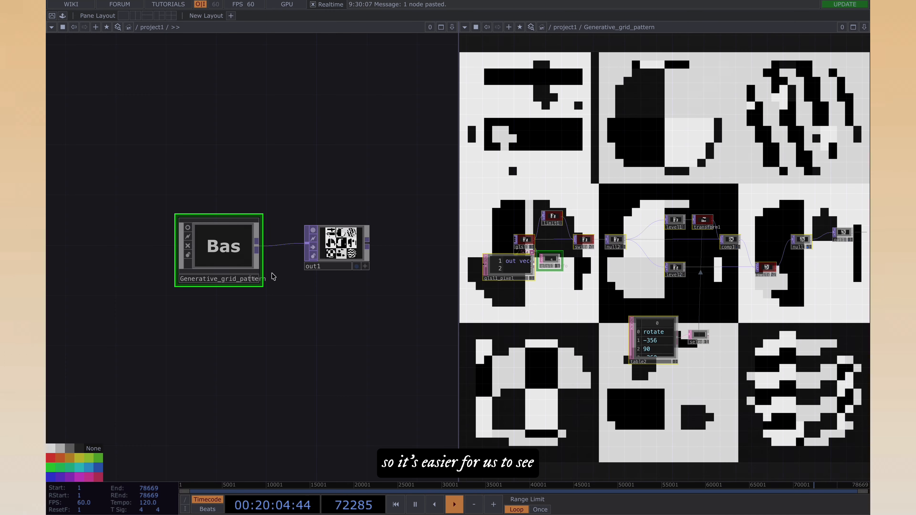
Open the Component Editor and a floating parameters window for Generative_grid_pattern and arrange them side by side.
right_click(222, 257)
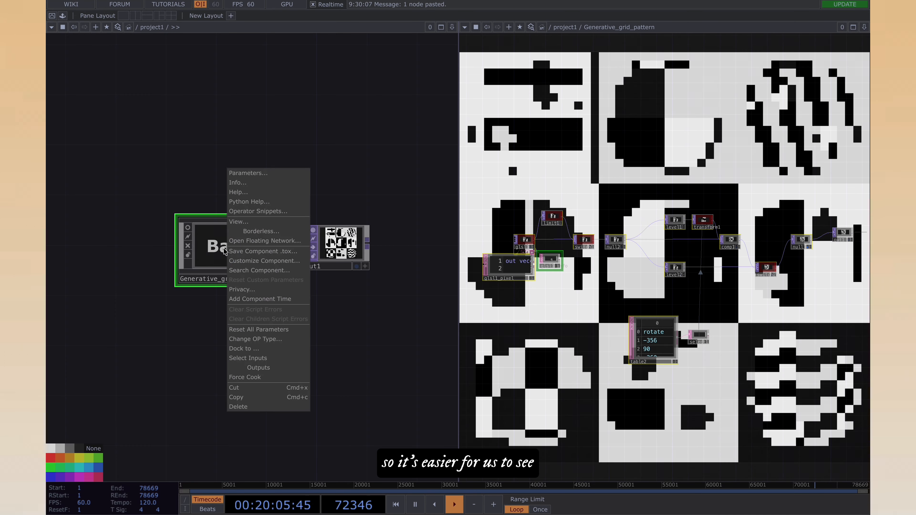
click(250, 261)
drag(262, 97, 177, 81)
drag(343, 330, 408, 328)
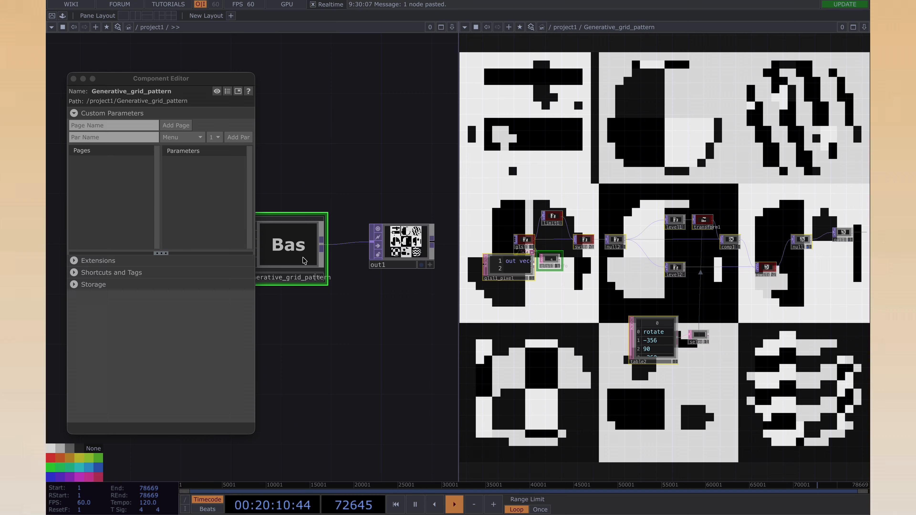
right_click(304, 260)
click(342, 186)
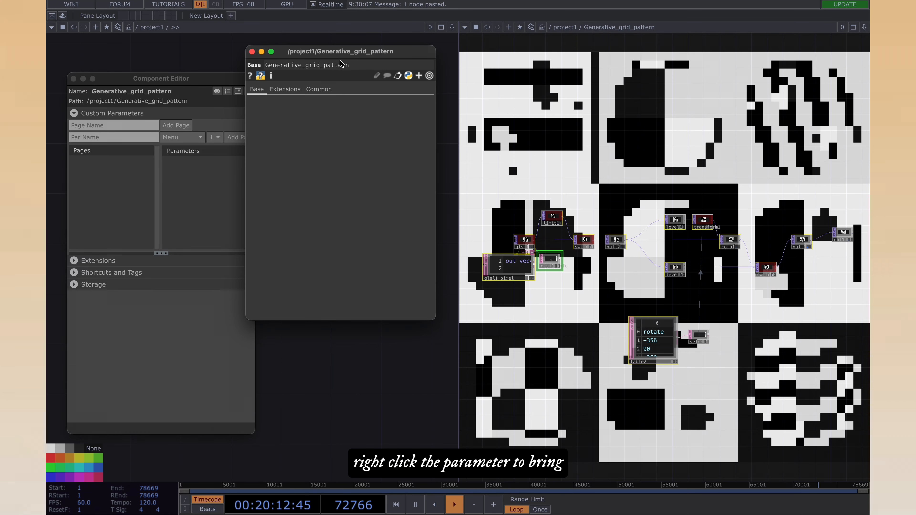
drag(351, 54, 378, 81)
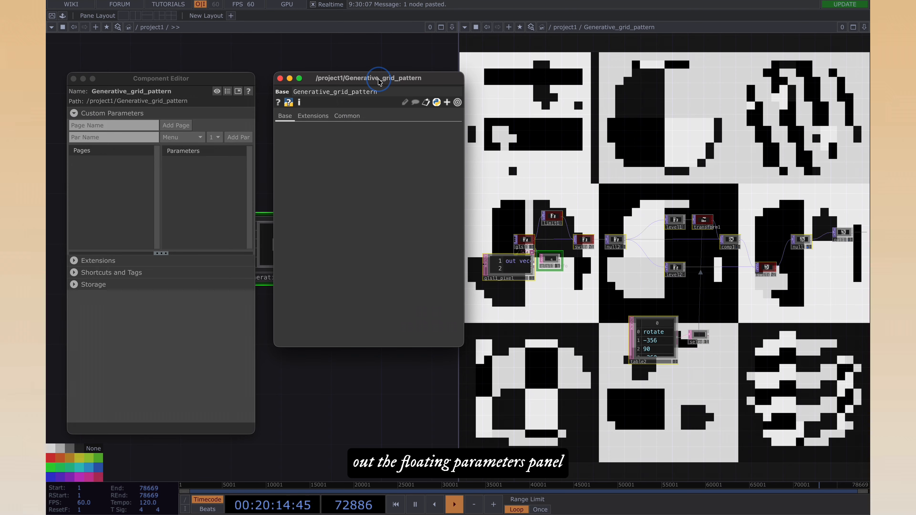
click(365, 435)
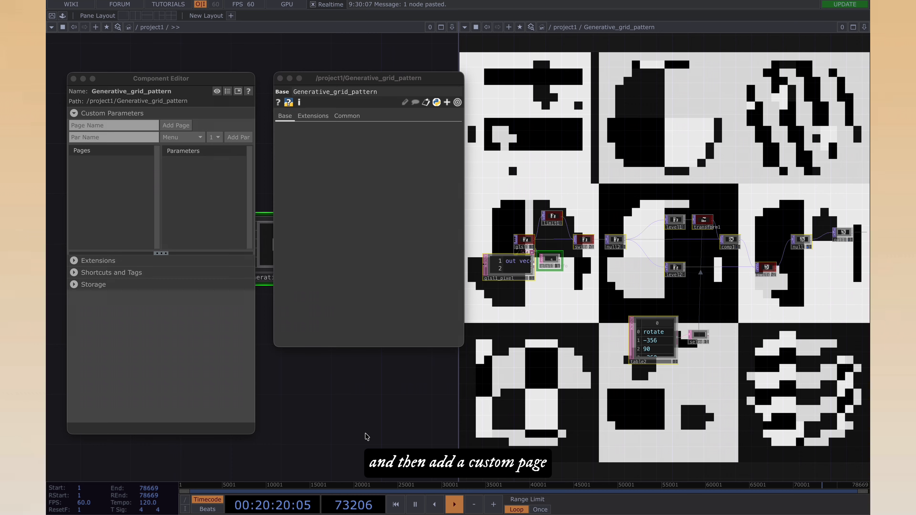
Add a custom parameter page named Custom to the component and show it in the floating parameters window.
click(127, 130)
text(Cust)
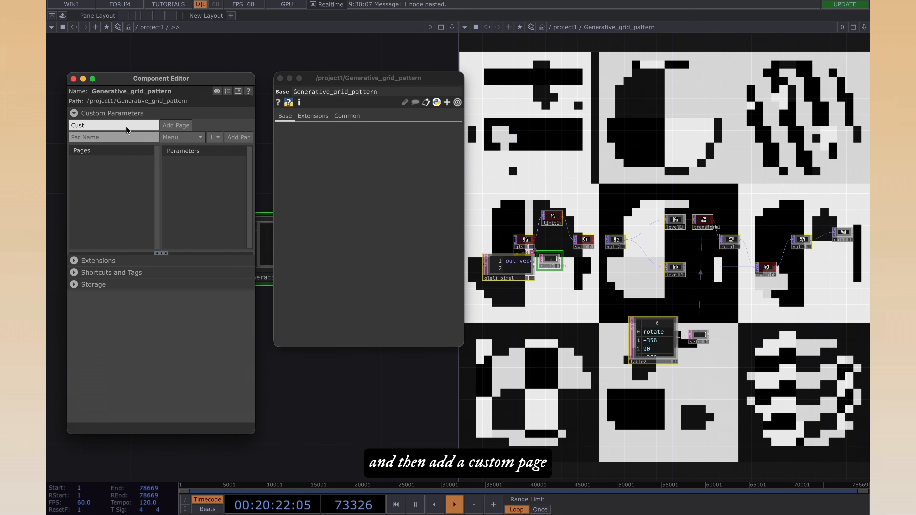
text(om)
key(Return)
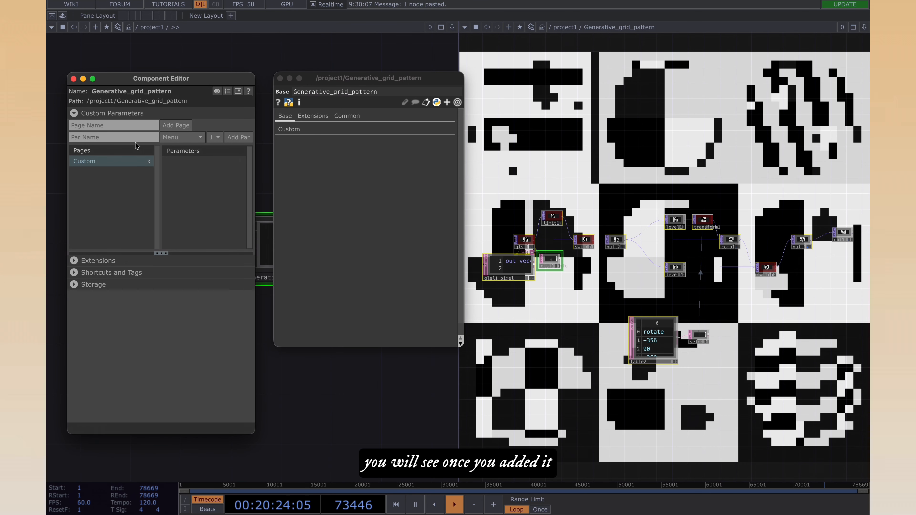
click(287, 130)
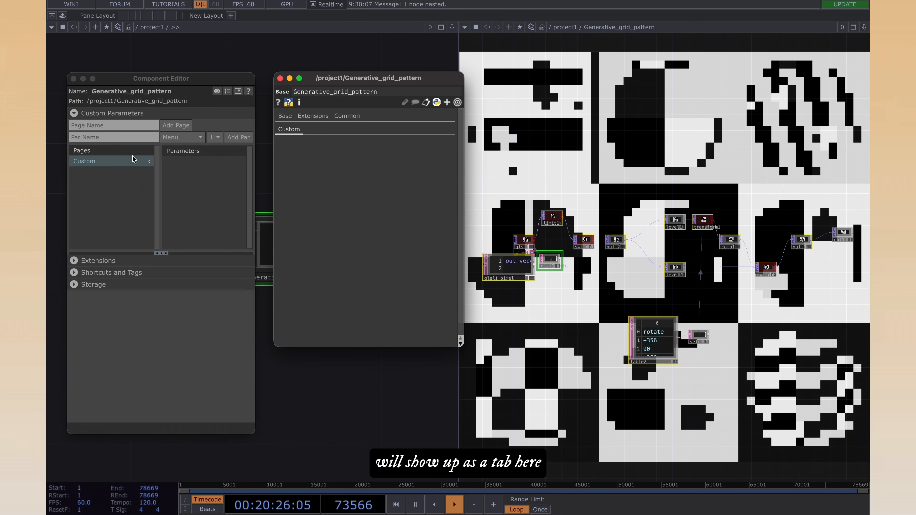
Add a parameter named Resolution of type WH to the Custom page.
click(127, 139)
click(183, 137)
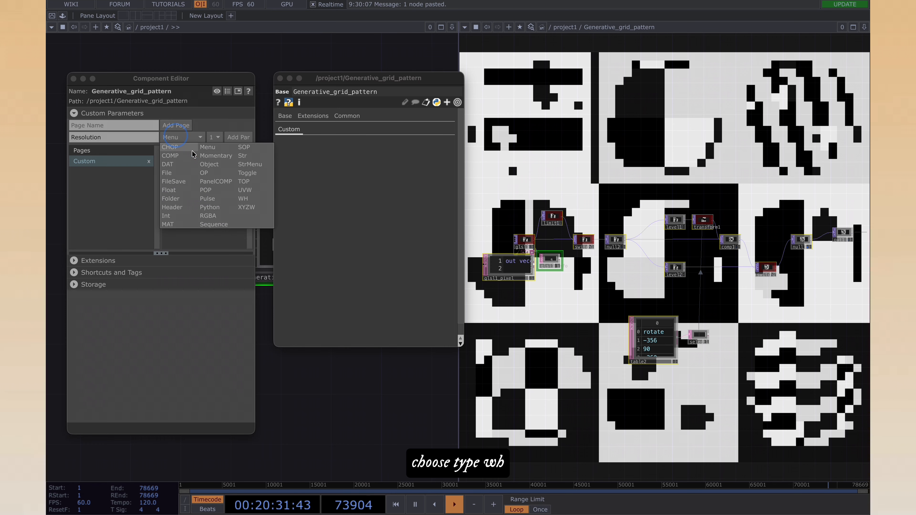
click(250, 200)
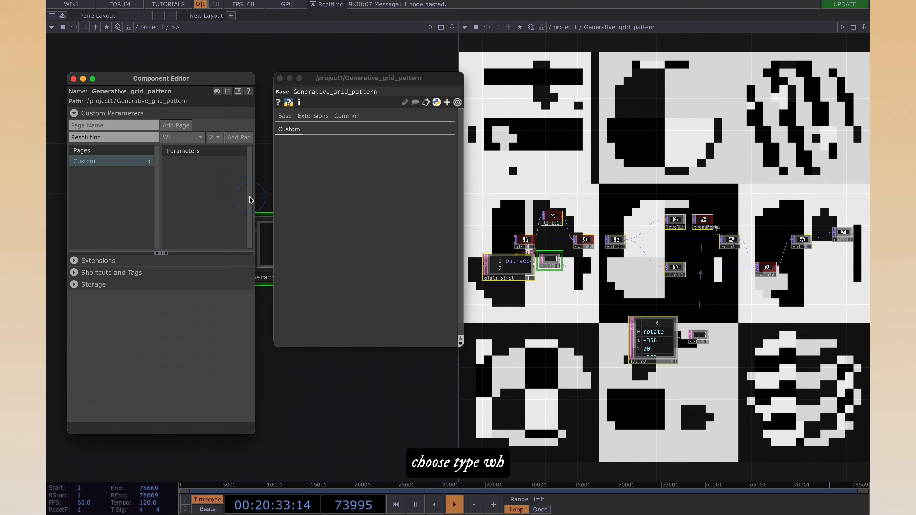
click(241, 138)
Set the Resolution parameter's default width and height to 1280 each.
click(102, 357)
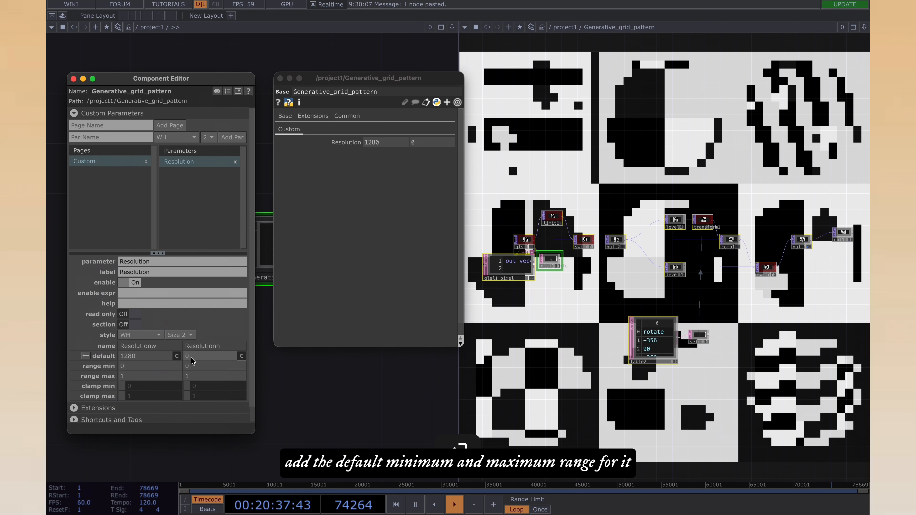
drag(198, 355, 144, 352)
text(1280)
key(Tab)
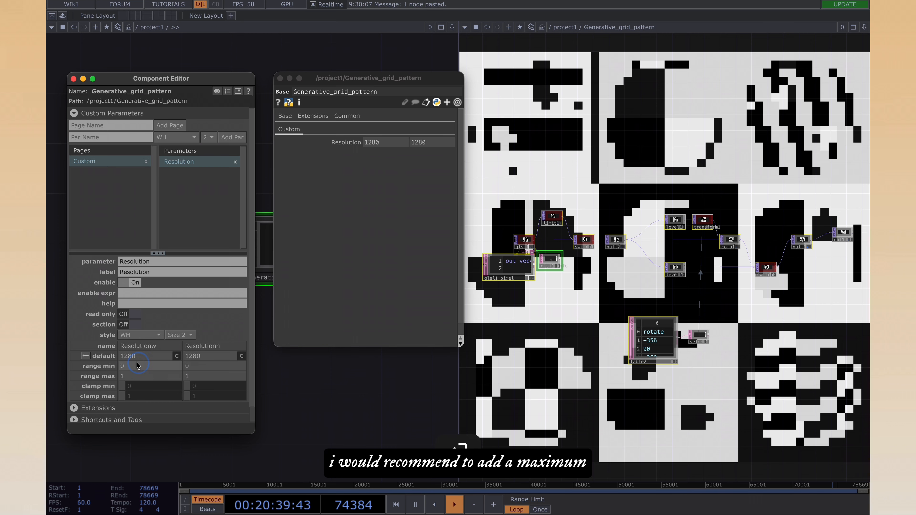
Set the Resolution parameter's range minimum to 256 and range maximum to 4000 for both width and height.
text(256)
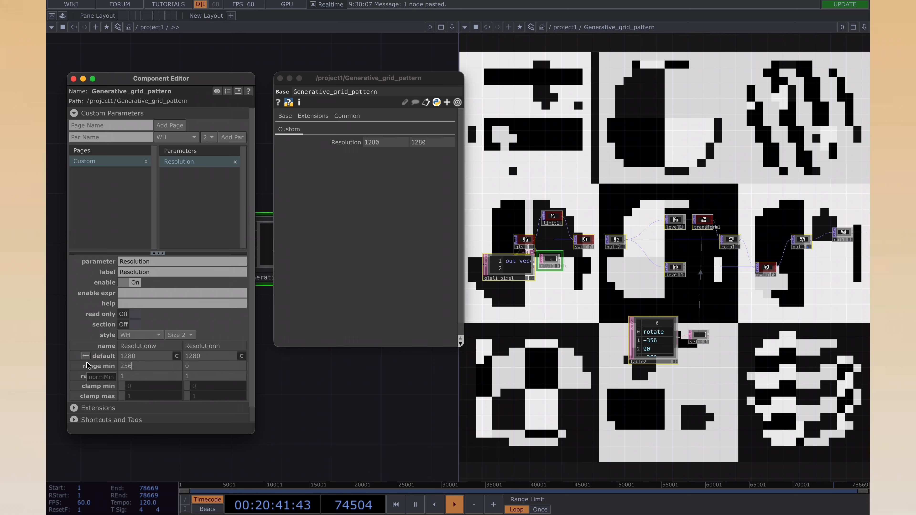
drag(133, 366, 109, 366)
key(super+c)
drag(215, 366, 156, 365)
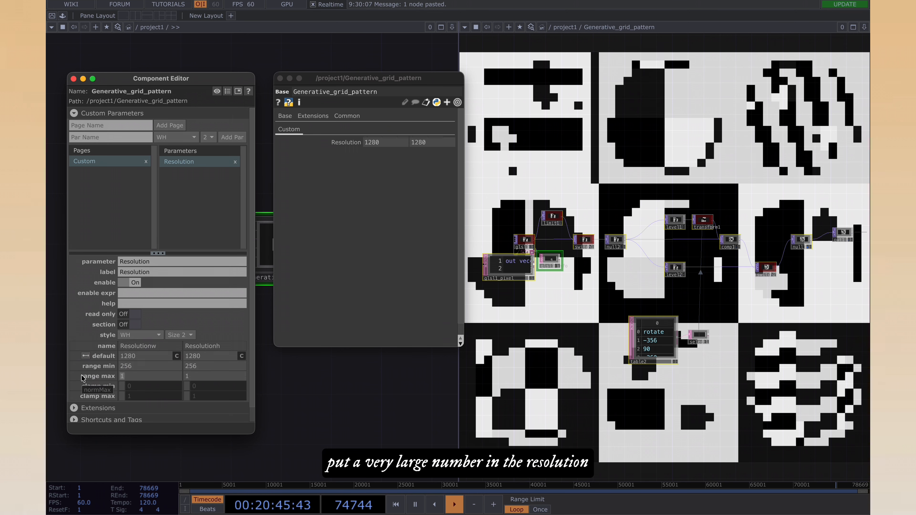
text(1)
key(BackSpace)
text(4000)
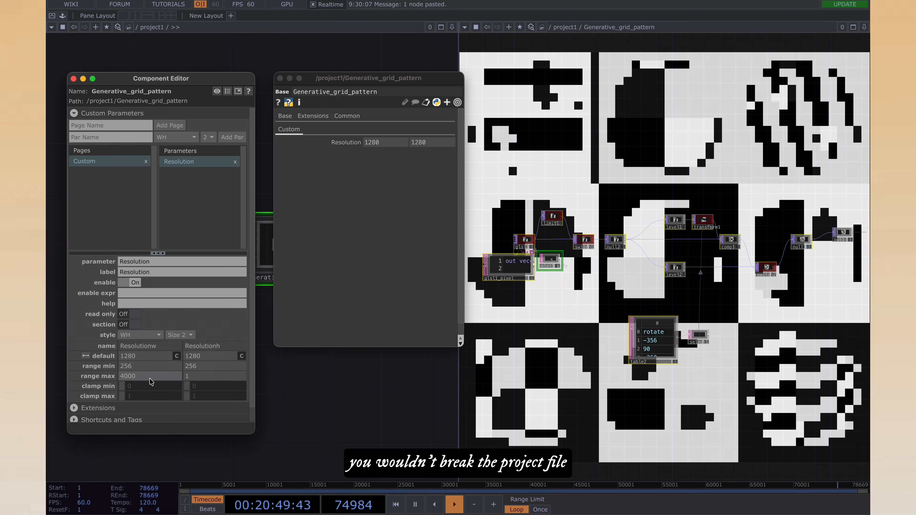
key(super+c)
key(Tab)
key(super+v)
click(284, 401)
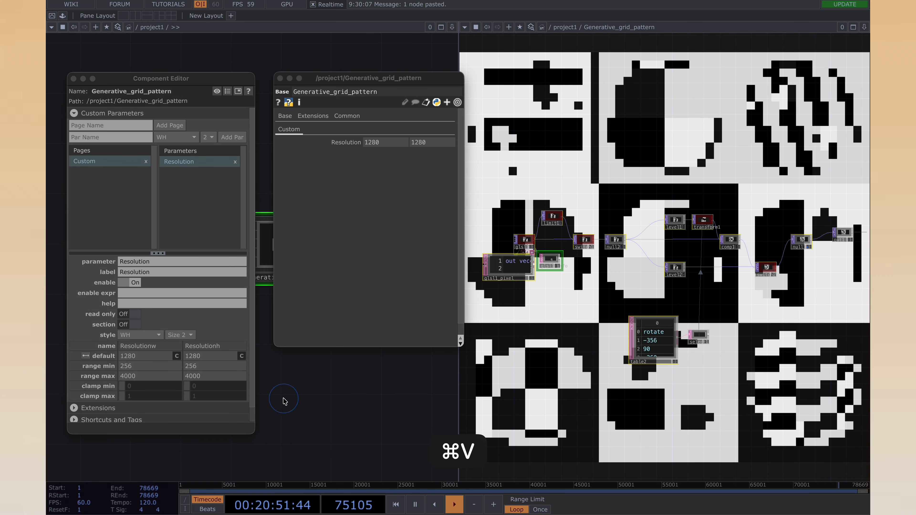
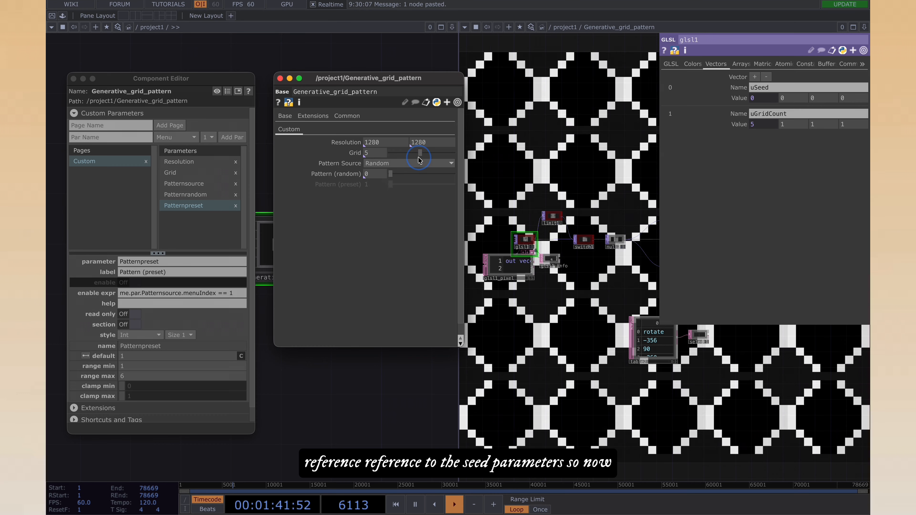
Try the custom parameters with Grid at 1, Pattern (random) at 1.55 and Pattern Source set to Preset.
drag(423, 160, 407, 176)
scroll(386, 230, down, 2)
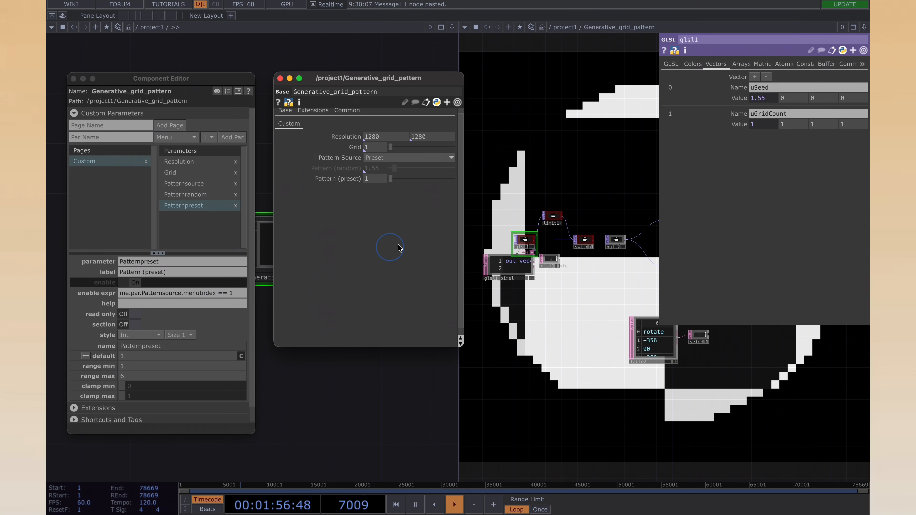
Bind the Start Row Index and End Row Index of select1 to the component's Pattern (preset) parameter.
drag(606, 442, 476, 435)
click(570, 331)
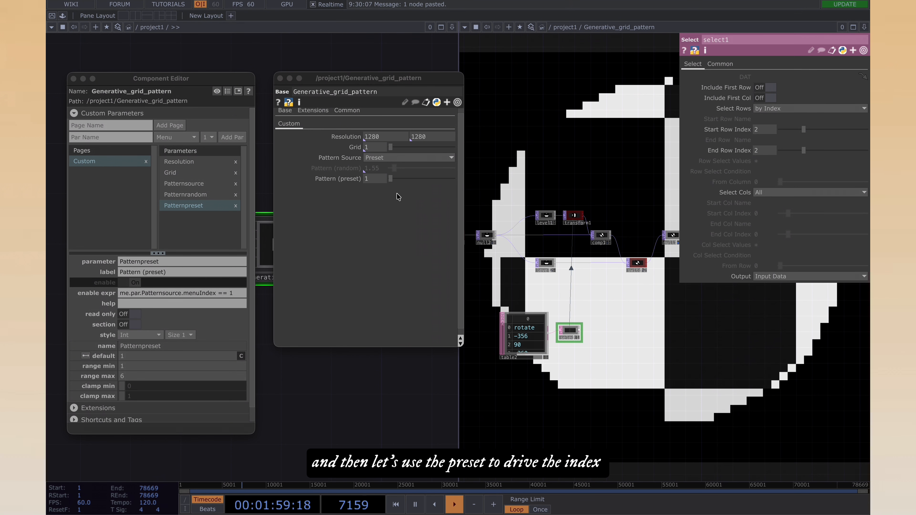
drag(338, 178, 764, 130)
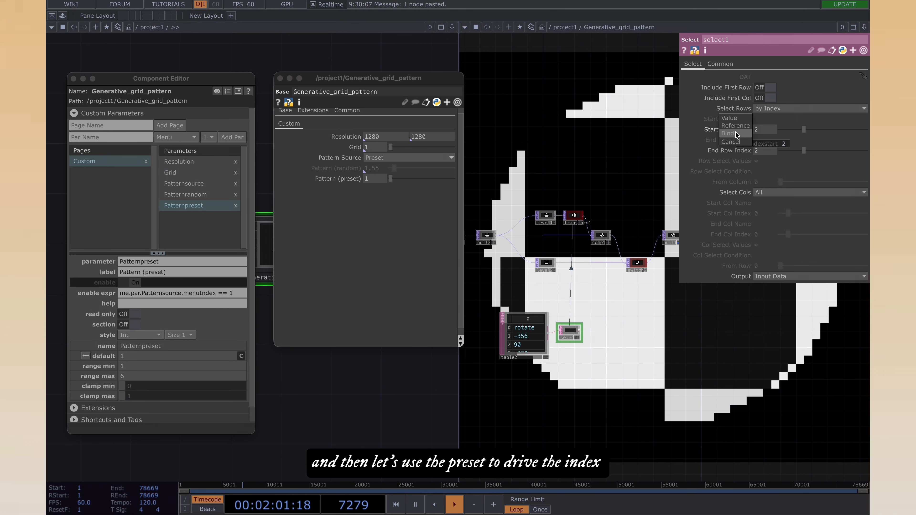
click(736, 134)
drag(338, 178, 738, 150)
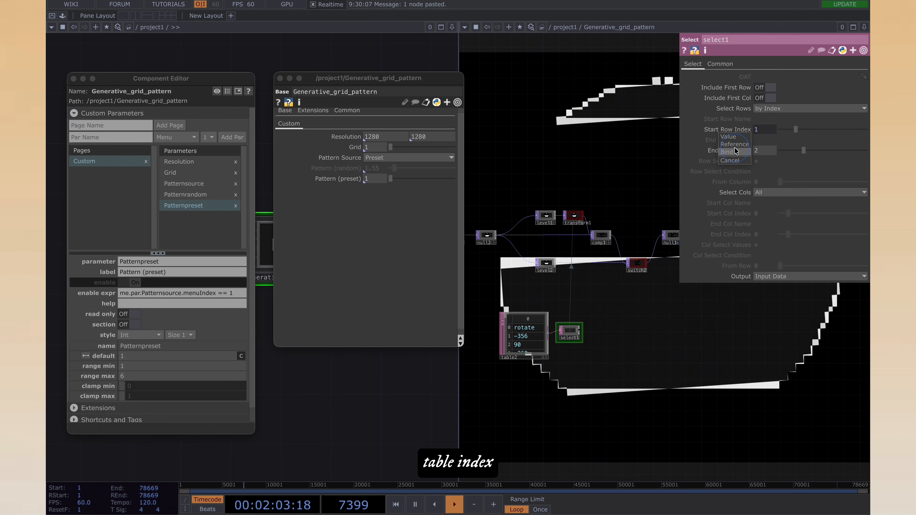
click(731, 156)
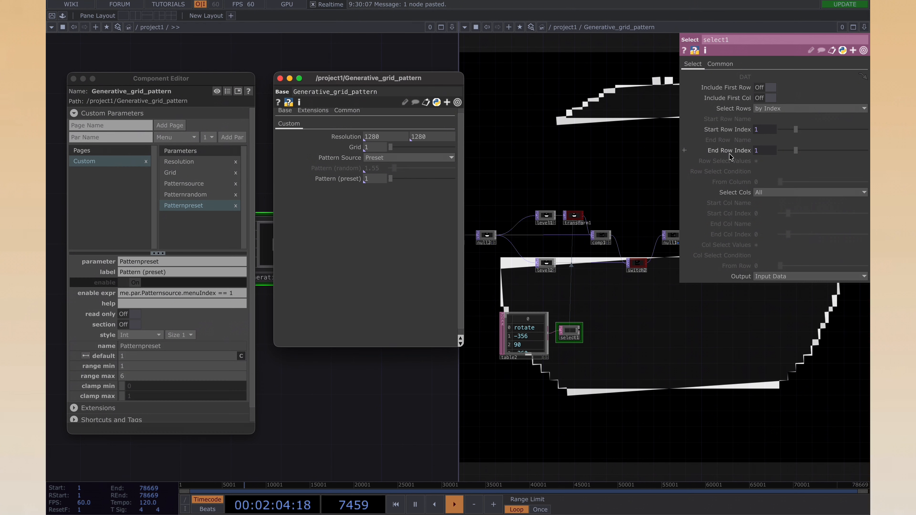
Try the Pattern Source parameter with Random and Preset, ending on Random.
click(406, 159)
click(377, 167)
click(397, 158)
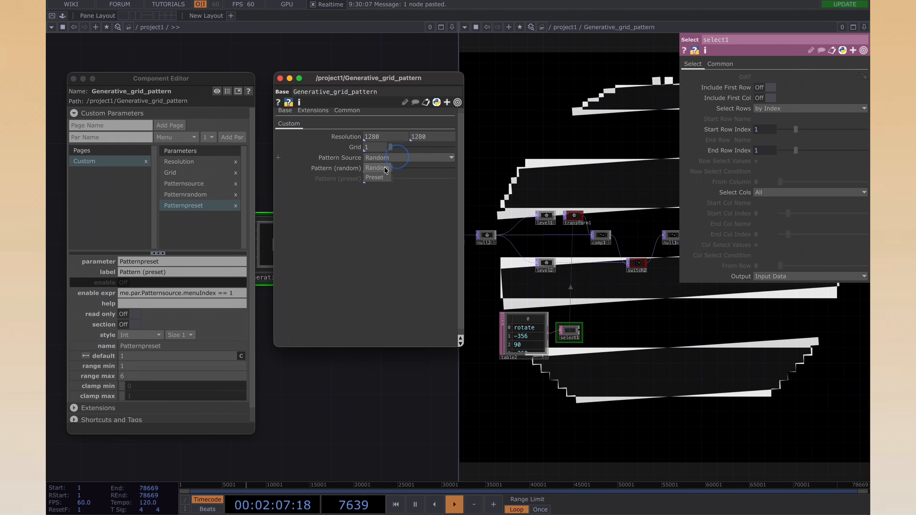
click(378, 178)
click(408, 157)
click(377, 167)
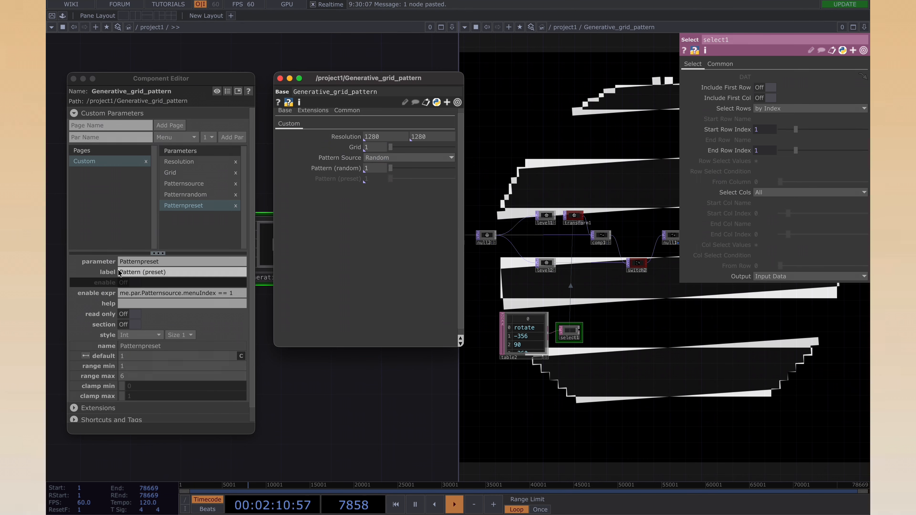
Set the range minimum of the Patternrandom custom parameter to 0.
click(184, 195)
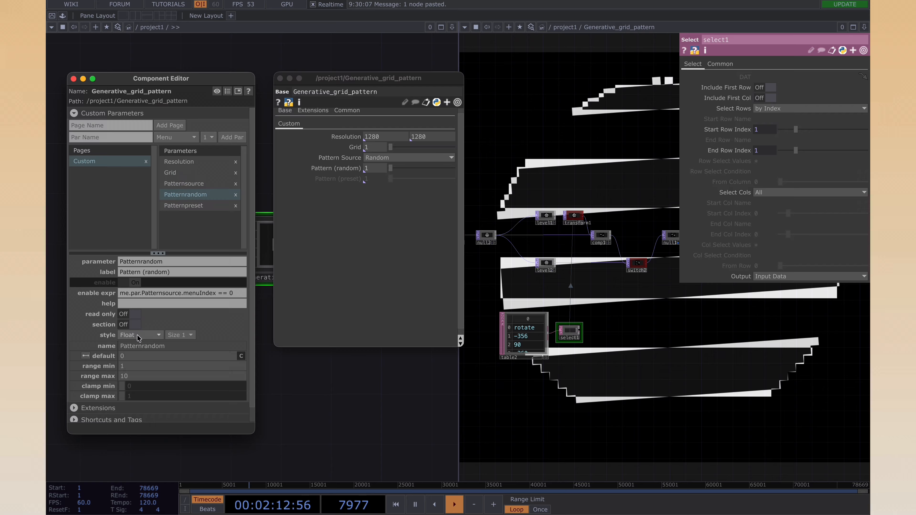
drag(126, 368, 99, 367)
click(220, 360)
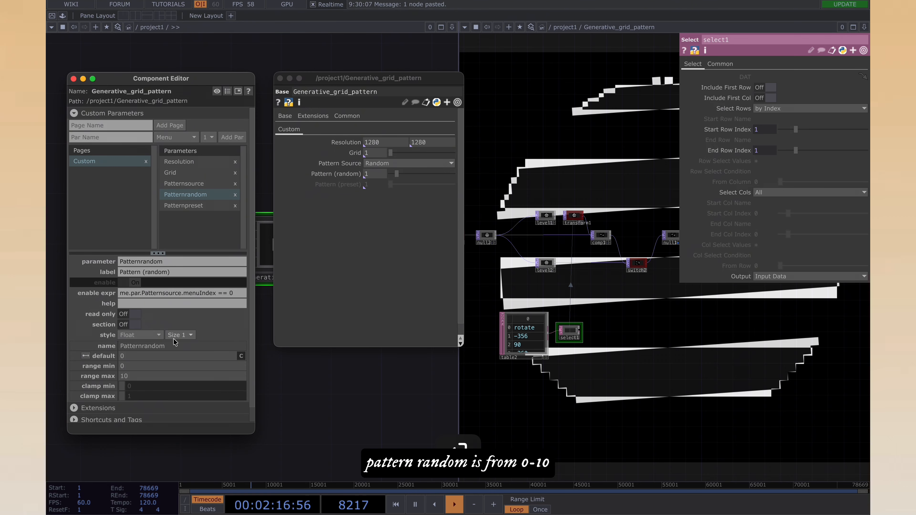
Try the custom parameters with Pattern (random) at 0, Pattern Source set to Preset and Pattern (preset) at 3.
drag(398, 174, 415, 184)
click(407, 164)
click(385, 185)
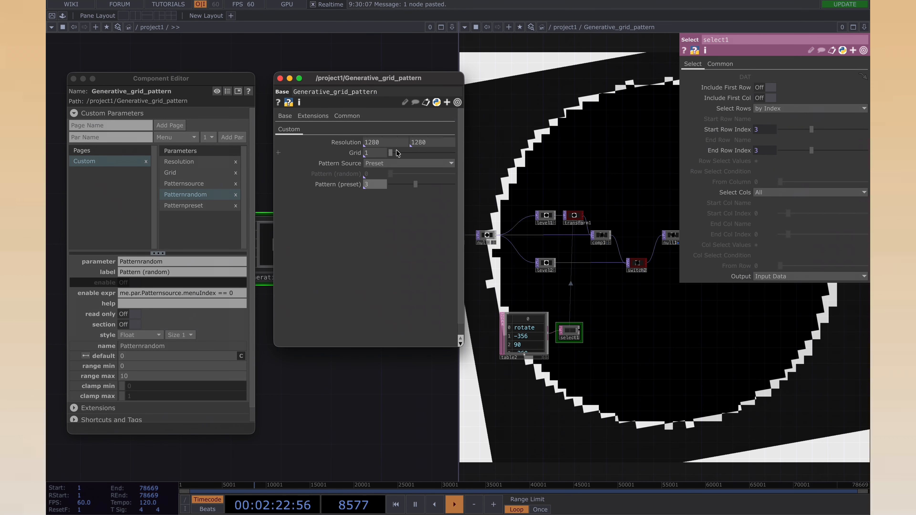
Set Grid to 5 and Pattern (preset) to 1 on the component's Custom page.
click(363, 154)
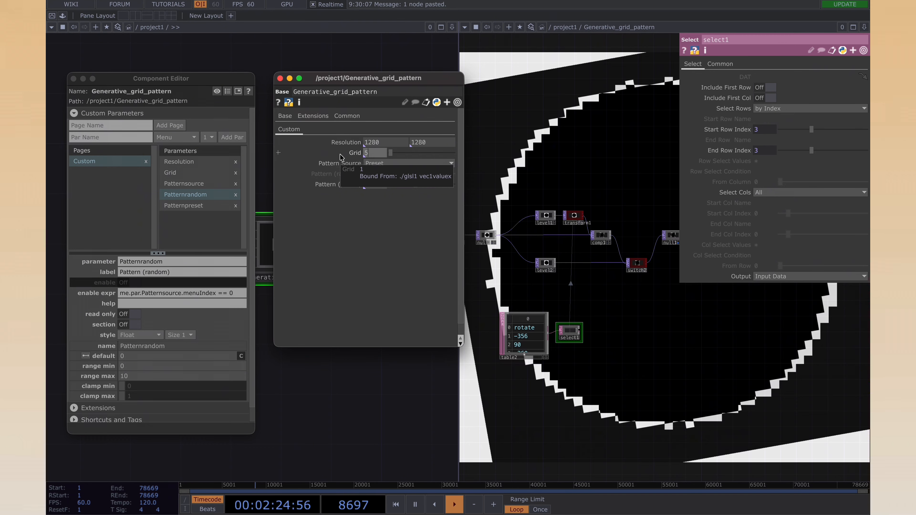
text(5)
key(Return)
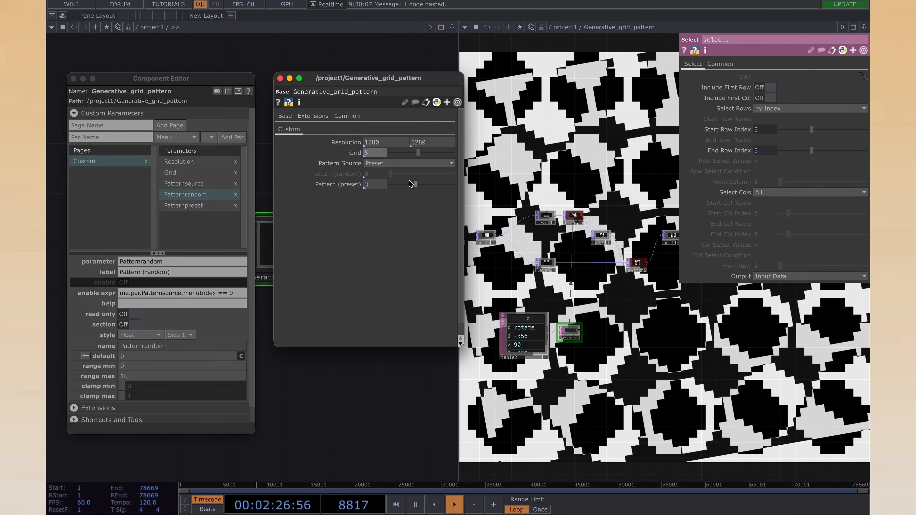
drag(411, 184, 385, 188)
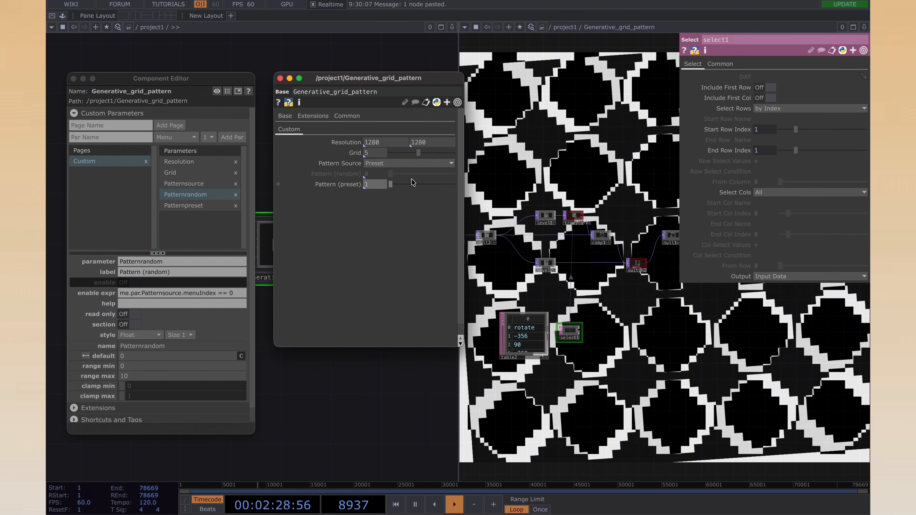
Add limit1's Position Step to the component's Custom page as a new parameter bound as reference.
click(380, 240)
drag(580, 295, 610, 311)
drag(539, 303, 641, 319)
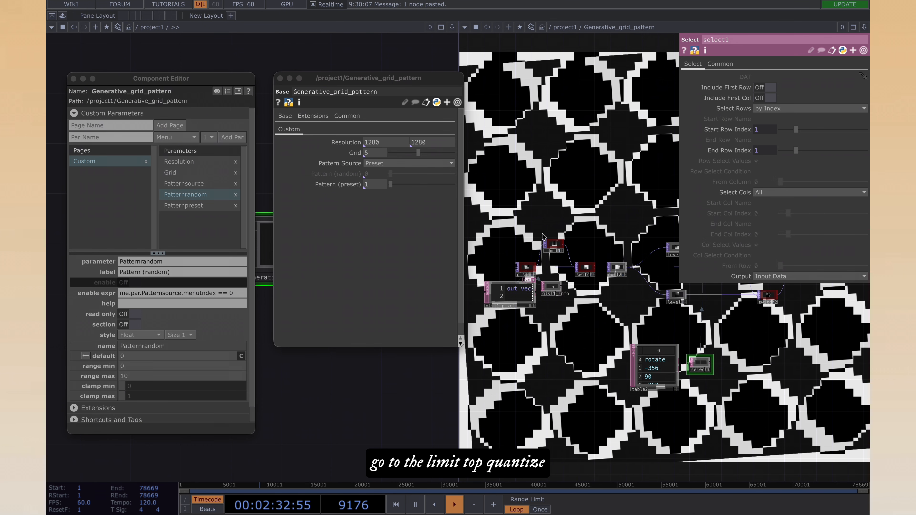
click(554, 244)
drag(742, 124, 231, 216)
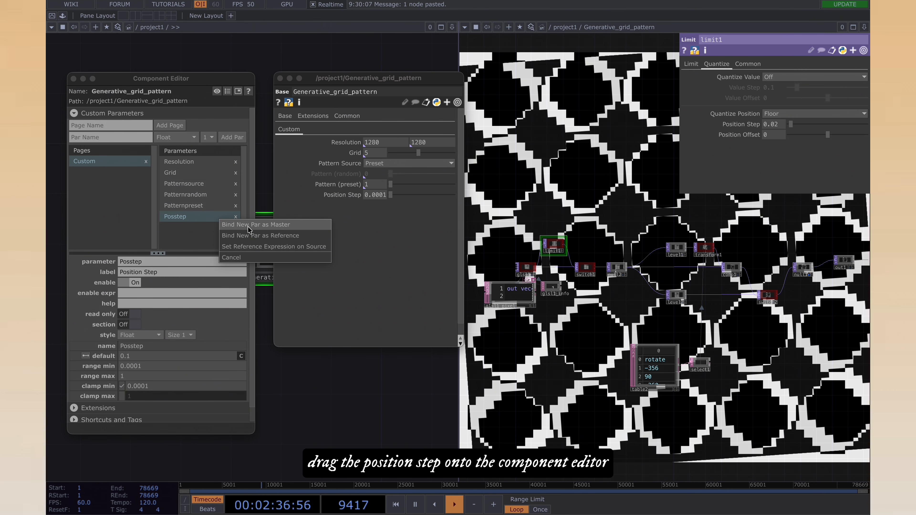
click(250, 239)
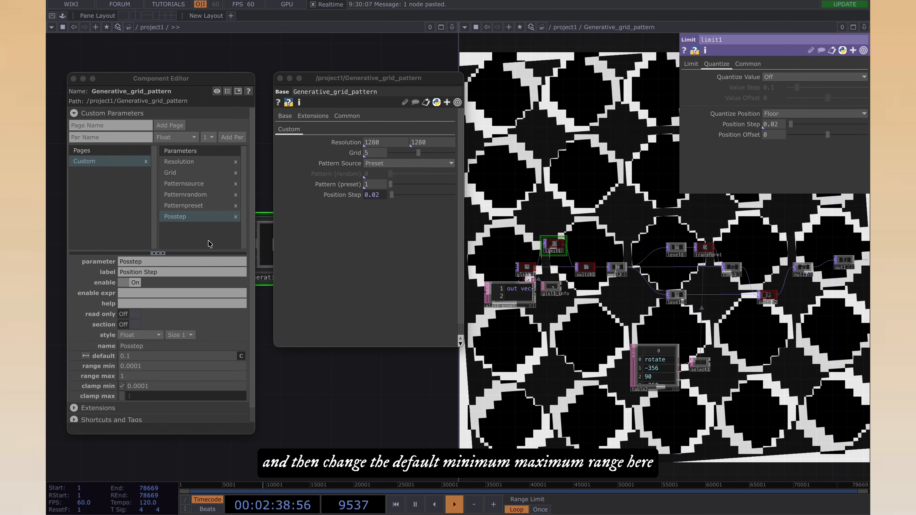
Set the Posstep parameter's default and range minimum to 0.005 and range maximum to 0.02, and lower its value to 0.005.
click(127, 357)
key(BackSpace)
text(05)
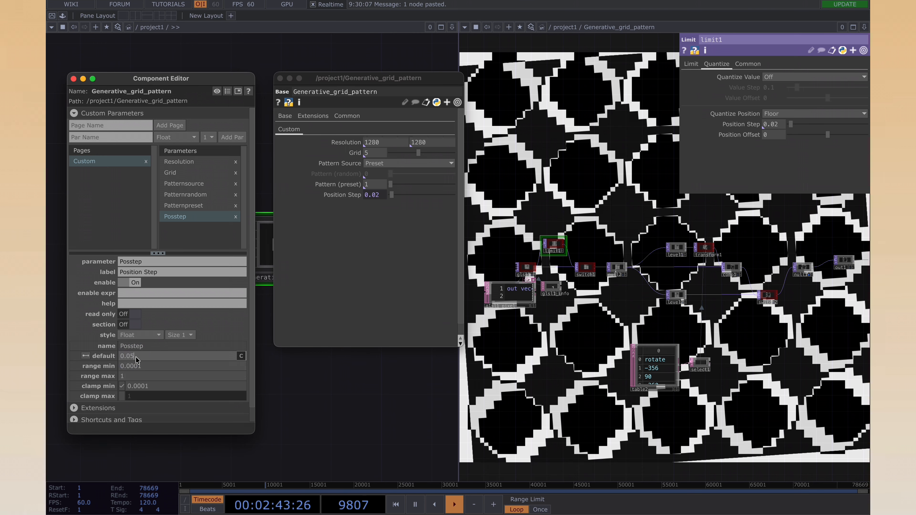
key(BackSpace)
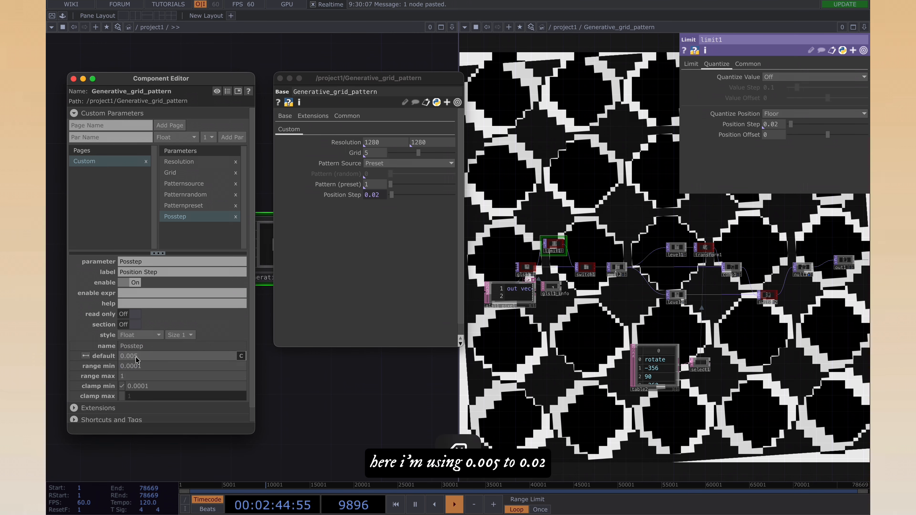
text(05)
key(Tab)
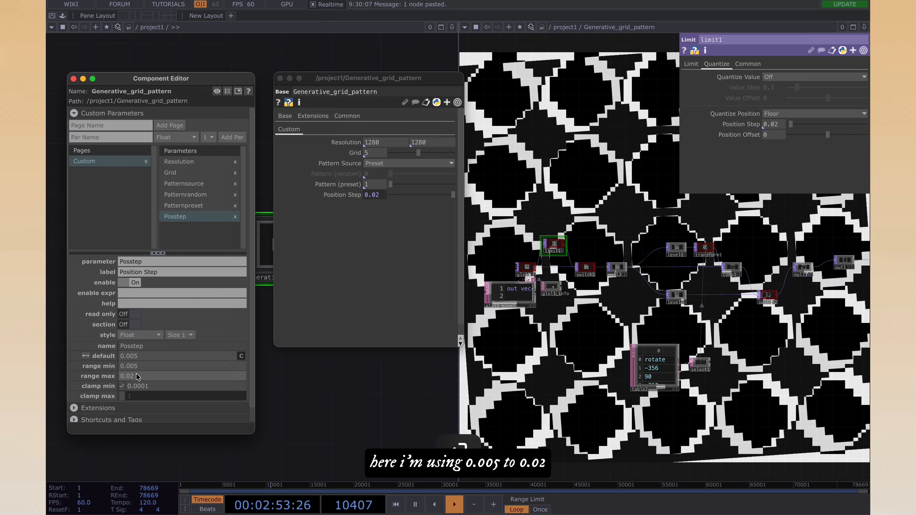
drag(451, 195, 335, 199)
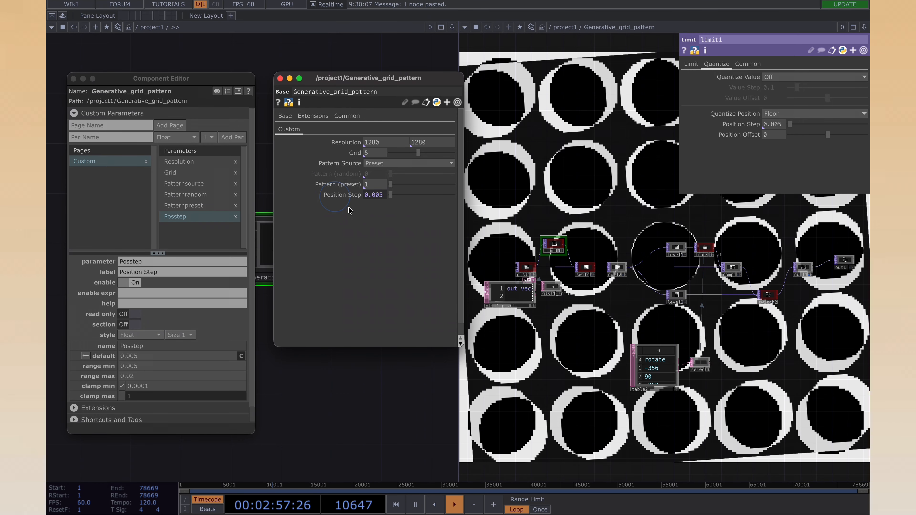
Change the Posstep parameter's label to Pixel Variation and try its slider at the 0.005 minimum.
click(169, 272)
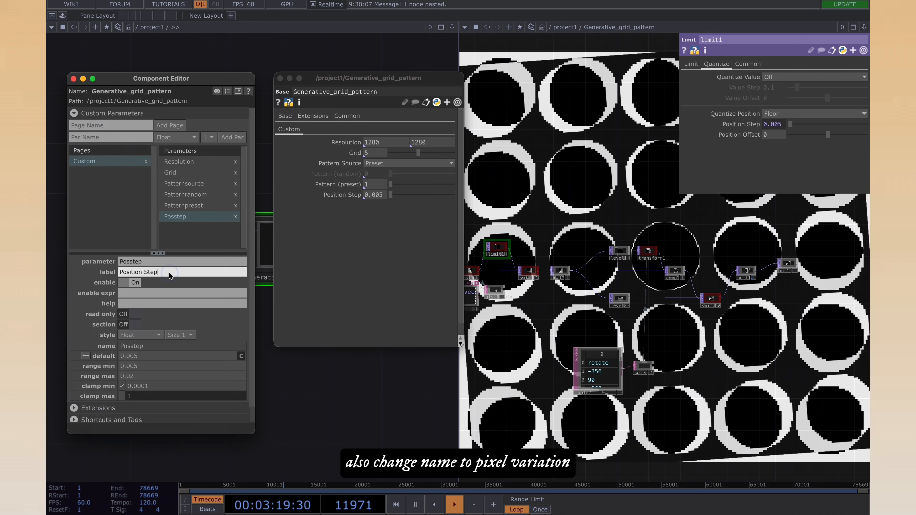
drag(169, 273, 92, 276)
text(Pixel Variation)
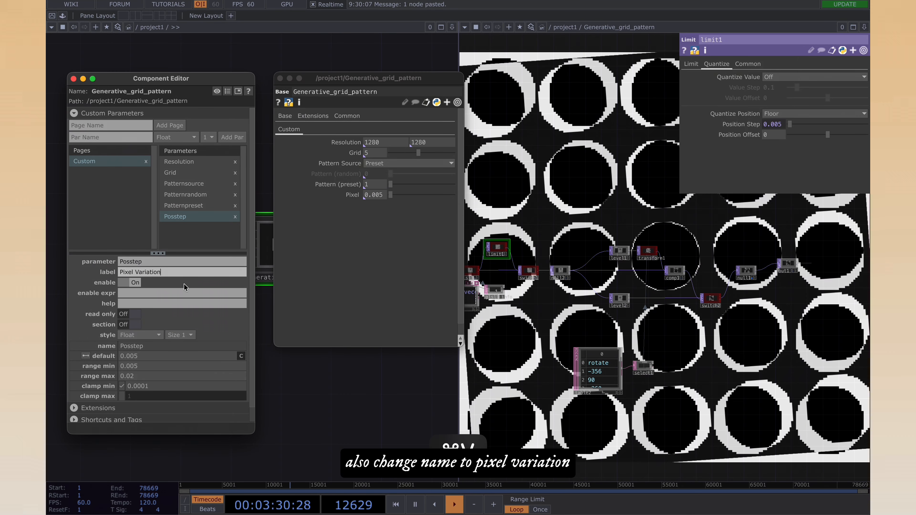
click(194, 285)
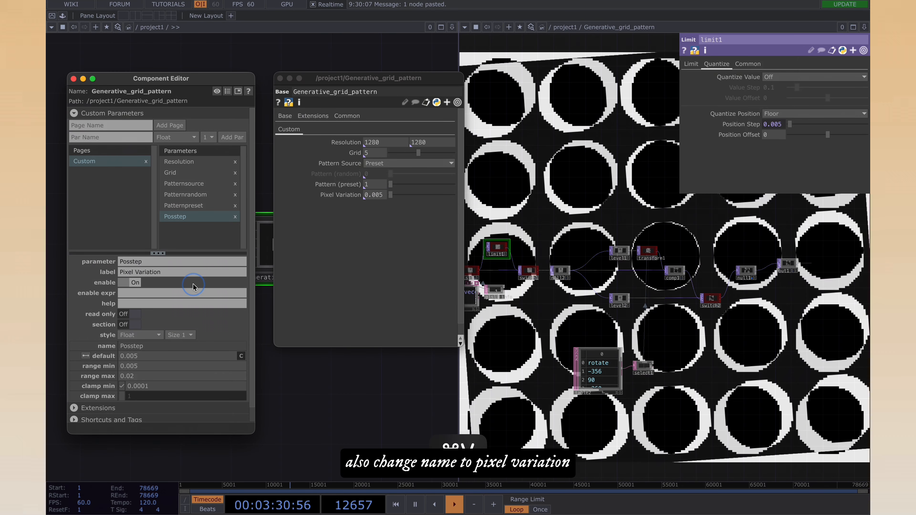
drag(390, 195, 350, 199)
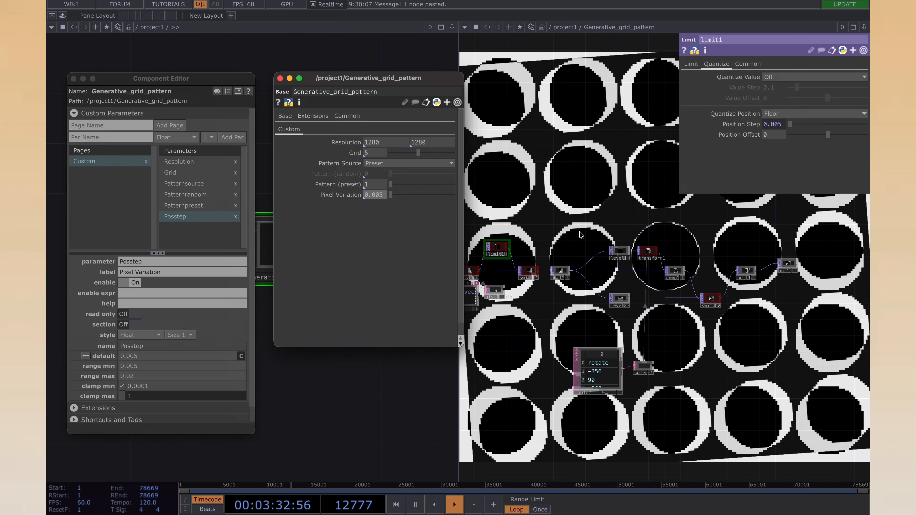
Add a parameter named Pixelation of type Toggle to the Custom page.
drag(545, 251, 581, 248)
click(128, 137)
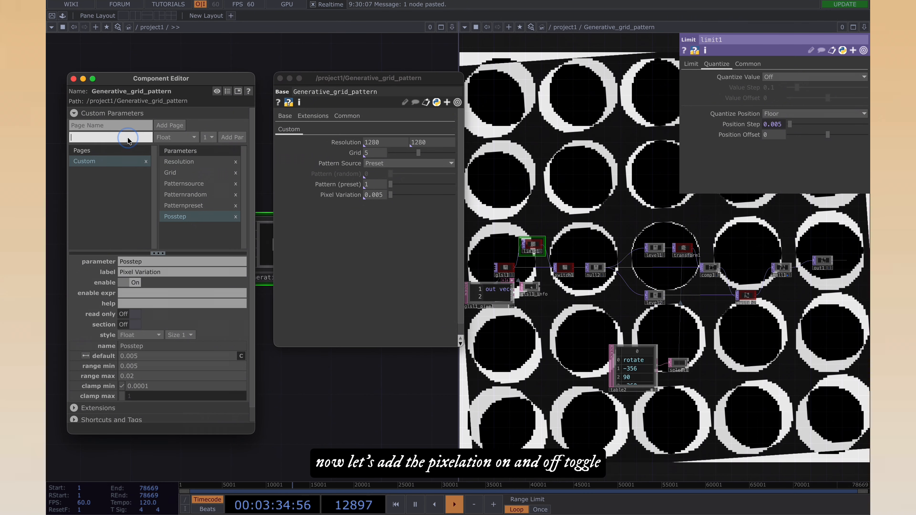
text(Pixelation)
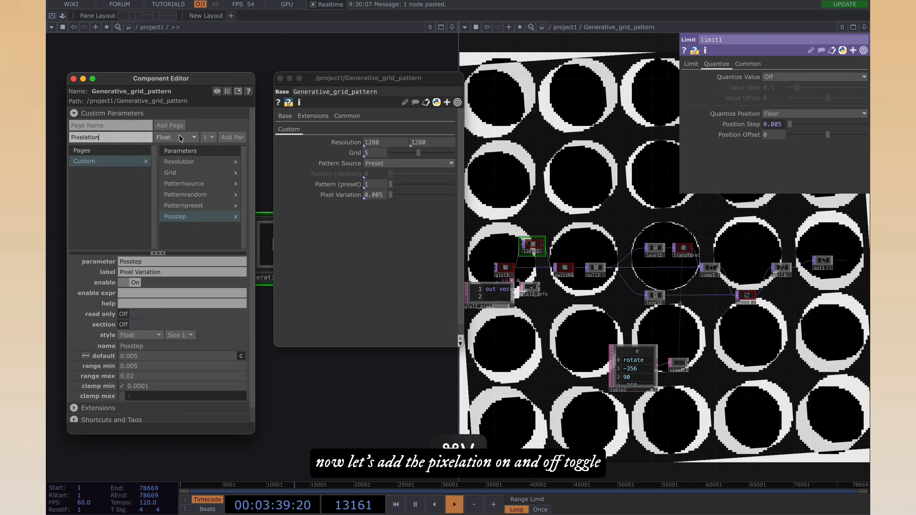
click(177, 137)
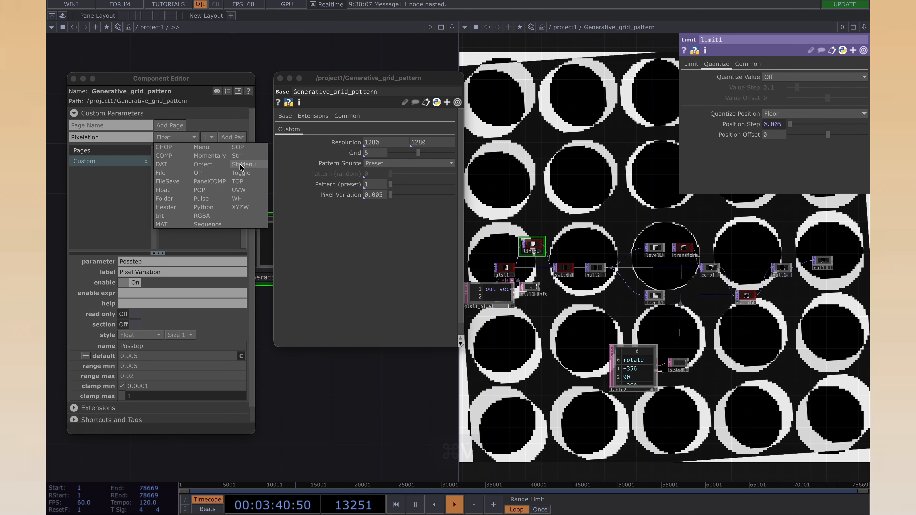
click(240, 173)
click(226, 139)
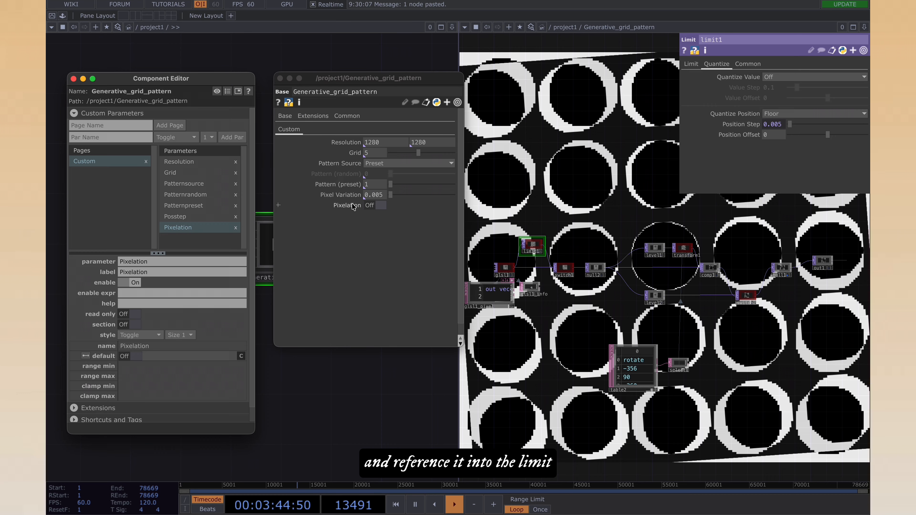
Bind switch1's Index to the Pixelation parameter and turn Pixelation on.
drag(347, 206, 732, 65)
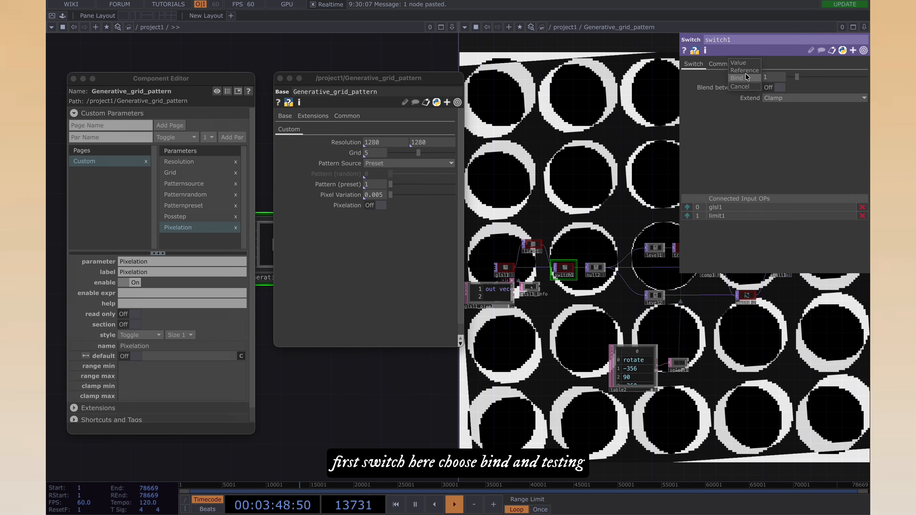
click(745, 77)
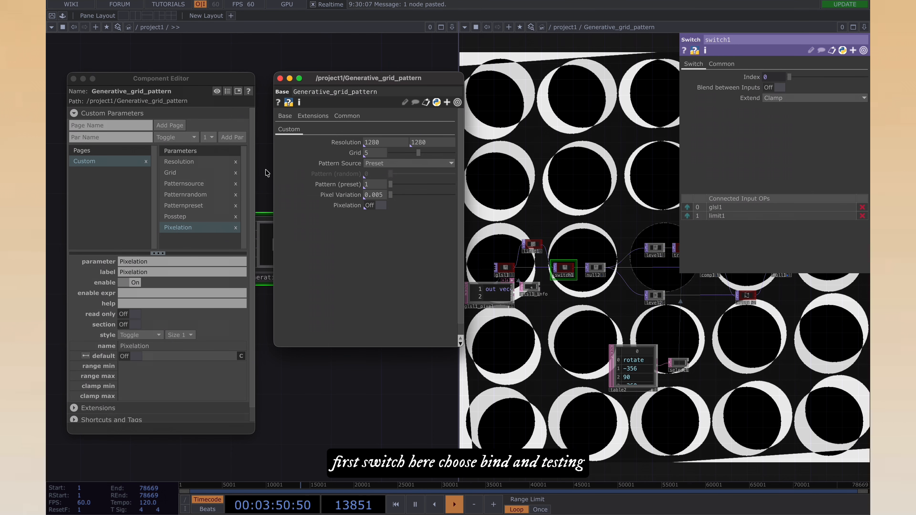
click(376, 205)
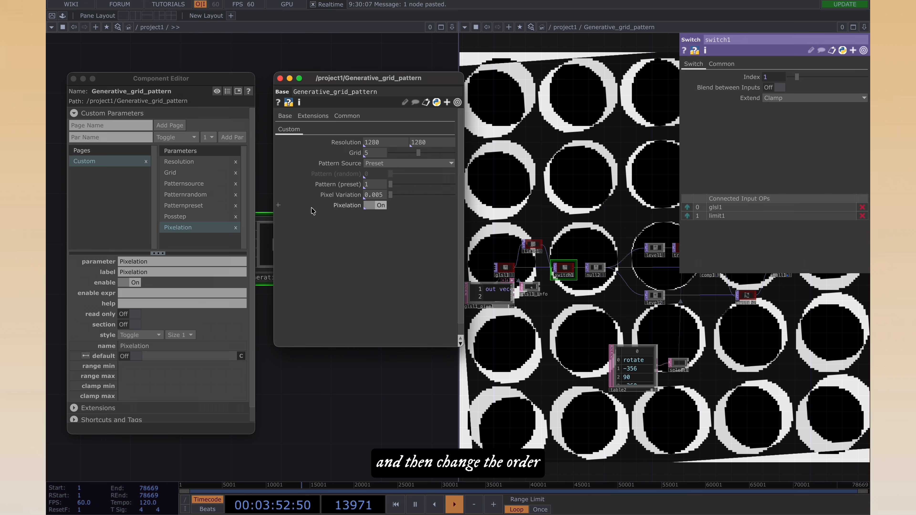
Move Pixelation above Posstep in the parameter list and change the Grid parameter's label to "Grid using slider".
drag(194, 230, 190, 213)
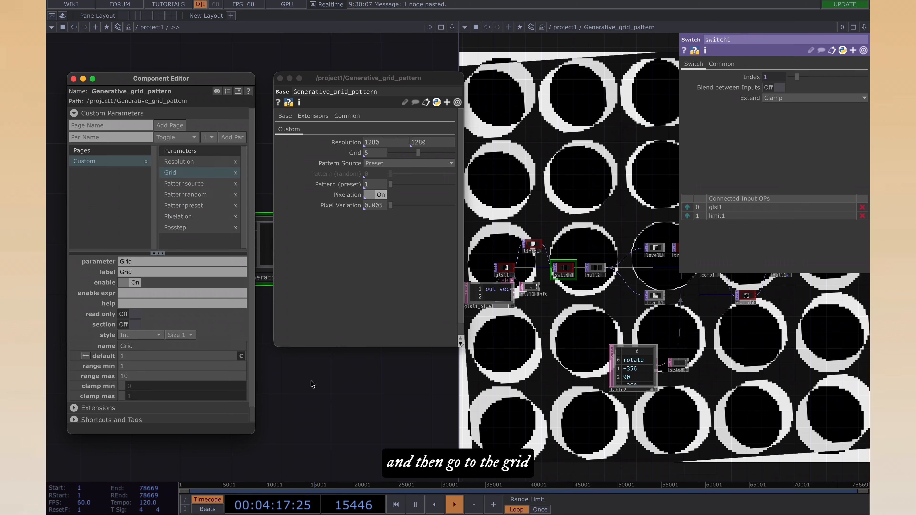
click(312, 383)
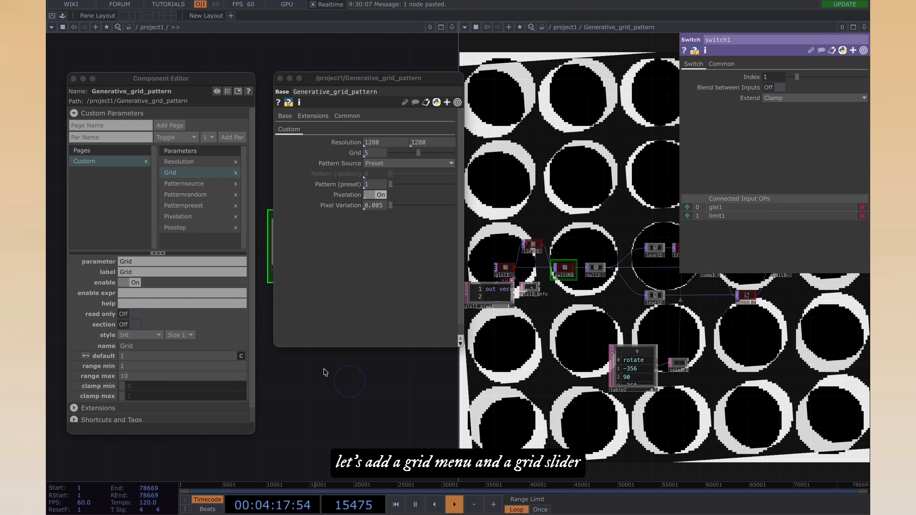
click(163, 271)
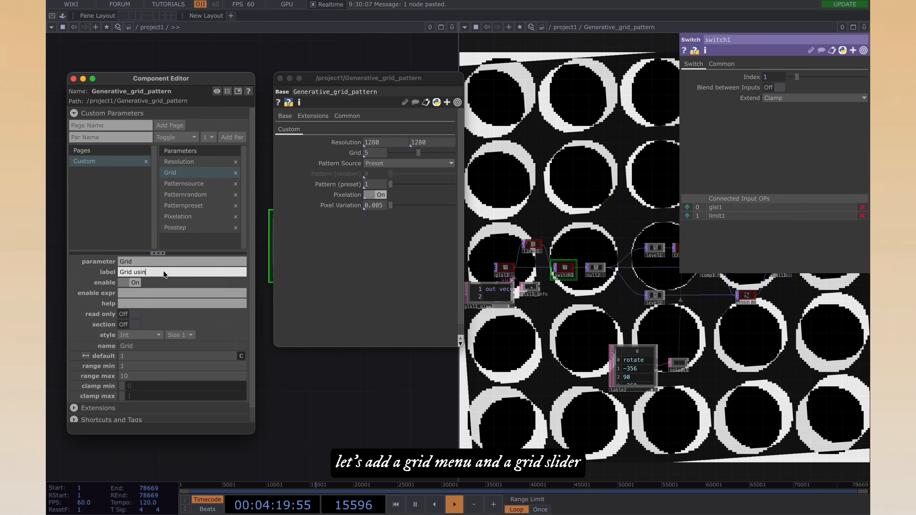
text(using slider)
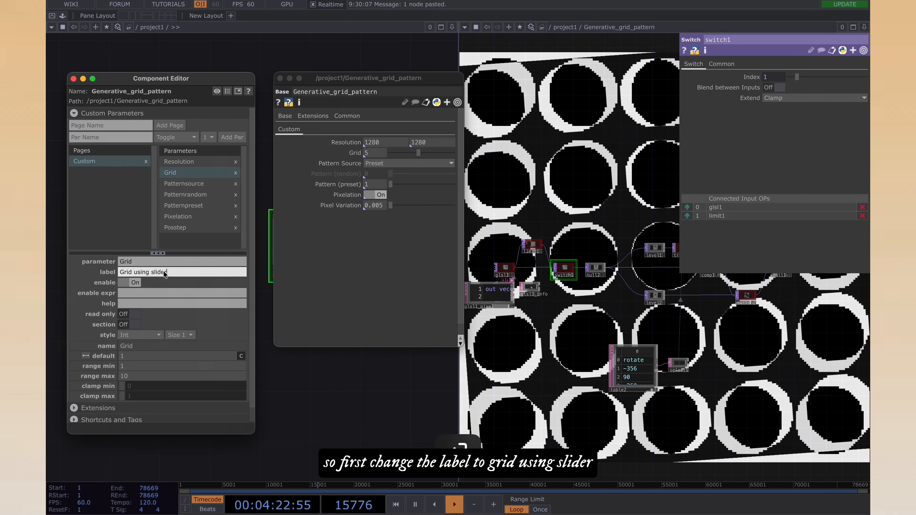
key(Return)
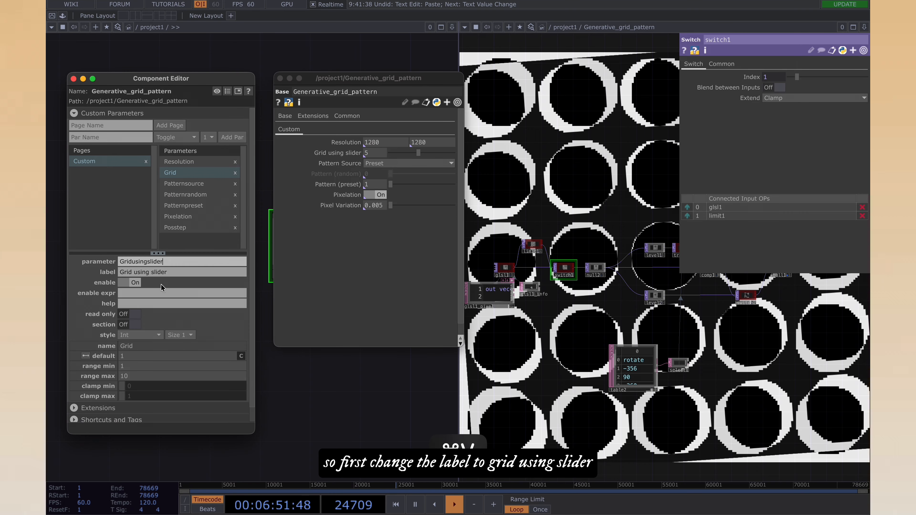
Rename the Grid parameter as Gridusingslider and try its slider at 3.
key(Return)
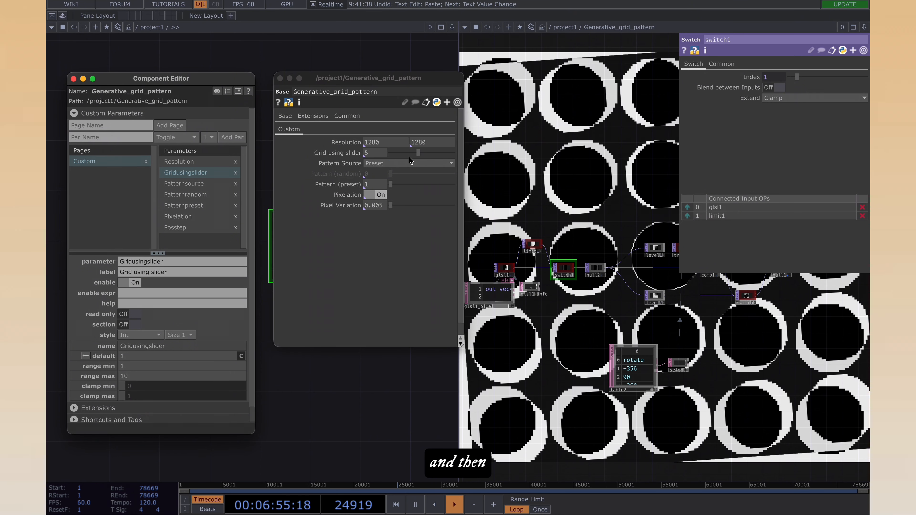
mouse_move(409, 156)
mouse_down()
mouse_move(385, 157)
mouse_move(416, 158)
mouse_move(403, 158)
mouse_up()
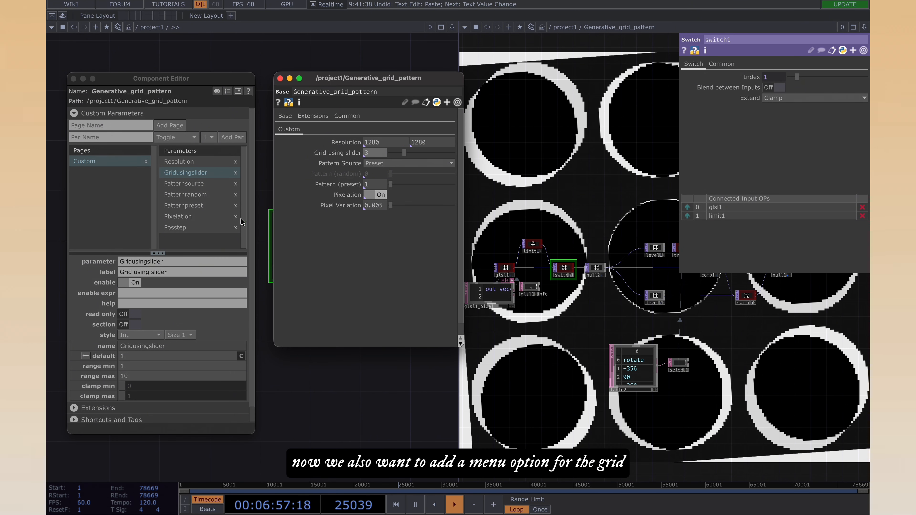
Add a parameter named Grid of type Menu to the Custom page and move it above Gridusingslider.
click(124, 137)
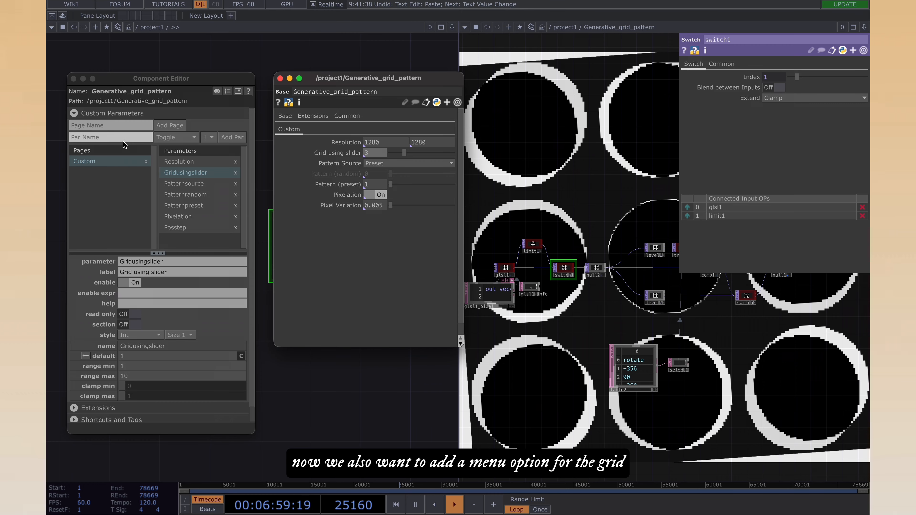
text(Grid)
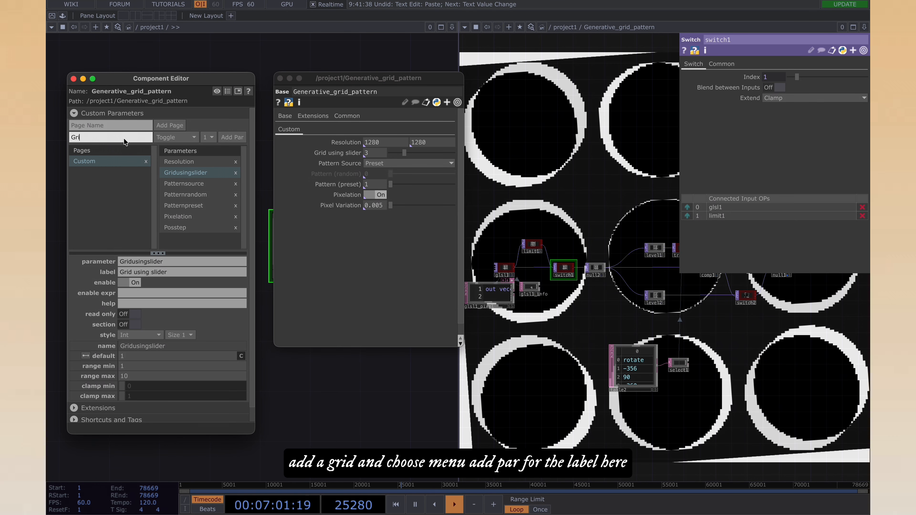
click(171, 135)
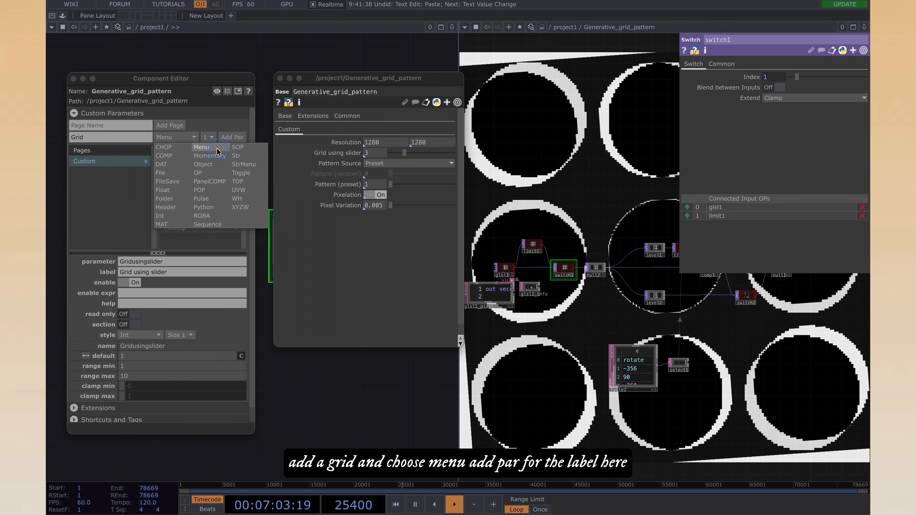
click(217, 148)
click(229, 138)
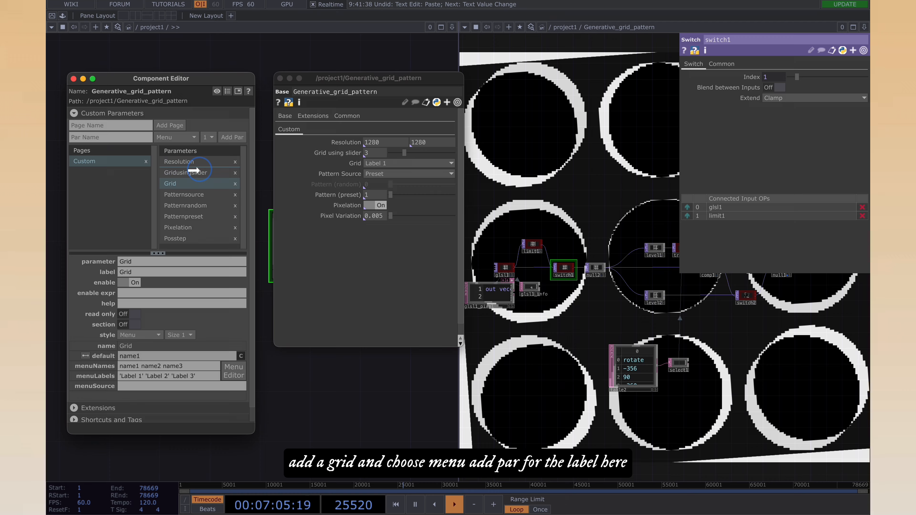
drag(194, 170, 195, 169)
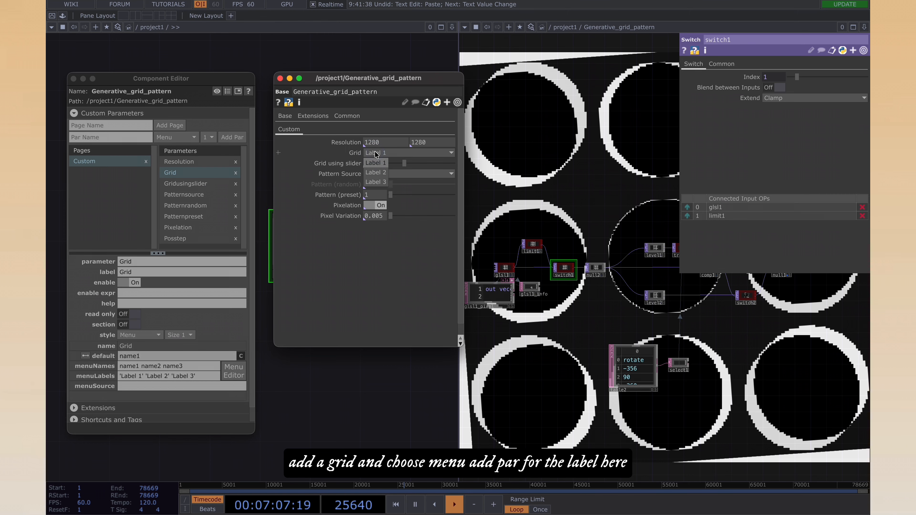
Replace the Grid menu's labels and names with the ten entries 1x1 through 10x10 and widen the Component Editor.
click(207, 378)
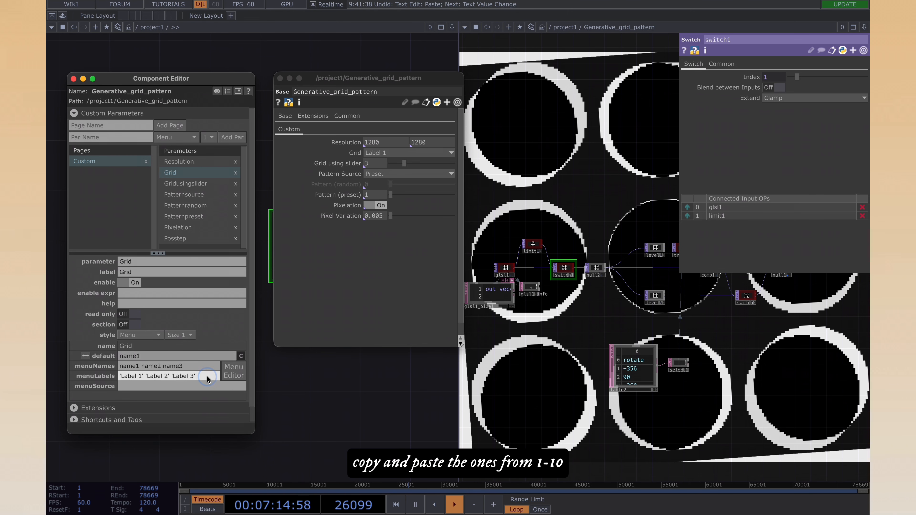
key(ctrl+a)
key(ctrl+v)
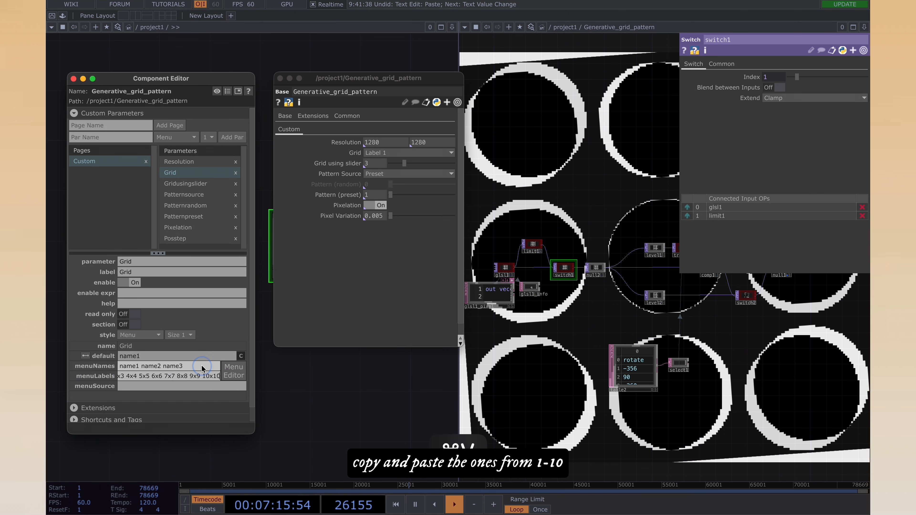
click(203, 366)
key(ctrl+a)
key(ctrl+v)
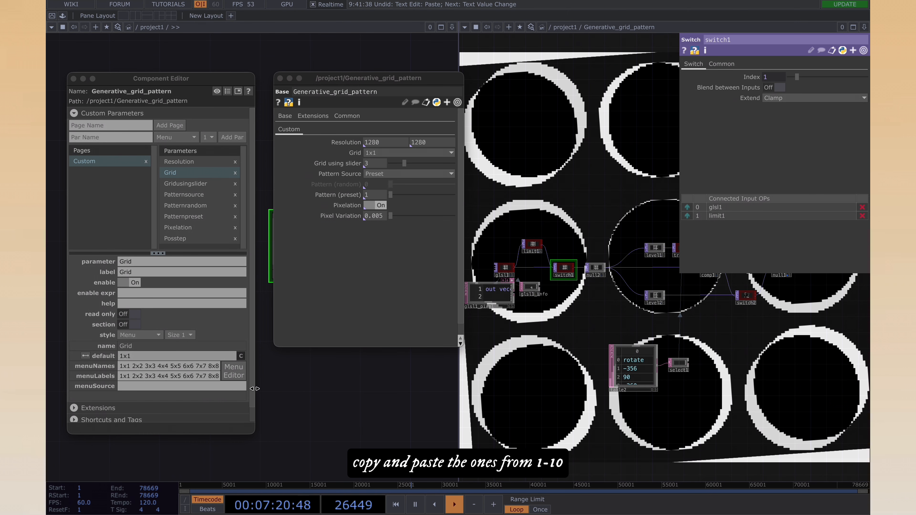
drag(254, 389, 343, 388)
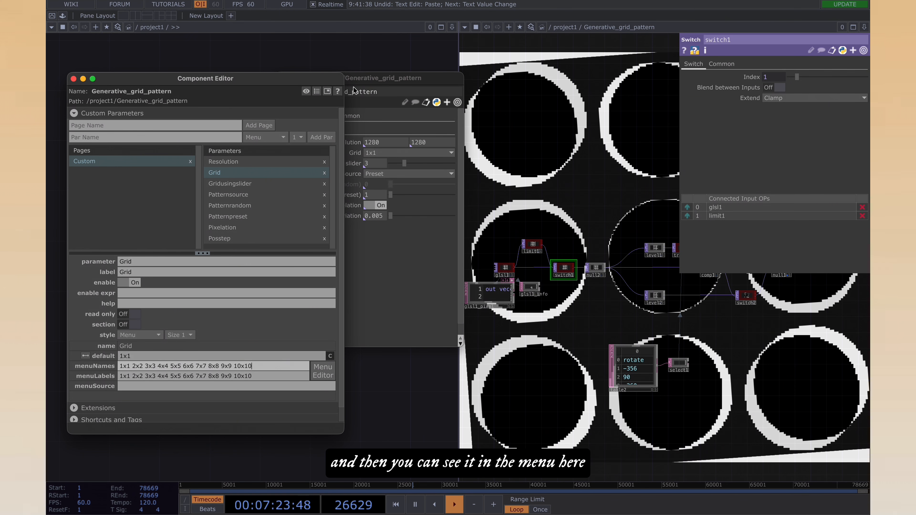
Try the Grid menu at 7x7 and 2x2 and the grid slider at 1 and 5.
drag(358, 78, 424, 76)
click(444, 150)
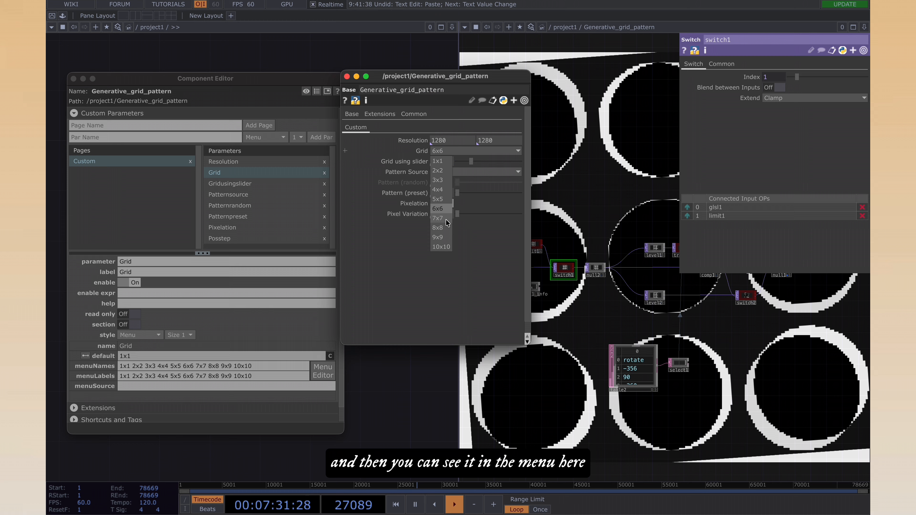
click(446, 216)
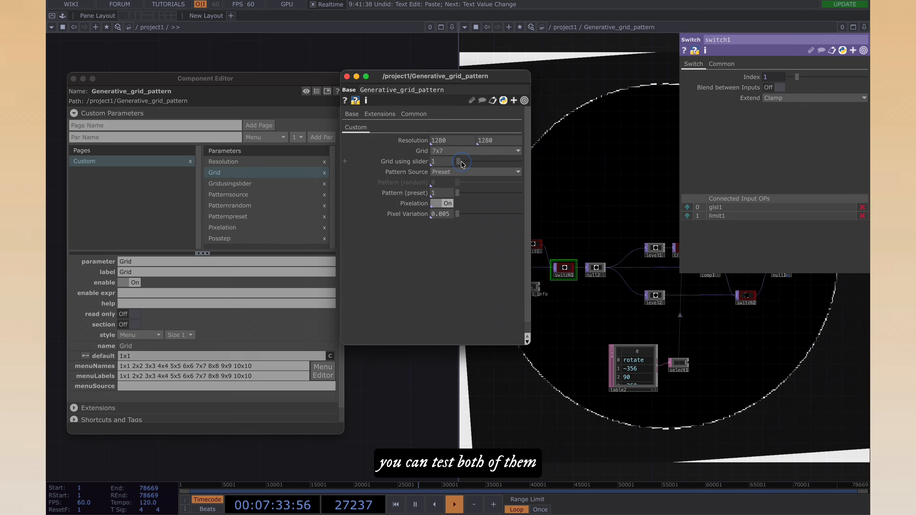
click(444, 151)
click(442, 170)
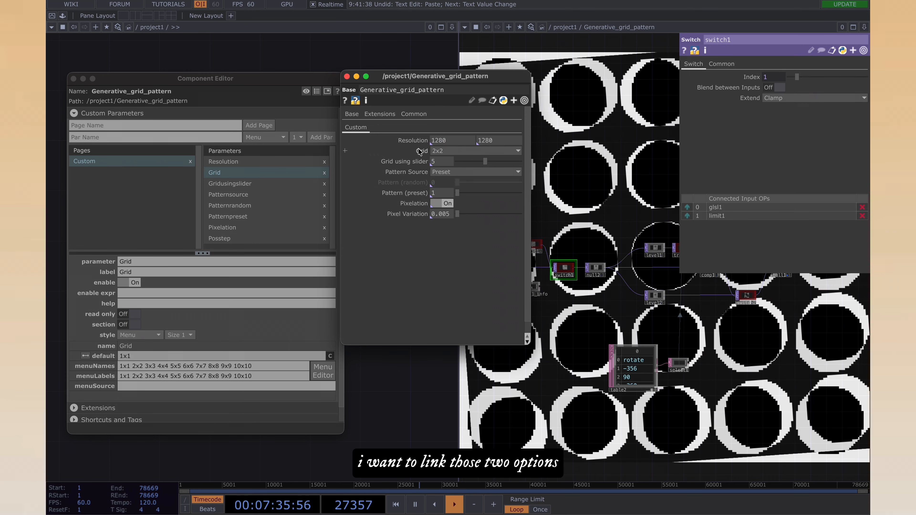
Add a Parameter Execute DAT inside Generative_grid_pattern with the prepared onValueChange code that syncs the Grid menu and Gridusingslider.
drag(462, 81, 375, 103)
drag(515, 147, 596, 154)
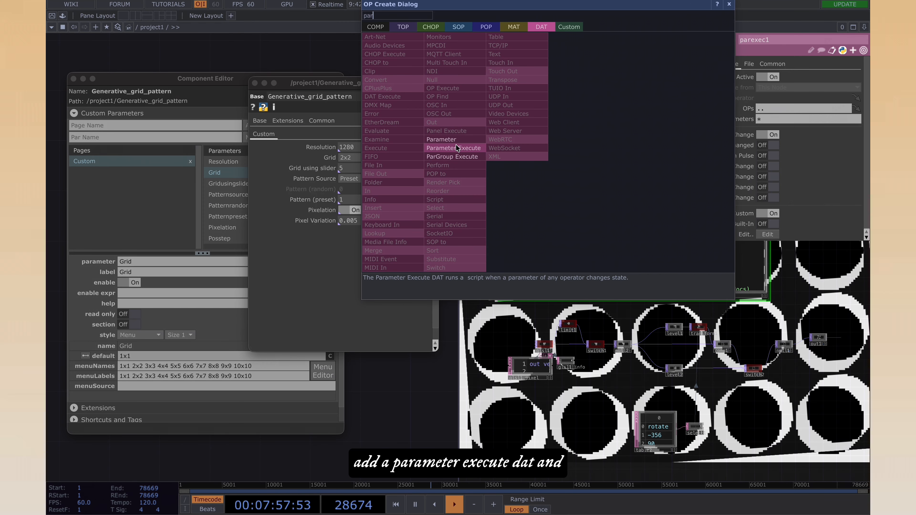
click(465, 149)
click(556, 74)
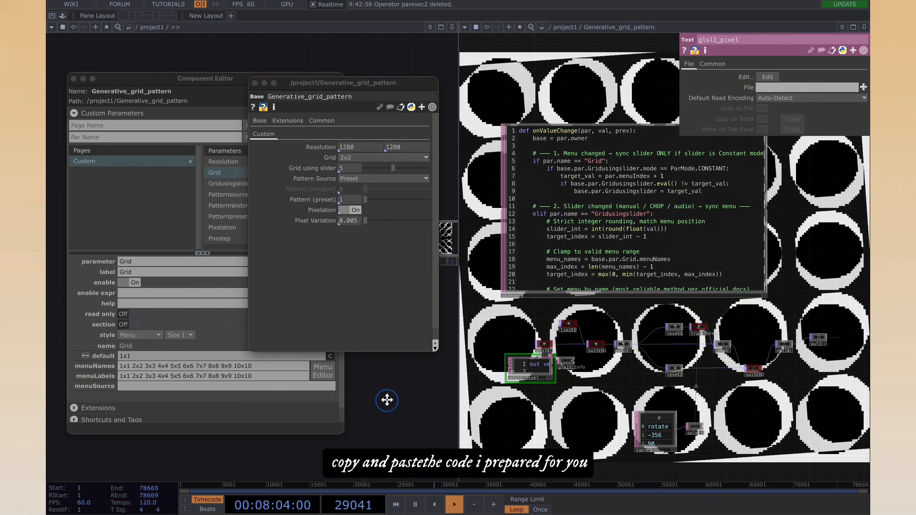
Test the sync by moving Grid using slider to 1 and choosing 4x4 in the Grid menu.
click(374, 168)
mouse_move(374, 167)
mouse_down()
mouse_move(404, 173)
mouse_move(357, 171)
mouse_up()
click(357, 158)
click(365, 170)
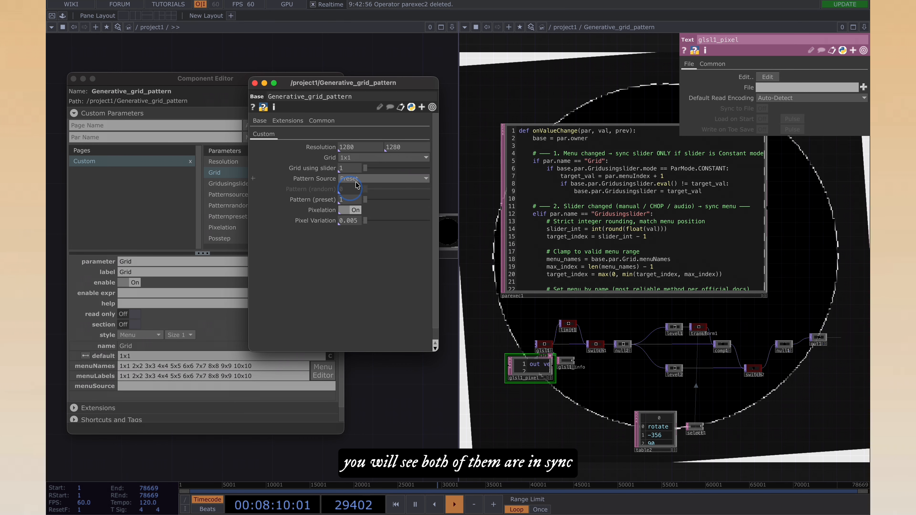
click(361, 158)
click(350, 196)
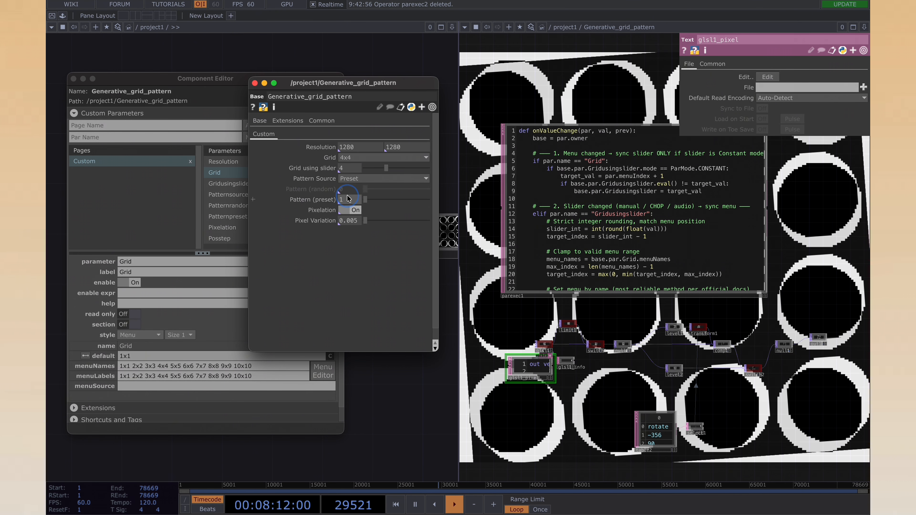
Test Pattern Source in both modes, with Pattern (random) at 4.03 and Pattern (preset) at 2, ending on Random.
click(361, 178)
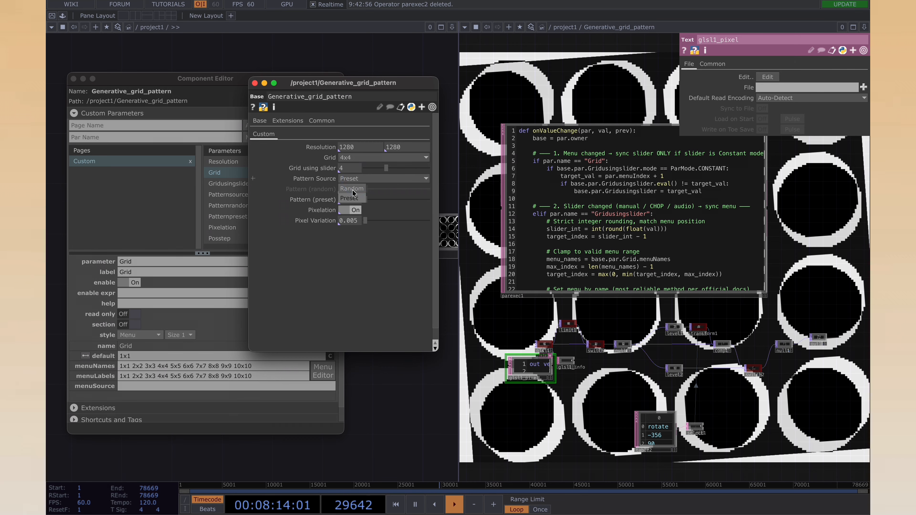
click(351, 200)
drag(372, 189, 390, 190)
click(379, 181)
click(357, 199)
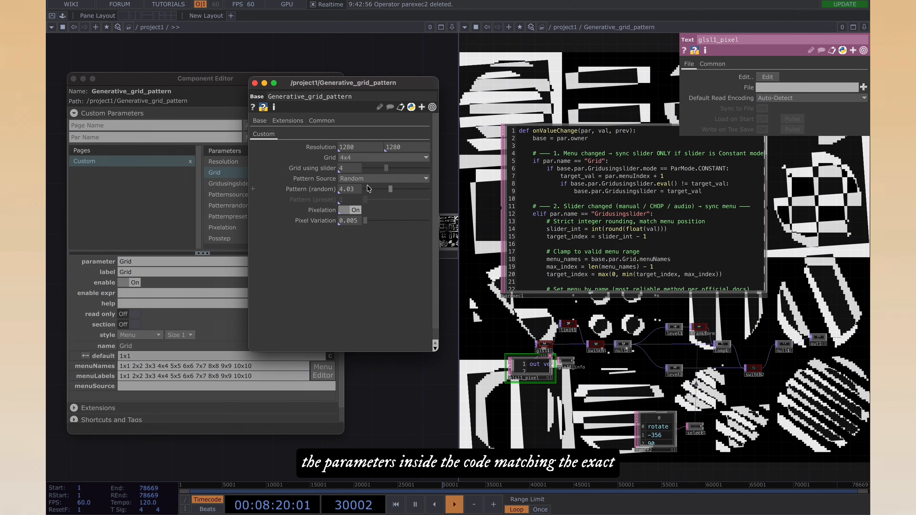
click(360, 200)
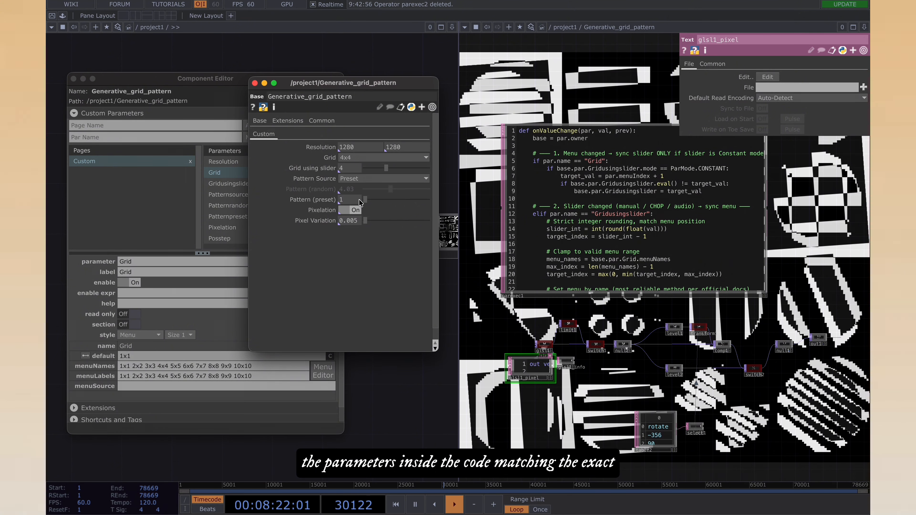
drag(360, 202, 375, 203)
click(359, 188)
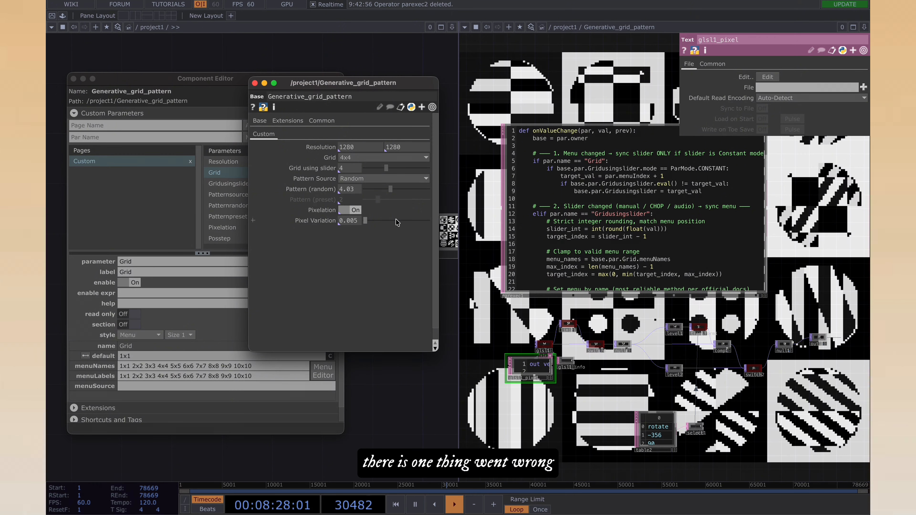
Enlarge the parexec1 code view and compare its parameter names with the Patternrandom parameter's definition.
drag(592, 238, 592, 221)
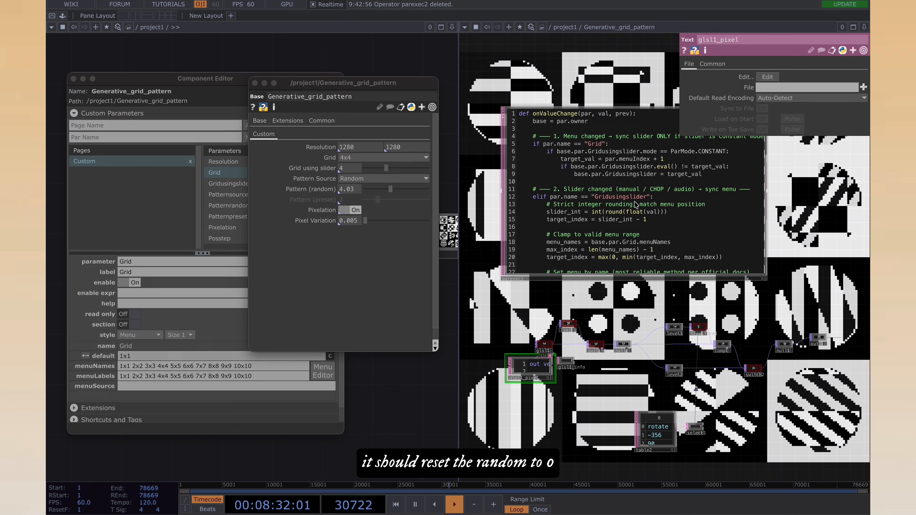
drag(766, 278, 775, 299)
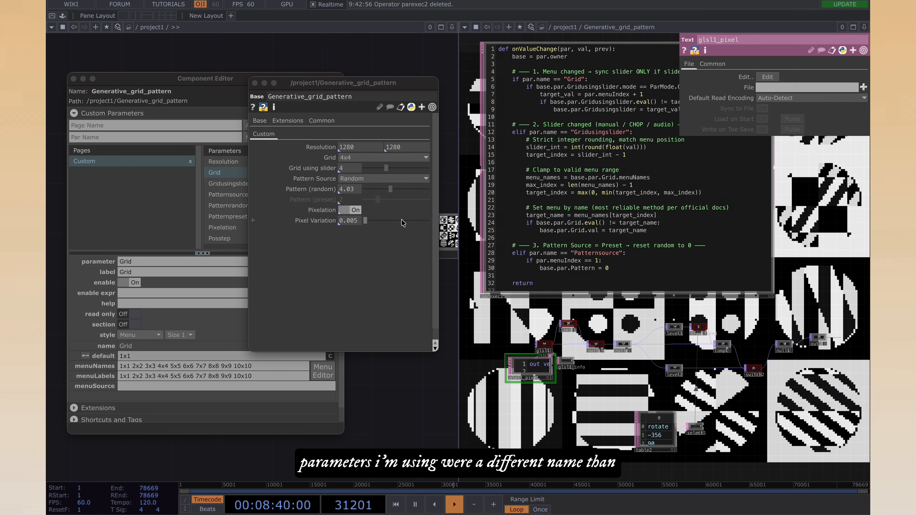
click(367, 178)
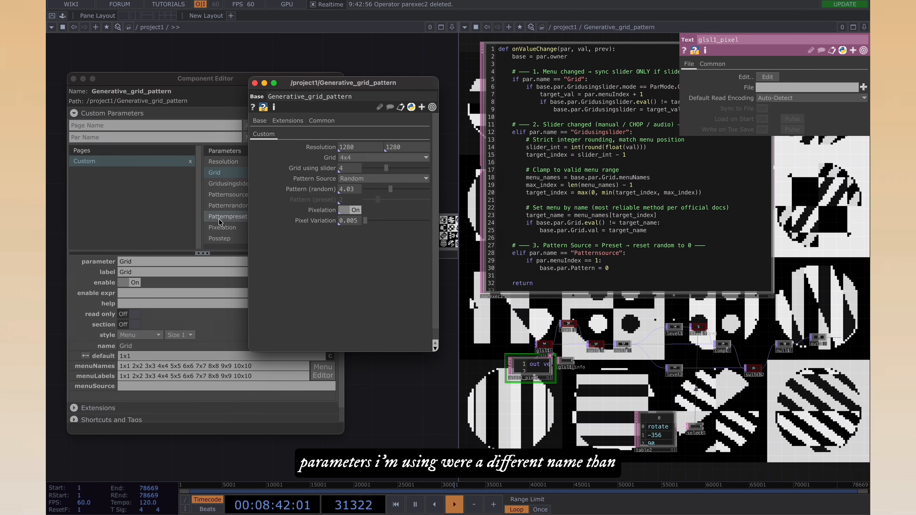
click(227, 205)
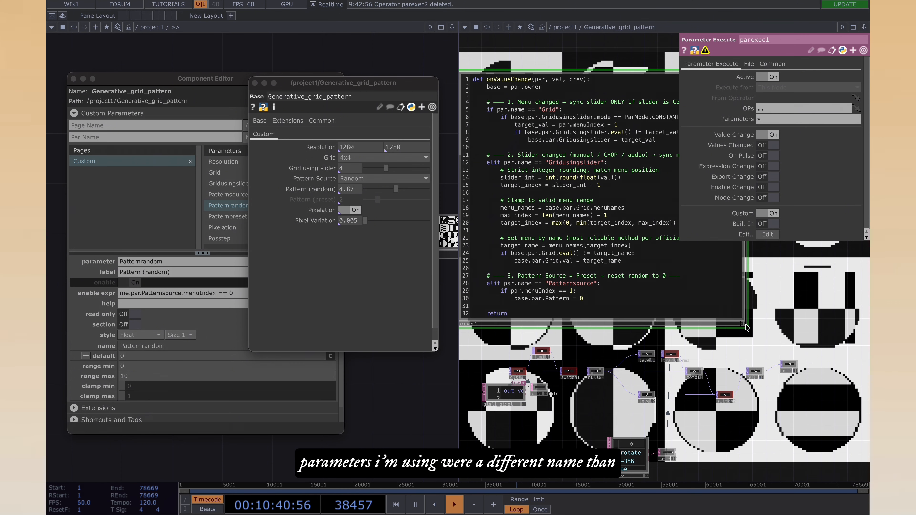
In the Patternsource block of the parexec1 code, change base.par.Pattern to base.par.Patternrandom.
scroll(747, 327, up, 3)
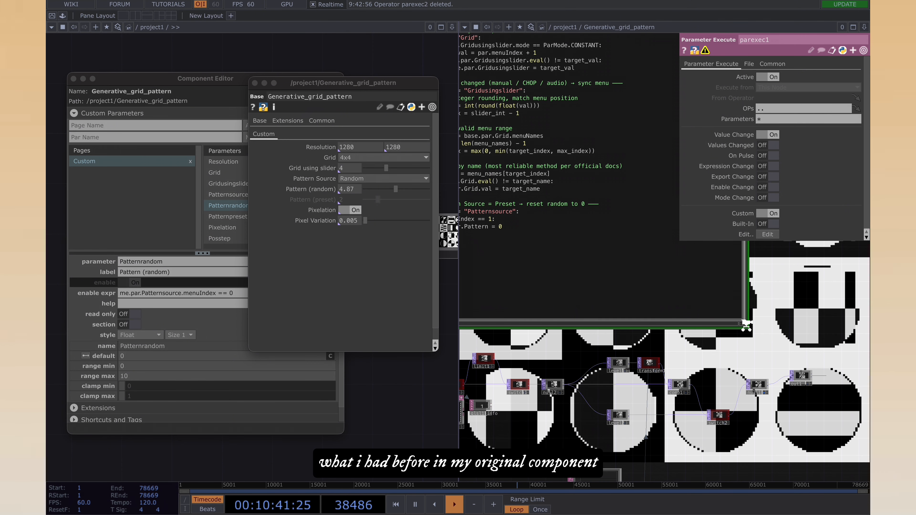
drag(675, 336, 721, 336)
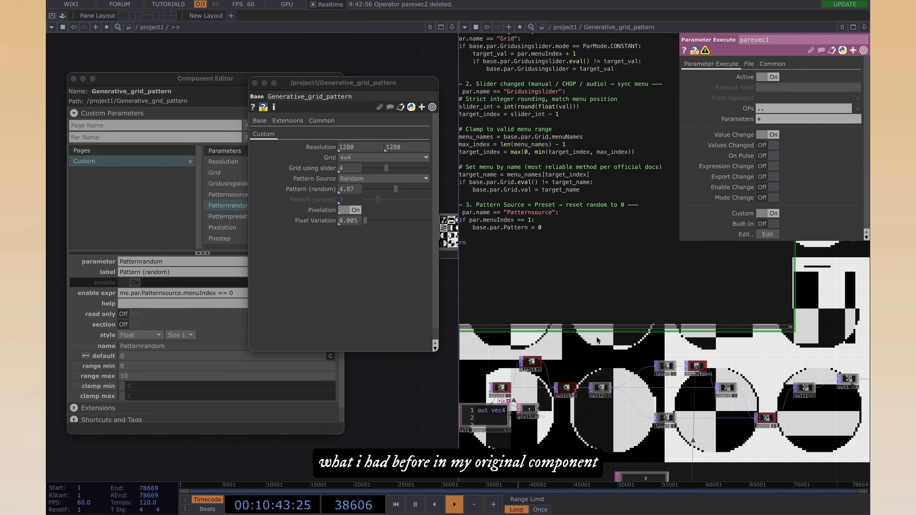
drag(607, 344, 702, 369)
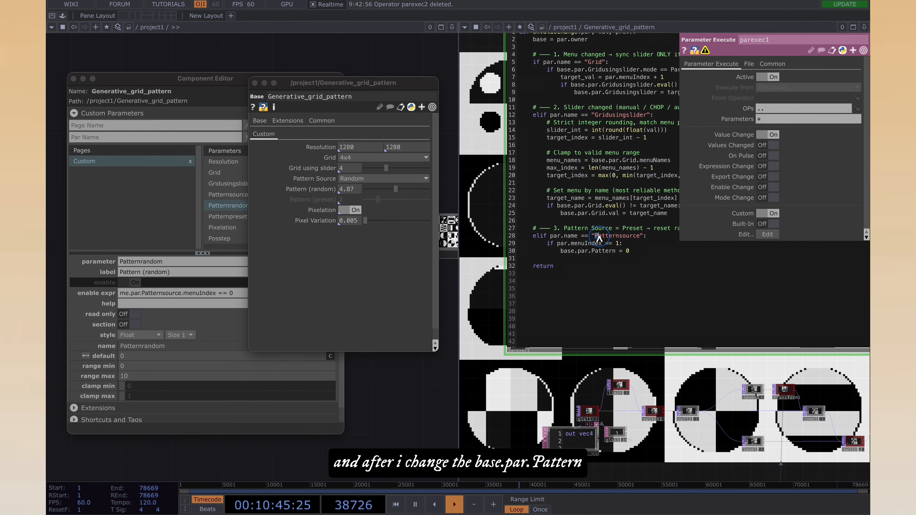
drag(599, 237, 635, 237)
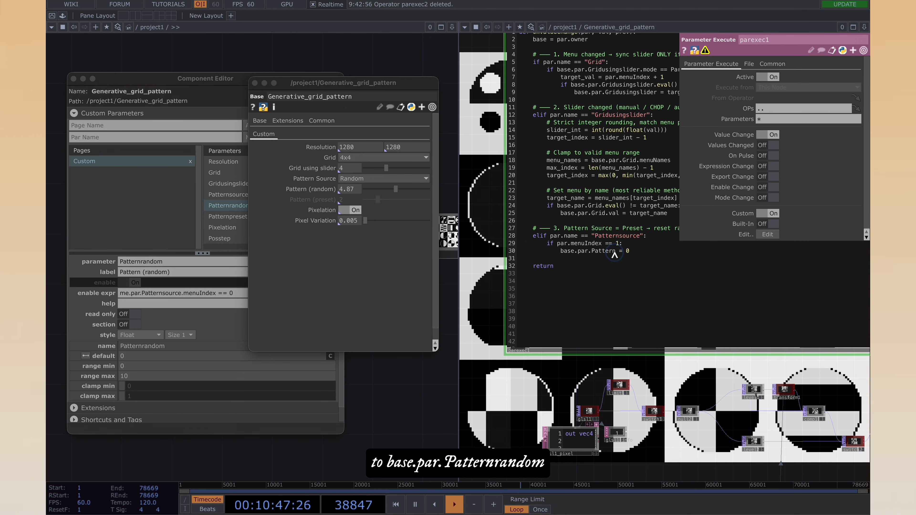
text(Patternrandom)
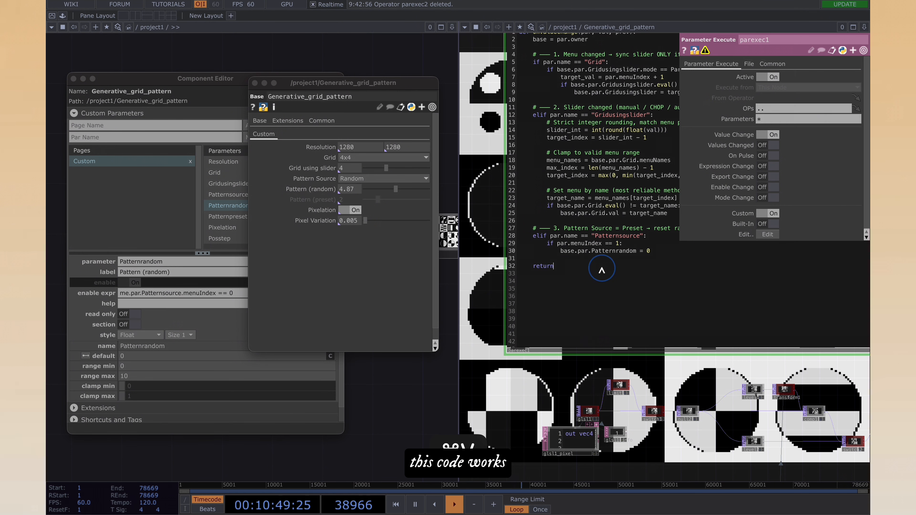
click(341, 239)
Test the reset by switching Pattern Source between Preset and Random, ending on Random with Pattern (random) at 4.33.
click(390, 178)
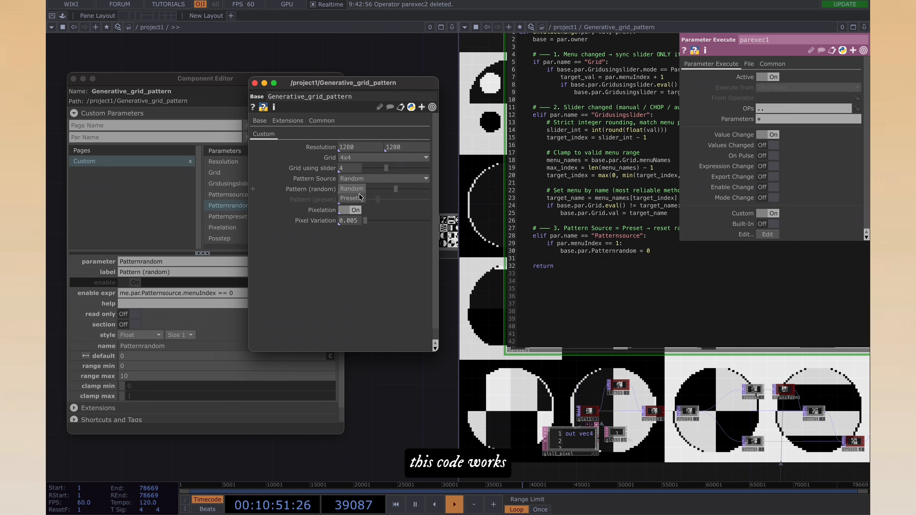
click(358, 197)
click(364, 178)
click(348, 189)
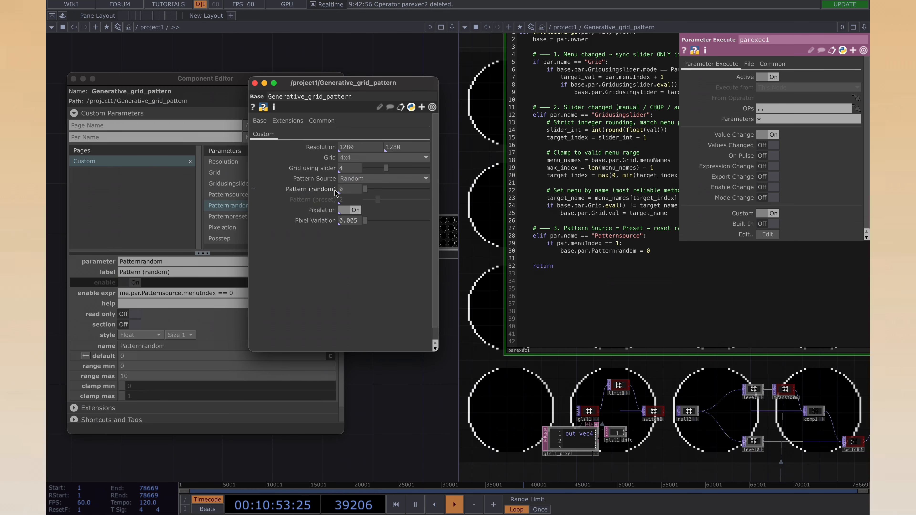
click(369, 179)
click(361, 197)
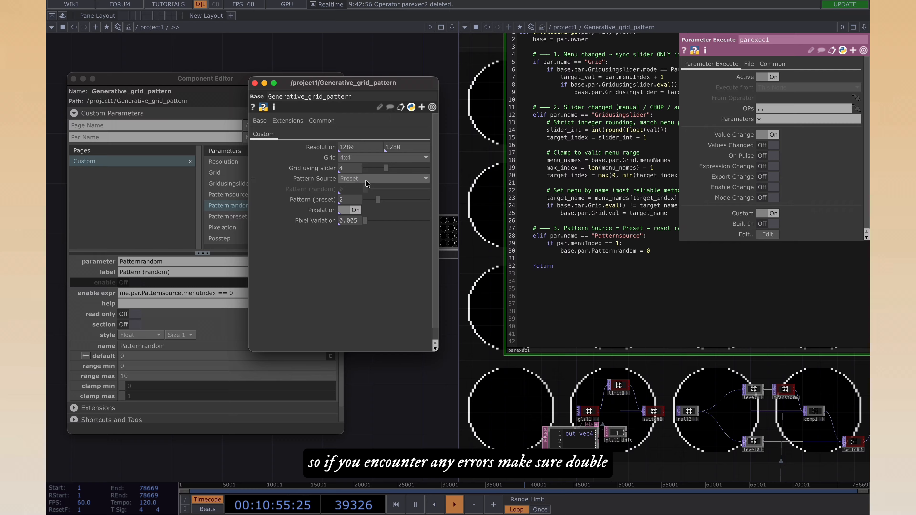
click(366, 178)
click(359, 188)
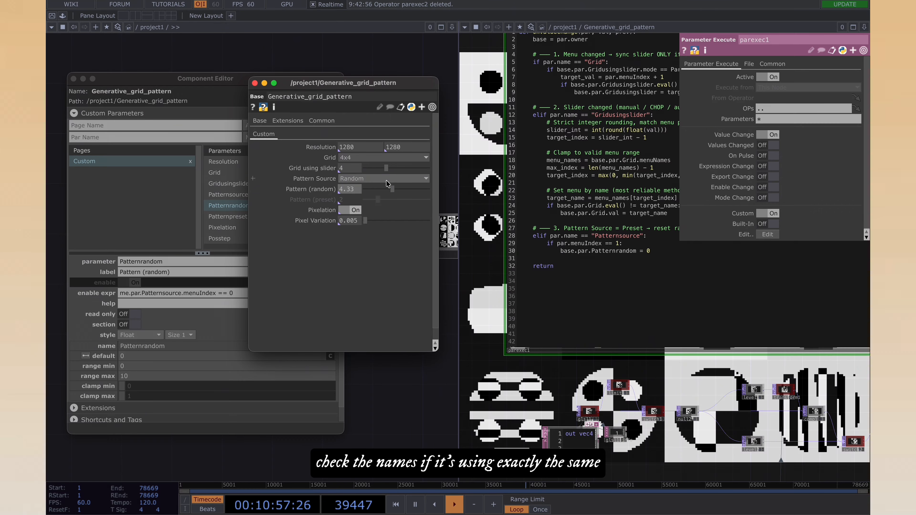
Retest the reset by switching Pattern Source between Preset and Random with Pattern (random) at 3.8, ending on Preset.
click(386, 180)
click(360, 198)
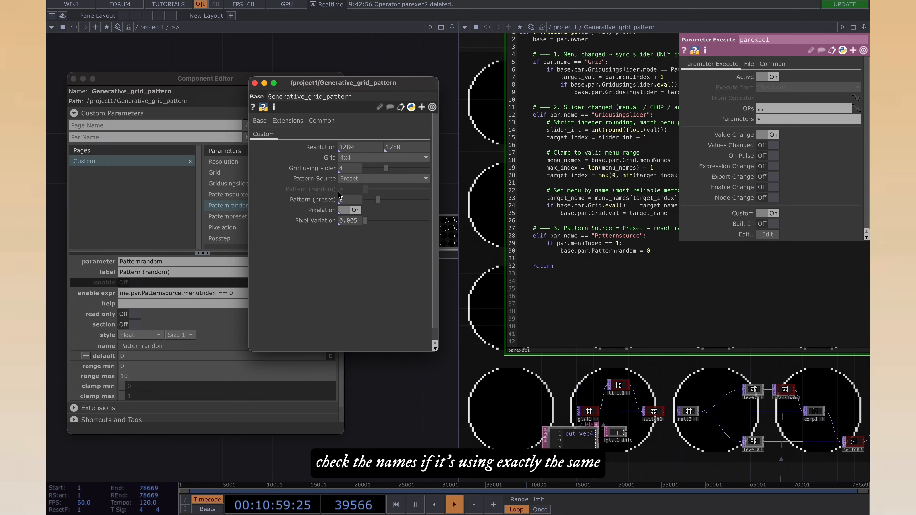
click(346, 179)
click(355, 189)
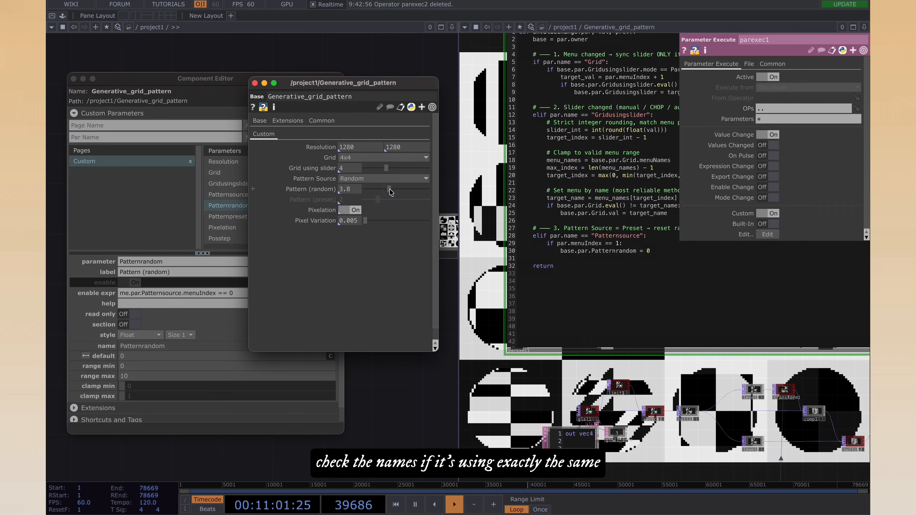
click(390, 178)
click(358, 200)
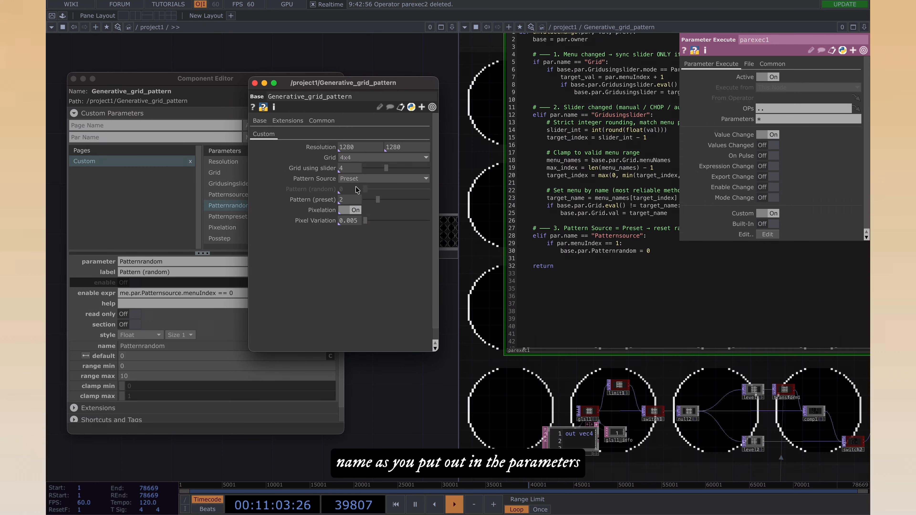
click(650, 301)
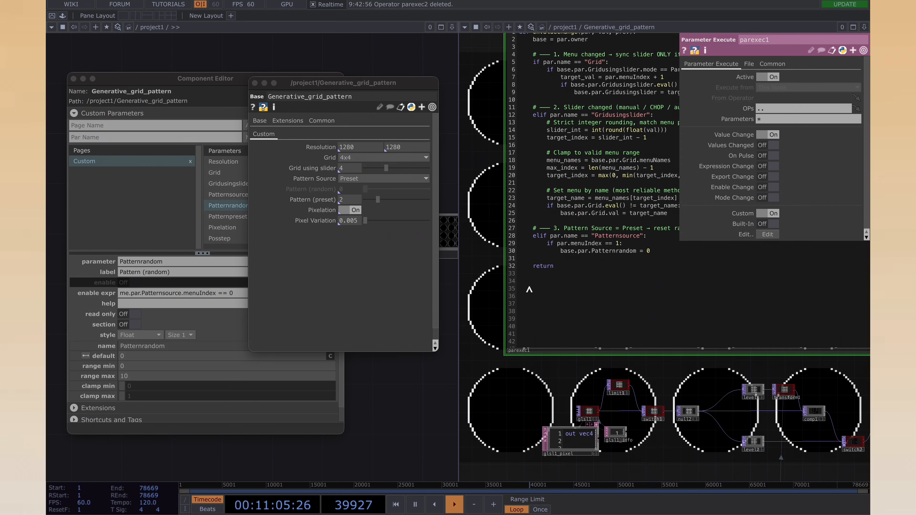
scroll(482, 292, down, 3)
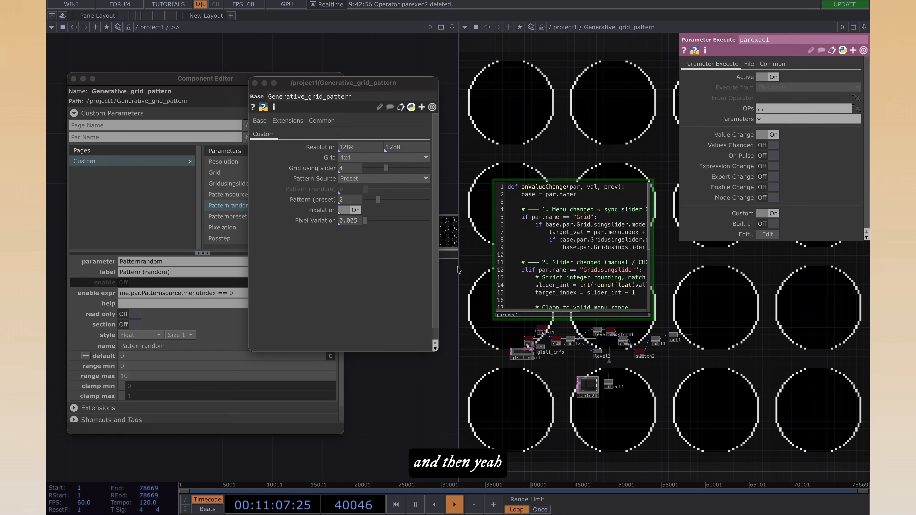
Set Pattern (preset) to 3, and switch Pattern Source to Random with Pattern (random) at 2.13.
mouse_move(384, 204)
mouse_down()
mouse_move(407, 205)
mouse_move(374, 200)
mouse_move(434, 206)
mouse_move(365, 199)
mouse_move(384, 201)
mouse_up()
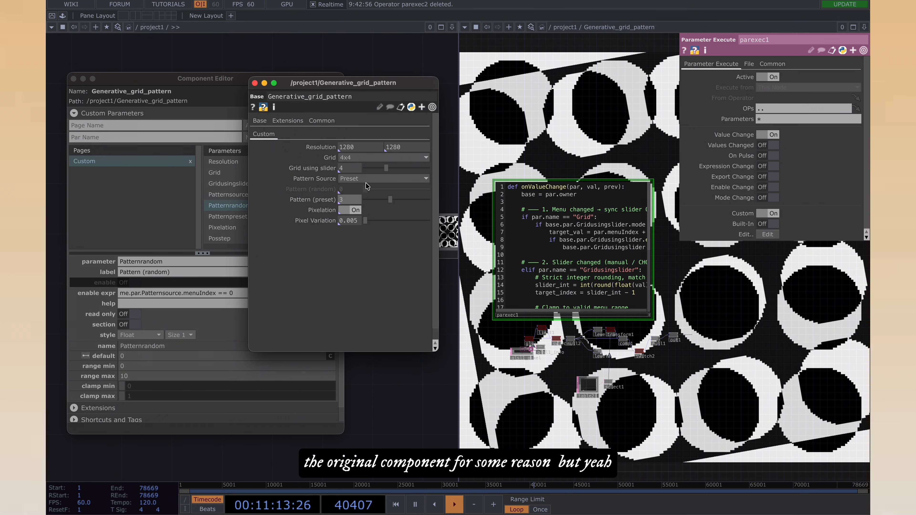
click(352, 189)
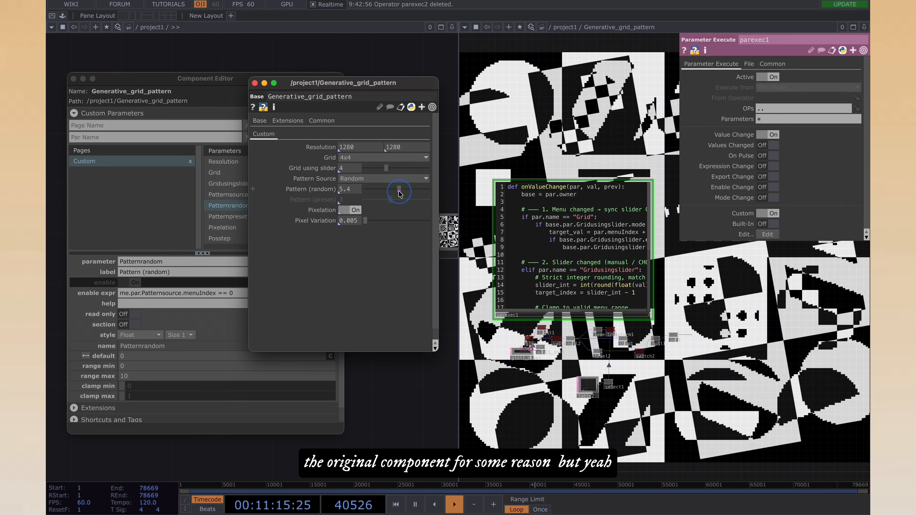
mouse_move(393, 193)
mouse_down()
mouse_move(365, 193)
mouse_move(378, 192)
mouse_up()
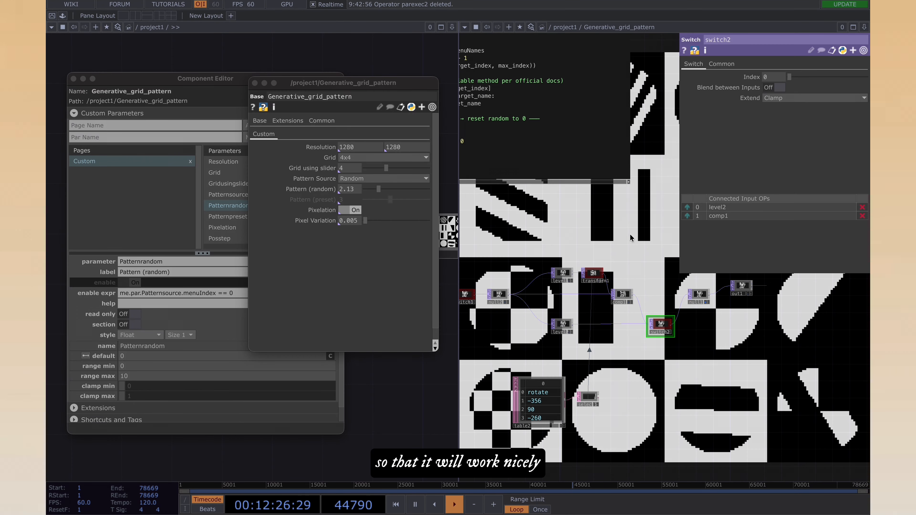
Reference the component's Pattern Source parameter in the Index of switch2.
drag(708, 263, 791, 349)
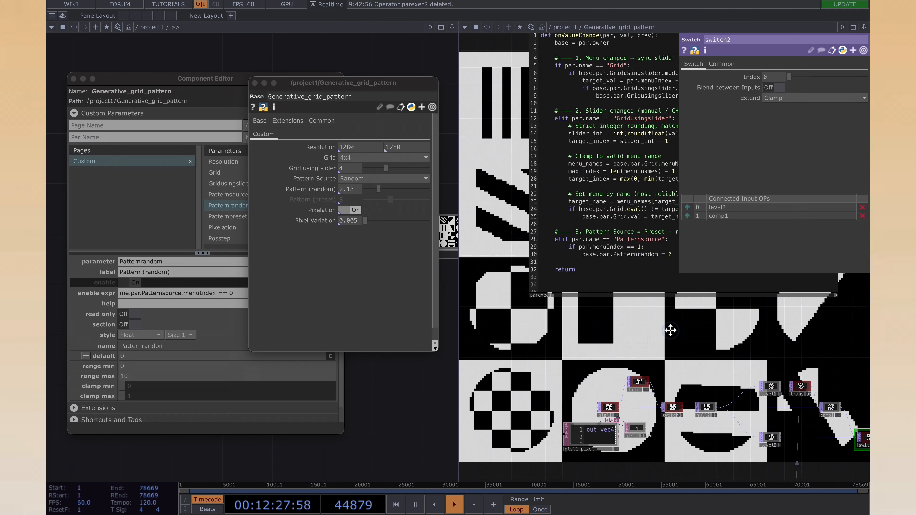
drag(669, 330, 577, 354)
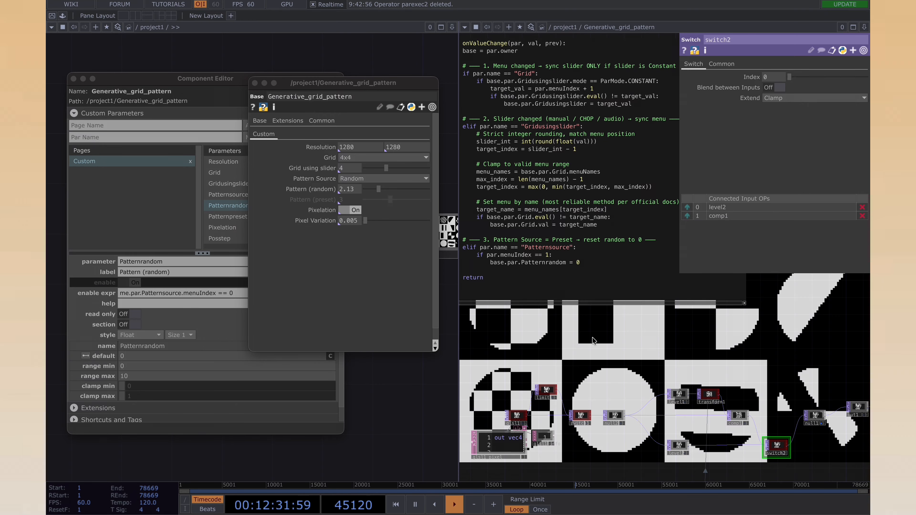
click(592, 338)
drag(324, 181, 404, 185)
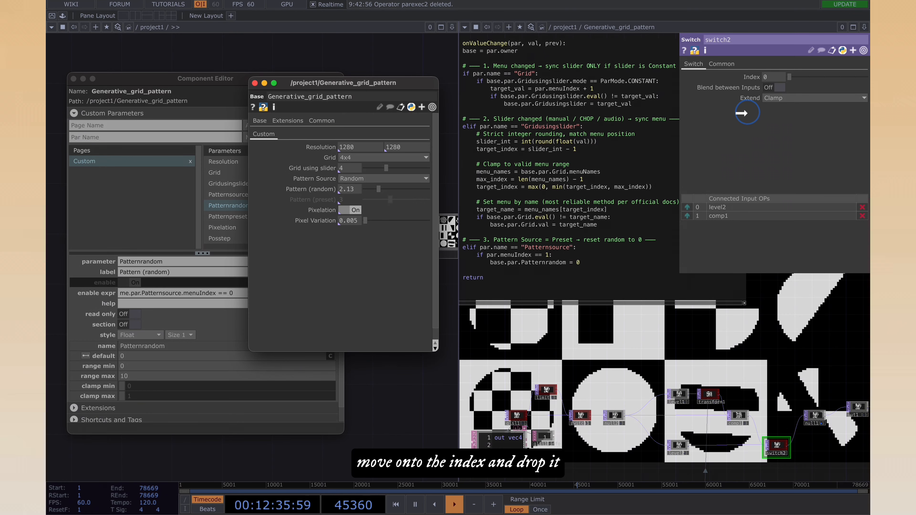
drag(747, 113, 749, 76)
click(747, 73)
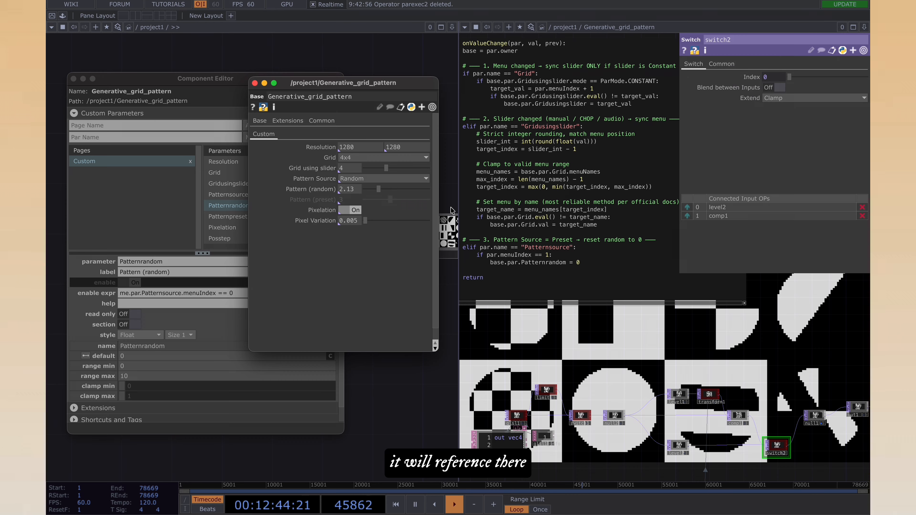
Test the switch2 reference by changing Pattern Source to Preset and back to Random.
click(364, 179)
click(364, 189)
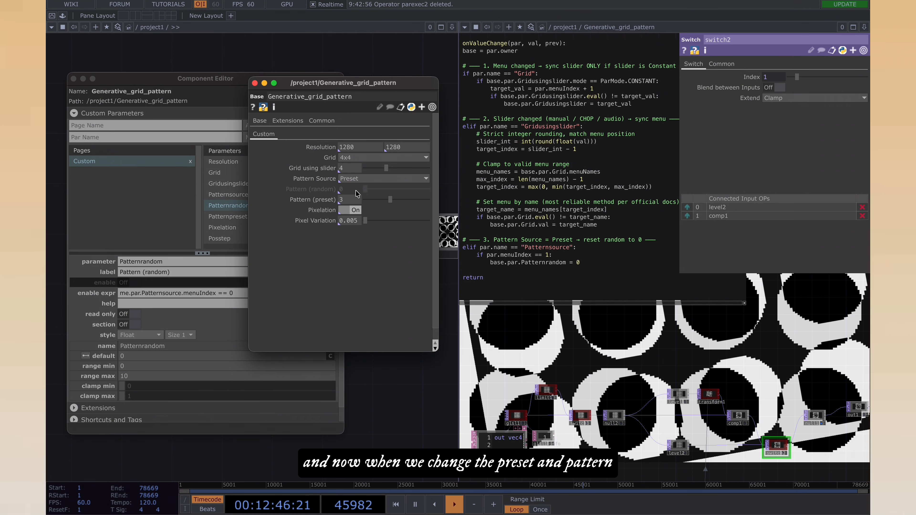
click(364, 179)
click(375, 179)
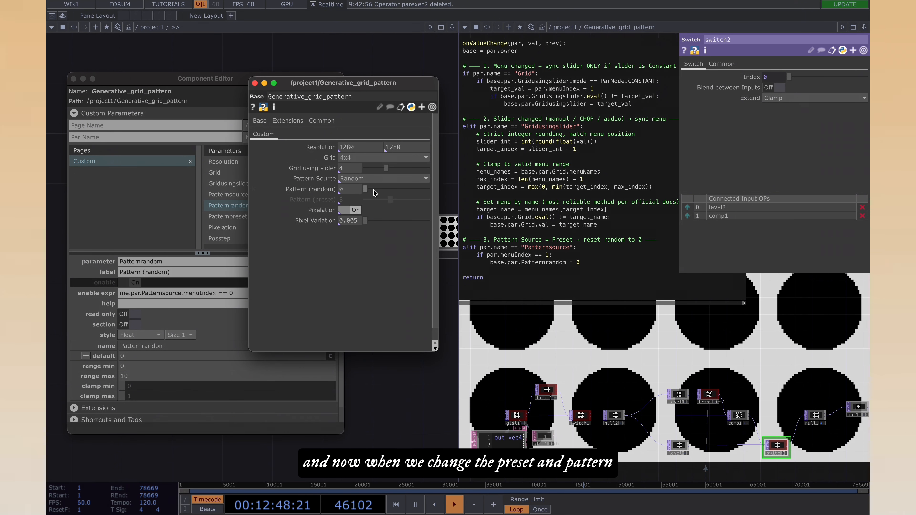
scroll(635, 369, down, 5)
drag(742, 341, 663, 273)
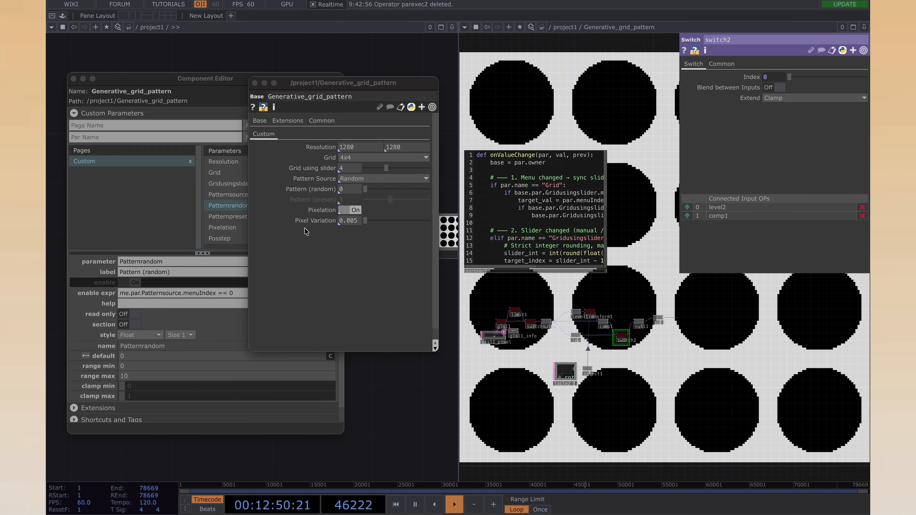
Switch Pattern Source to Preset, raise Grid using slider to 10 and try out the Pattern (preset) slider.
mouse_move(394, 189)
mouse_down()
mouse_move(409, 190)
mouse_move(379, 191)
mouse_move(397, 193)
mouse_move(371, 200)
mouse_move(409, 206)
mouse_move(372, 201)
mouse_move(402, 204)
mouse_move(377, 204)
mouse_move(389, 207)
mouse_up()
click(397, 178)
click(389, 189)
drag(386, 169, 427, 170)
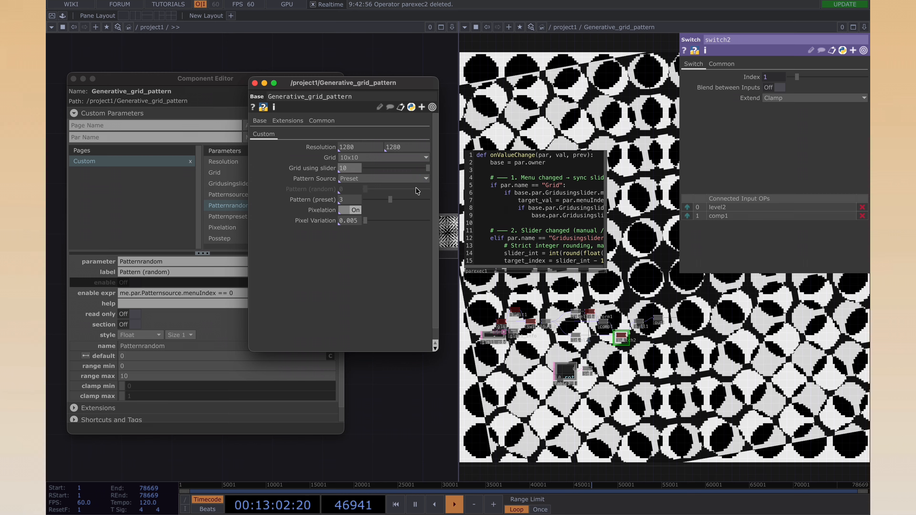
drag(393, 202, 426, 212)
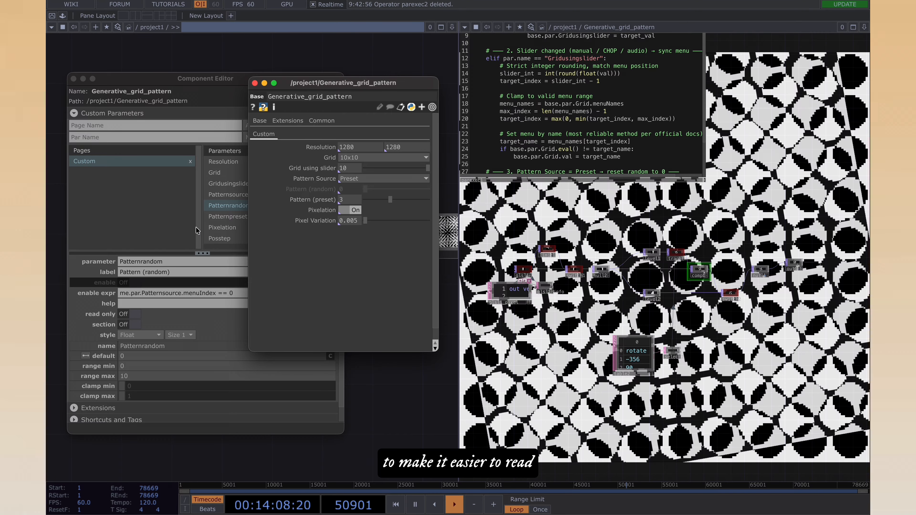
Turn on the section option for the Patternsource and Pixelation custom parameters in the Component Editor.
click(226, 194)
drag(267, 83, 692, 80)
click(678, 183)
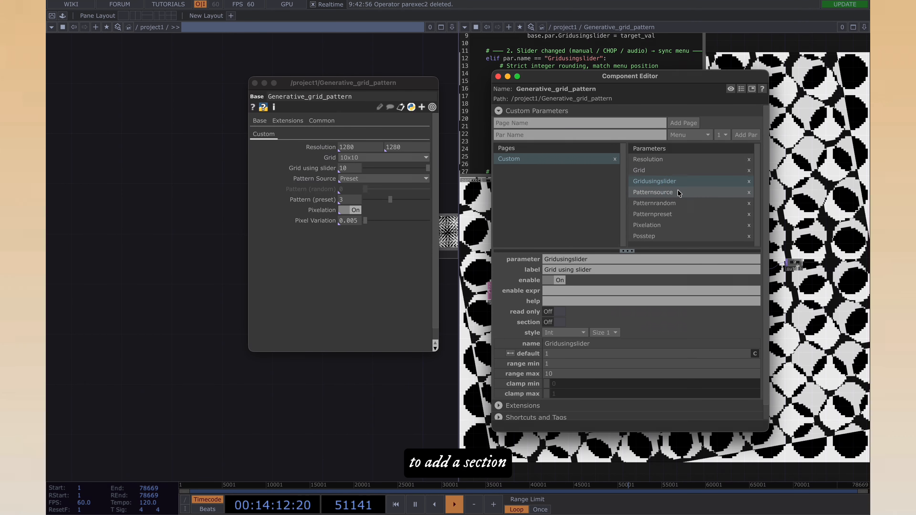
click(678, 192)
click(555, 322)
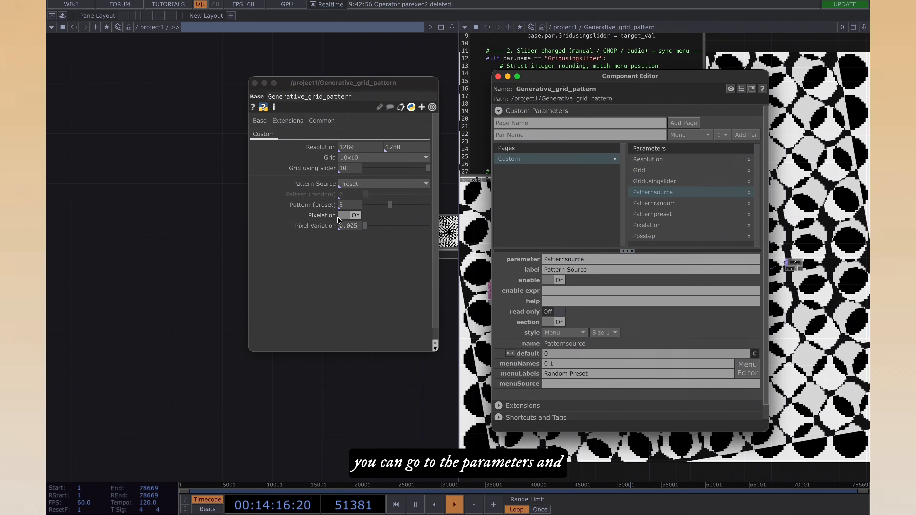
click(649, 225)
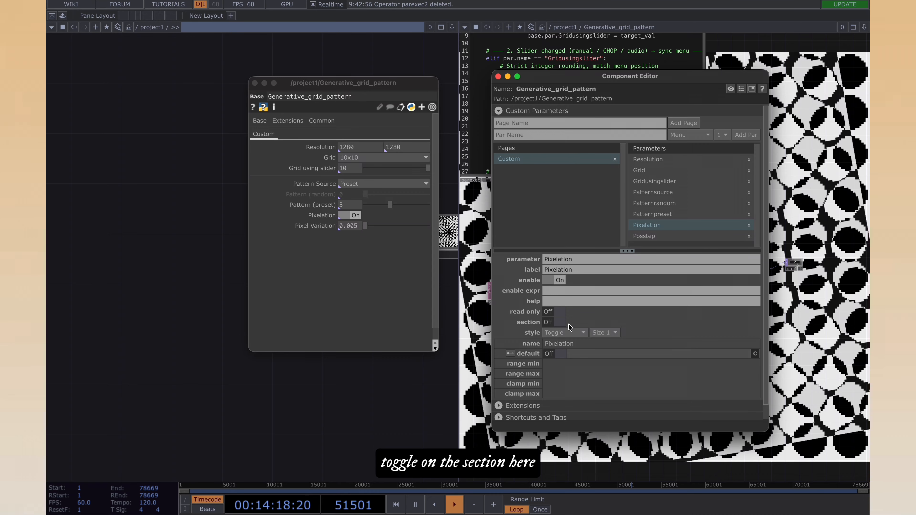
click(559, 322)
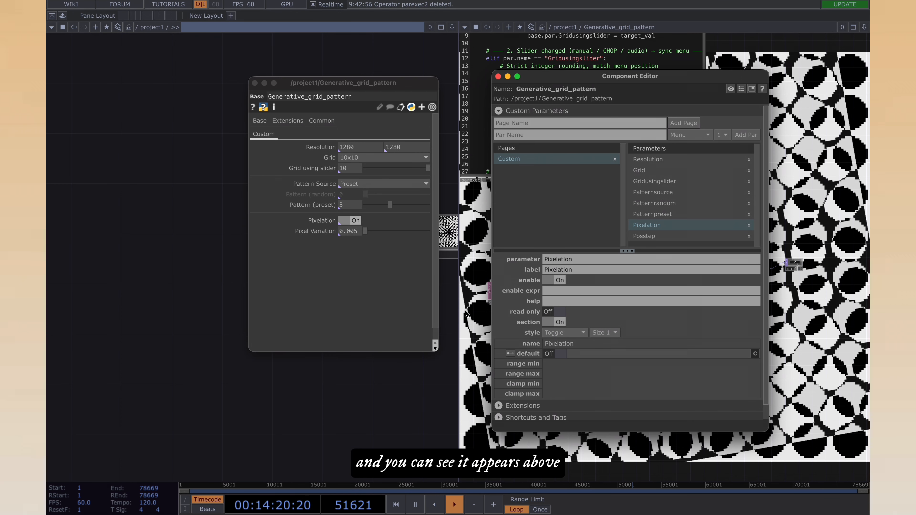
Test the component with Pixel Variation at 0.009, both Pattern Source modes, Pattern (random) at 4.87 and a lower grid slider value.
click(383, 231)
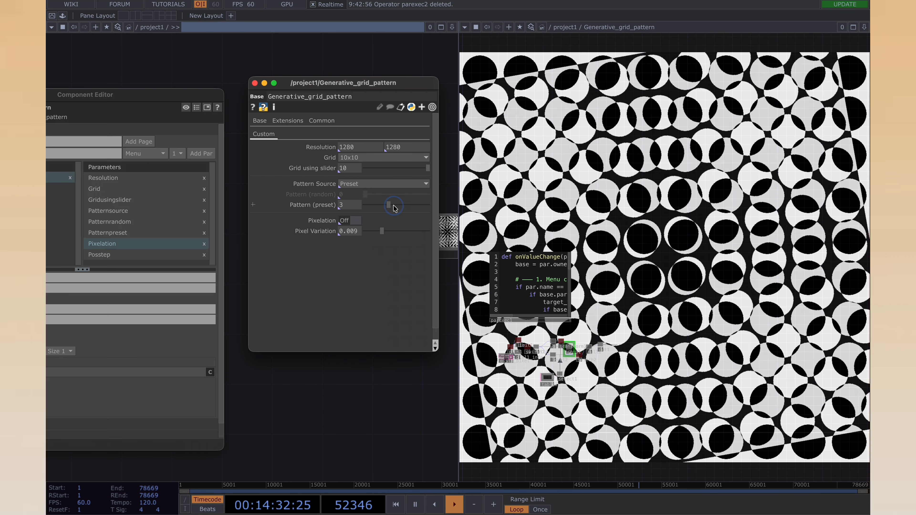
drag(394, 208, 398, 208)
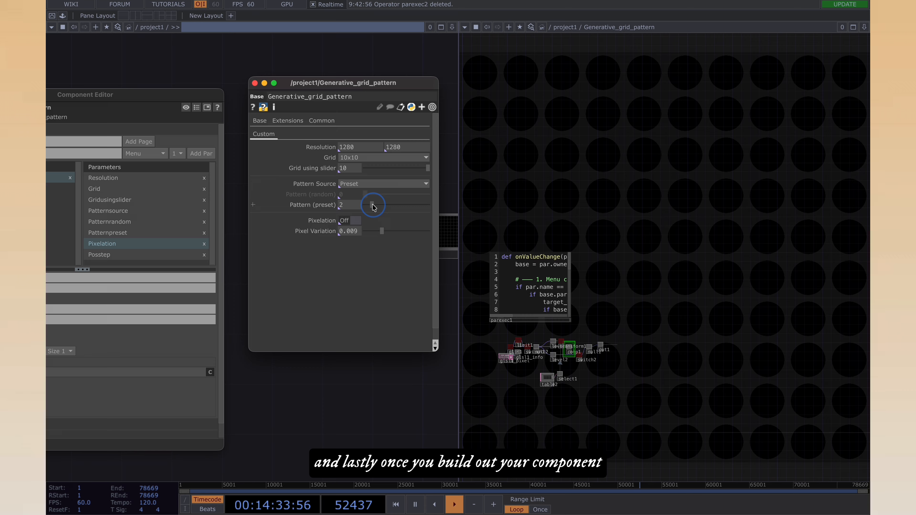
click(384, 184)
click(361, 192)
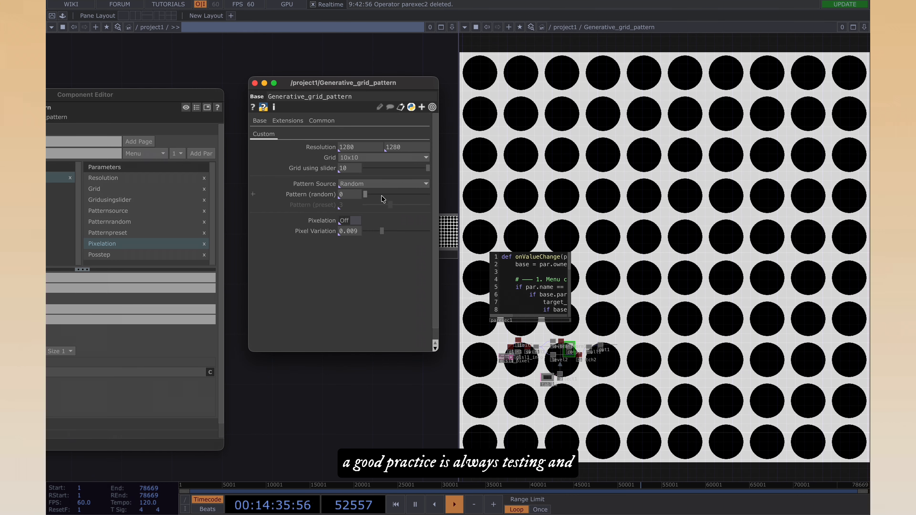
drag(365, 194, 397, 199)
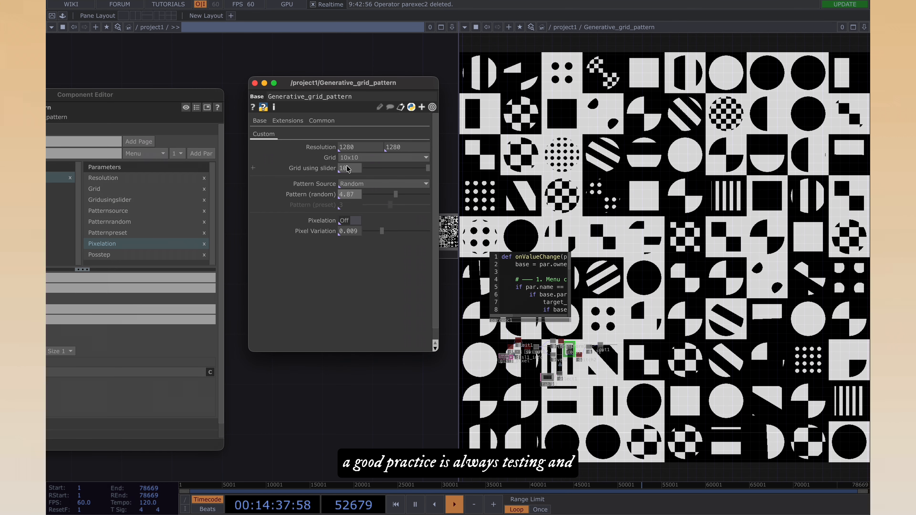
mouse_move(367, 169)
mouse_down()
mouse_move(402, 169)
mouse_move(380, 171)
mouse_up()
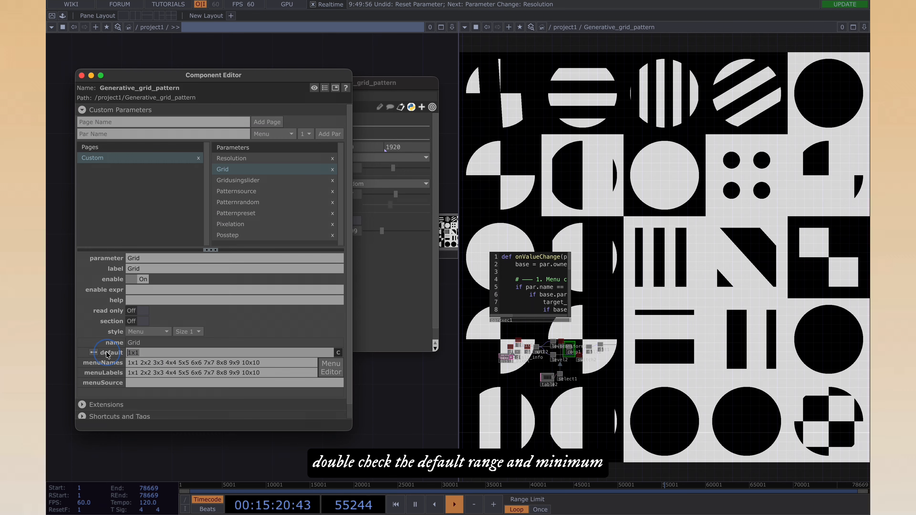
Set the default of the Grid parameter to 5x5 and the default of Gridusingslider to 5.
text(5x5)
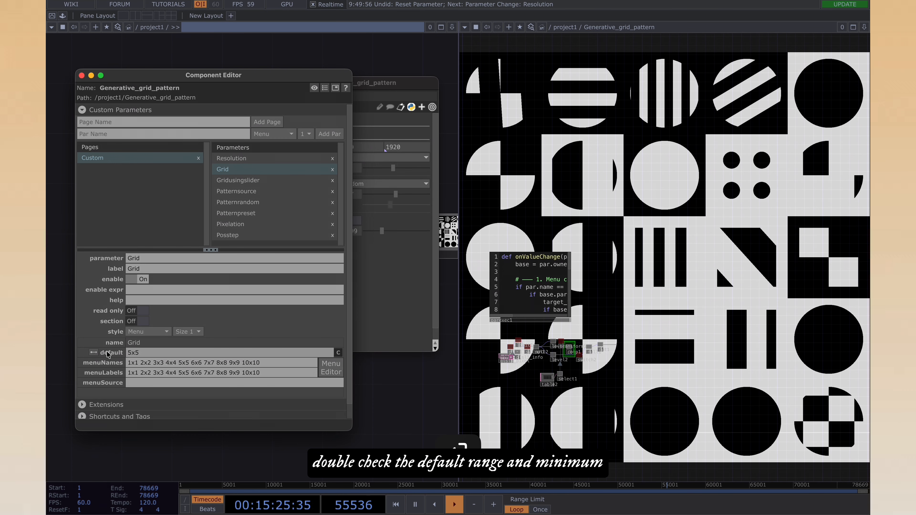
click(239, 181)
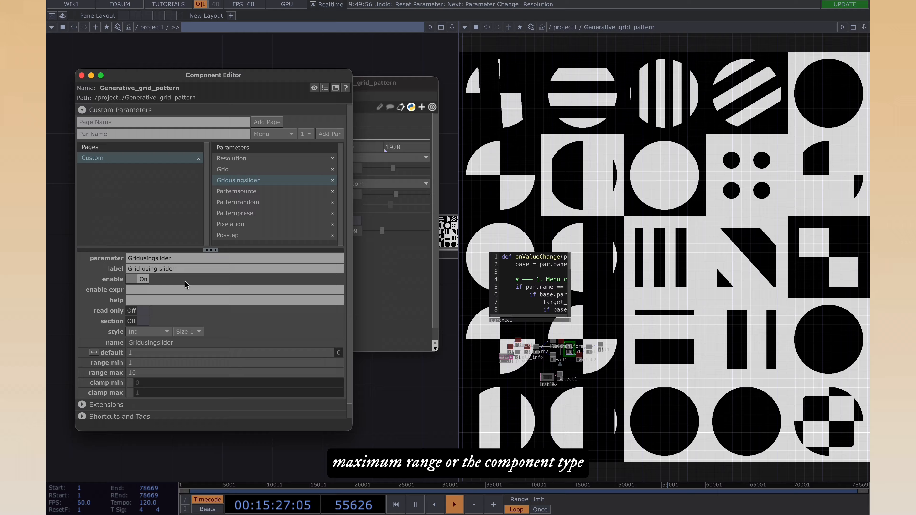
click(142, 352)
click(389, 302)
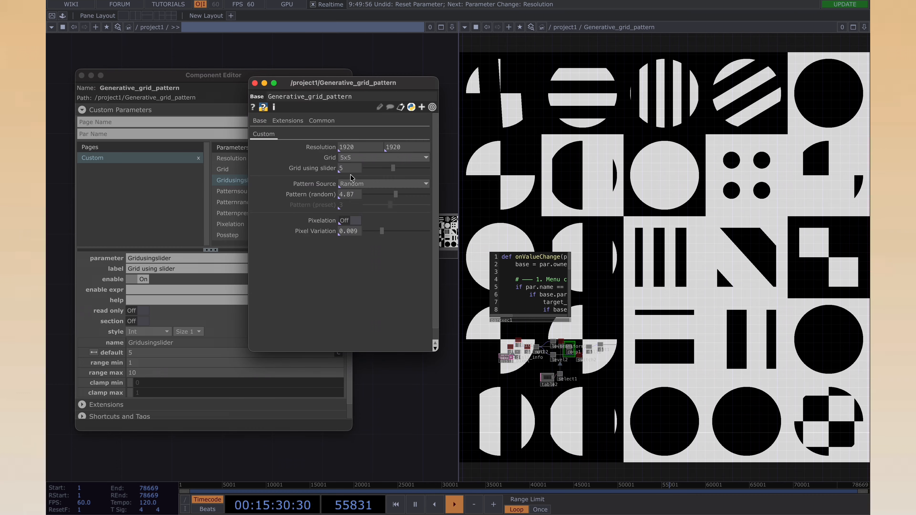
Test the new default by lowering Grid using slider and resetting that parameter.
drag(373, 169, 387, 169)
right_click(320, 170)
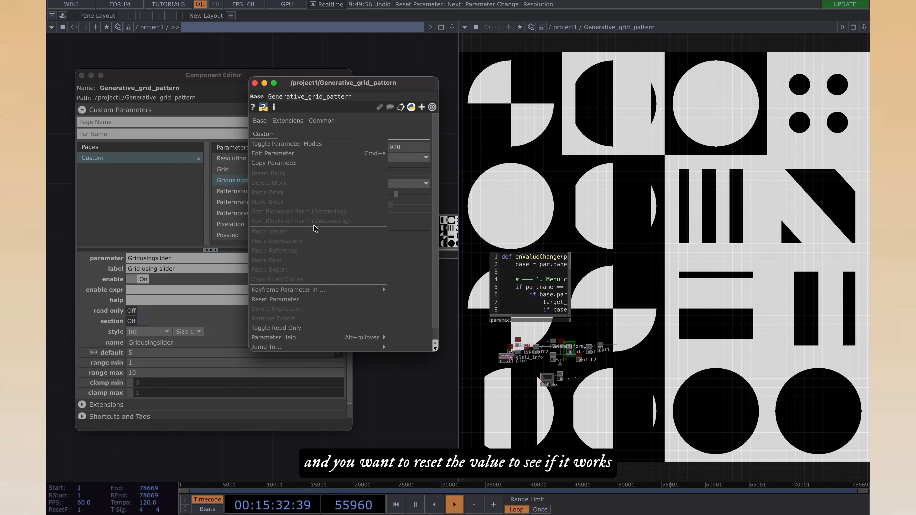
click(274, 299)
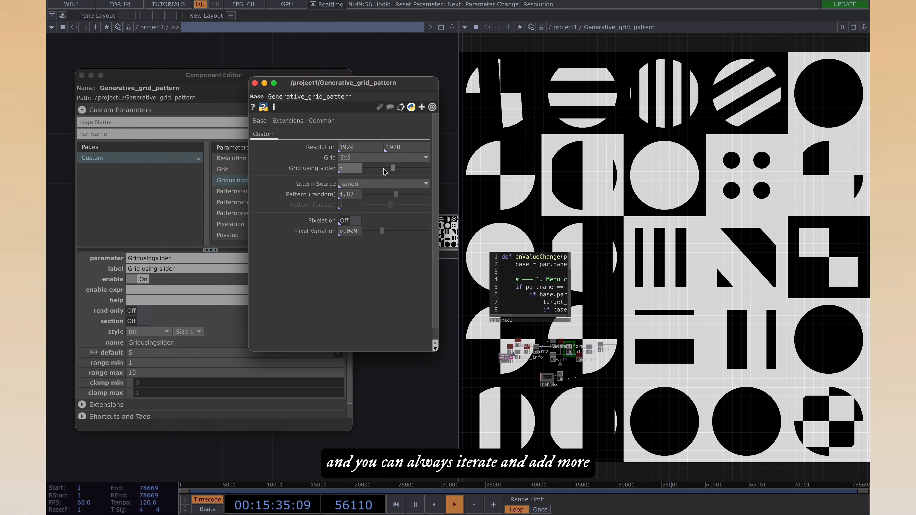
Set Grid using slider to 6 and turn Pixelation on.
drag(377, 169, 403, 169)
click(358, 220)
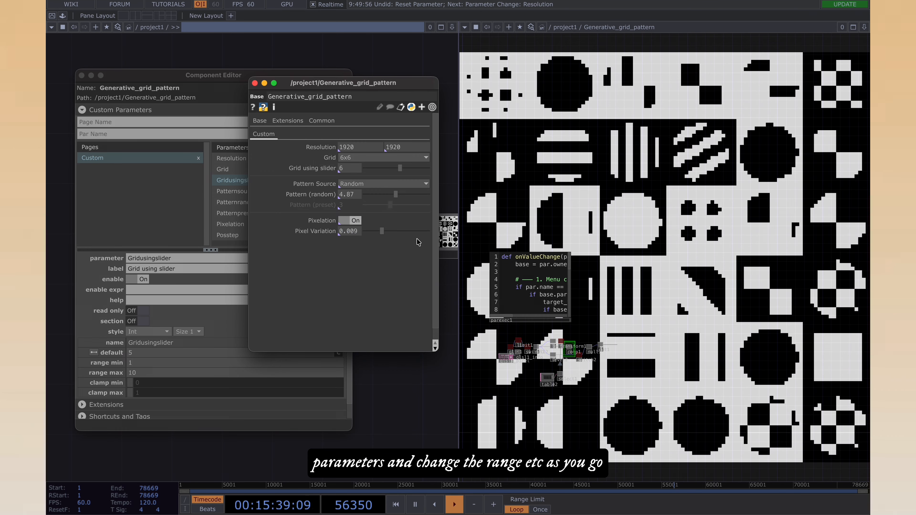
Switch Pattern Source to Preset and lower the Pattern (preset) value.
scroll(661, 247, down, 5)
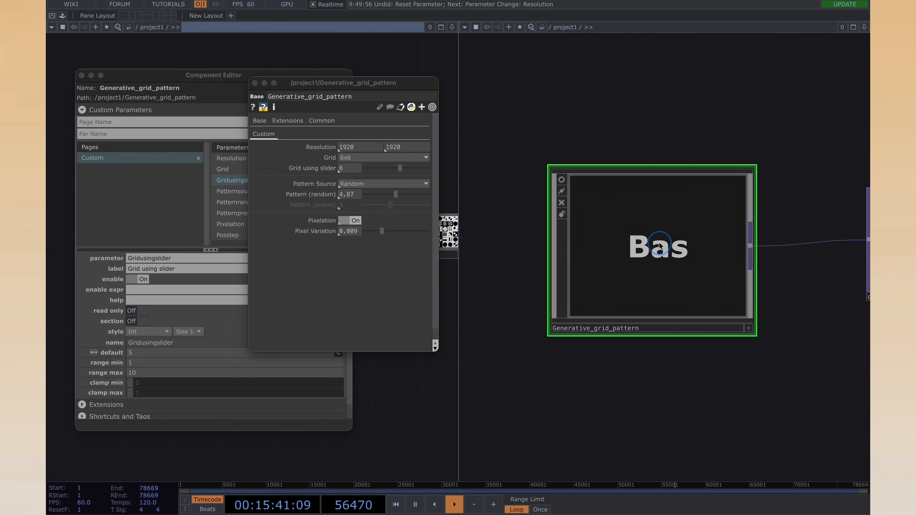
scroll(660, 247, up, 3)
scroll(660, 245, down, 3)
scroll(671, 245, up, 3)
drag(750, 200, 771, 111)
drag(704, 222, 809, 179)
click(382, 185)
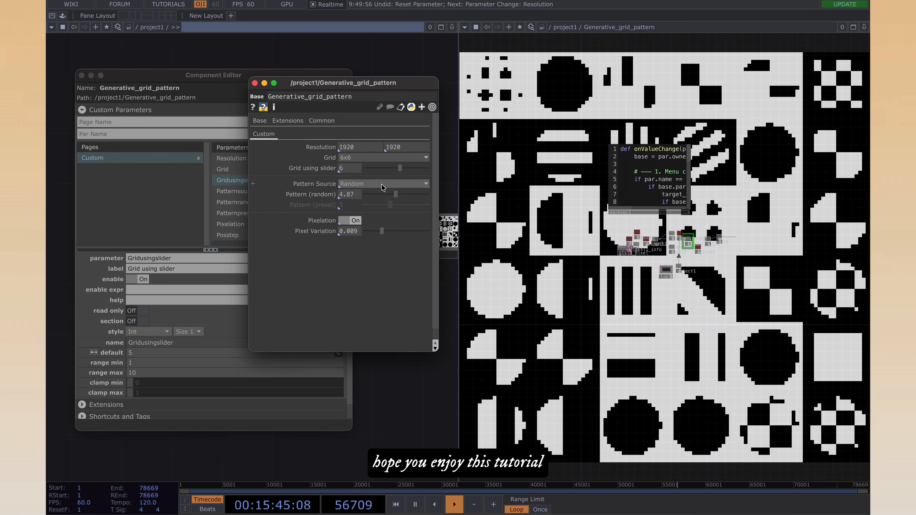
click(361, 206)
drag(390, 204, 370, 206)
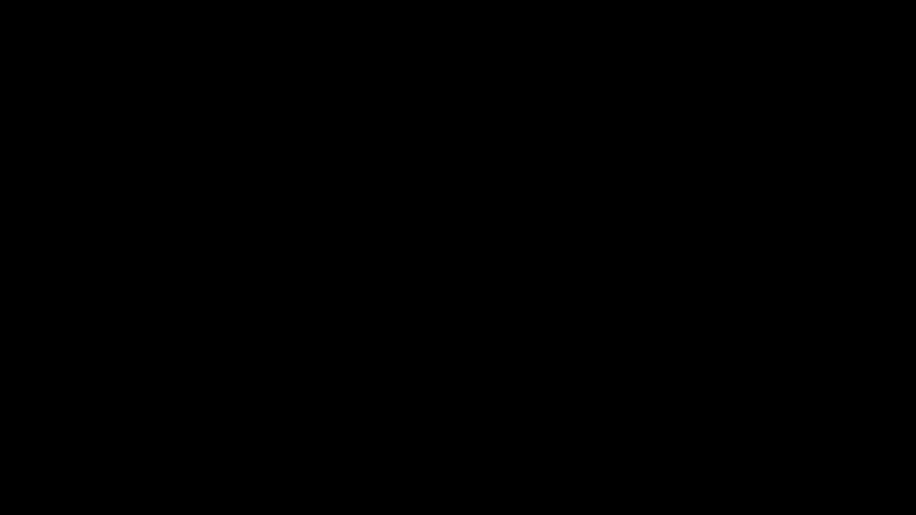